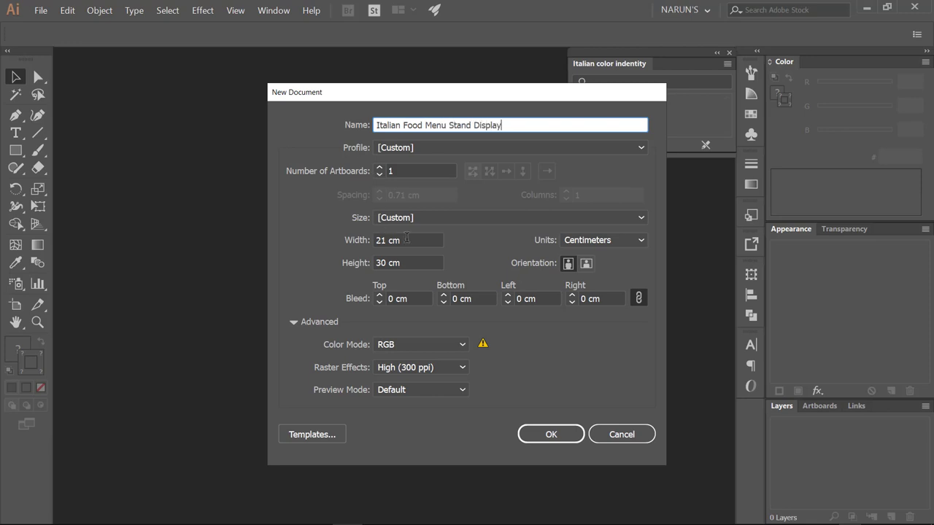
# - Create the 'Italian Food Menu Stand Display' document with a 60 × 100 cm portrait artboard
pyautogui.click(409, 240)
pyautogui.press('Tab')
pyautogui.write('100')
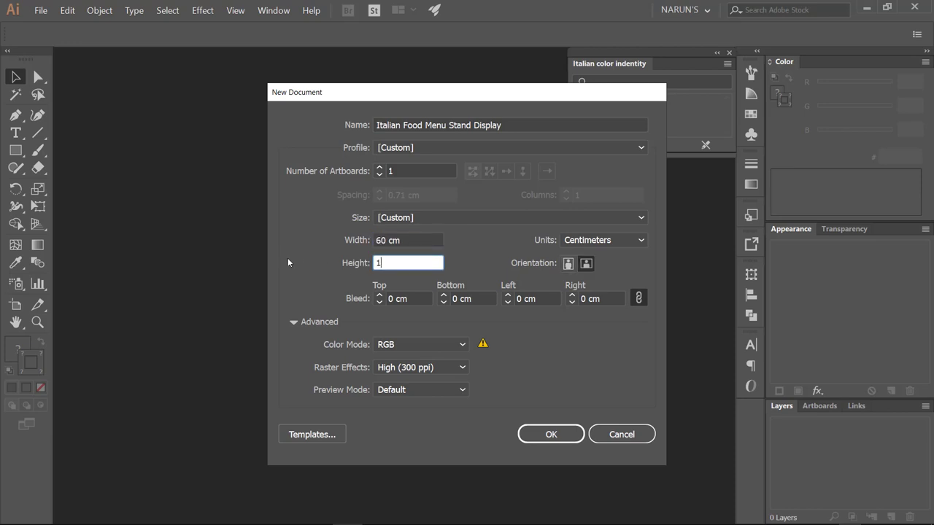
pyautogui.press('Return')
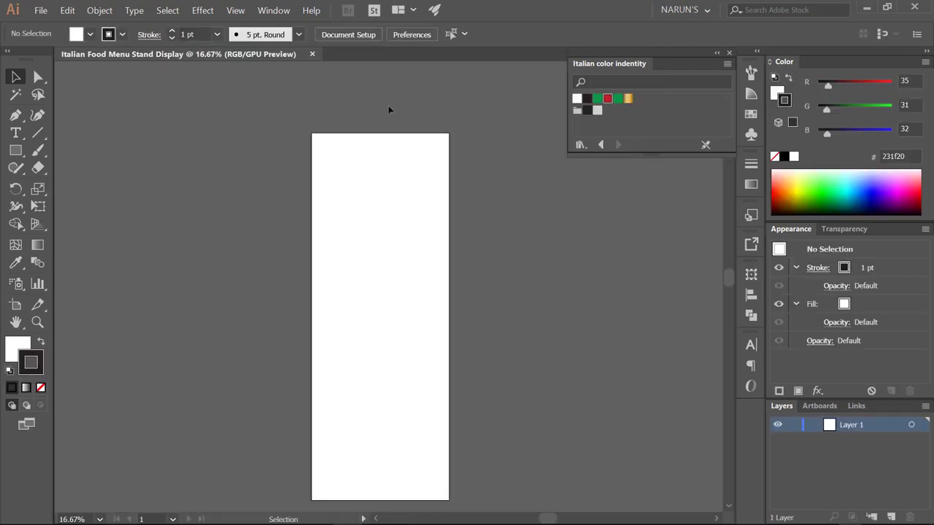
# - Draw a tall rectangle at the artboard top and duplicate it into three side-by-side stripes
pyautogui.scroll(3, 388, 105)
pyautogui.moveTo(404, 211); pyautogui.dragTo(400, 175)
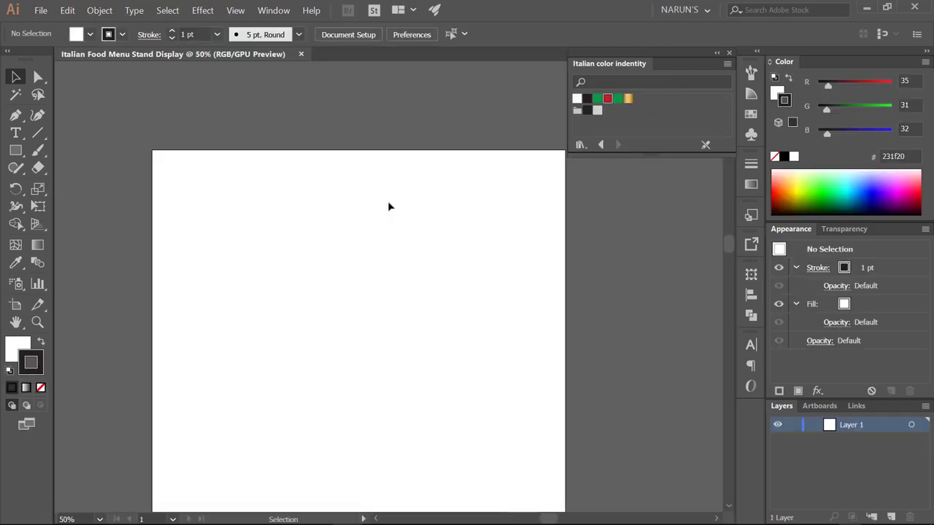
pyautogui.moveTo(300, 151); pyautogui.dragTo(334, 250)
pyautogui.press('v')
pyautogui.moveTo(308, 217); pyautogui.dragTo(336, 217)
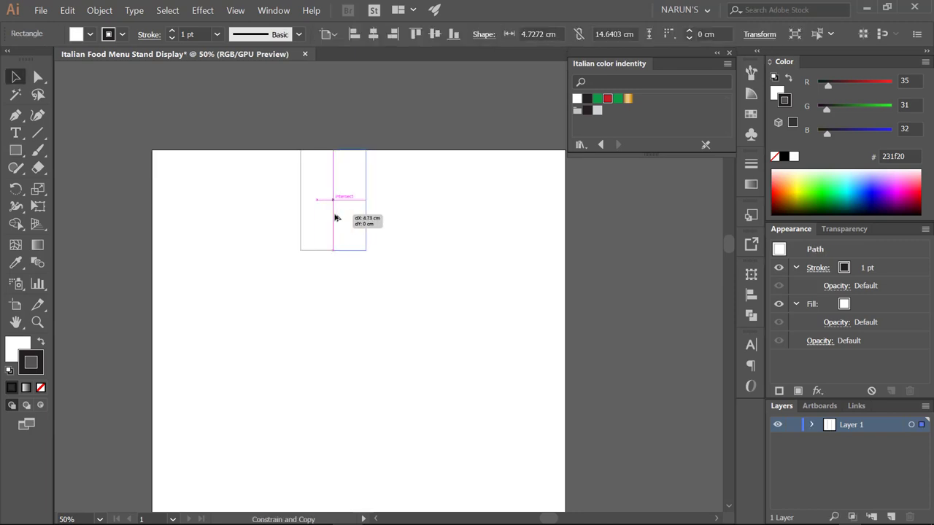
pyautogui.hotkey('ctrl', 'd')
# - Remove the stripes' outline and colour them green, white and red
pyautogui.moveTo(445, 274)
pyautogui.mouseDown()
pyautogui.moveTo(295, 245)
pyautogui.moveTo(314, 272)
pyautogui.mouseUp()
pyautogui.click(41, 387)
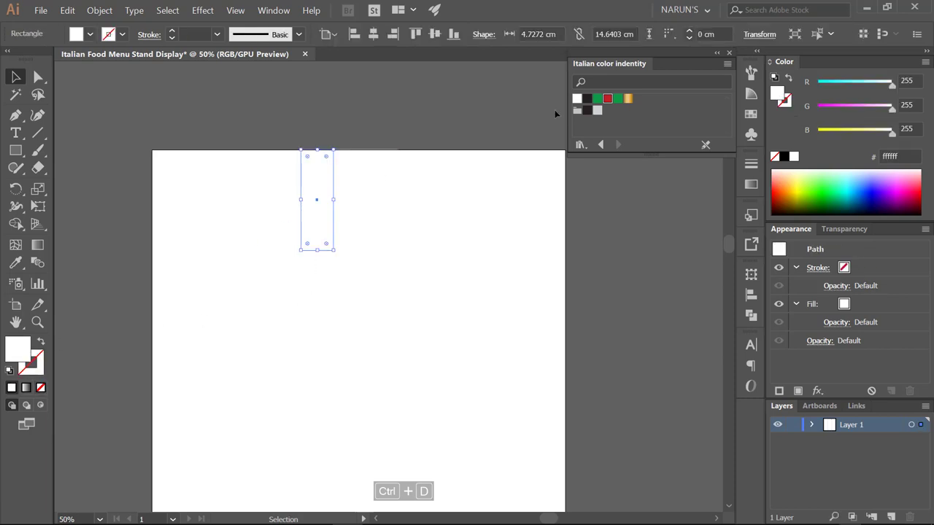
pyautogui.click(597, 99)
pyautogui.click(377, 215)
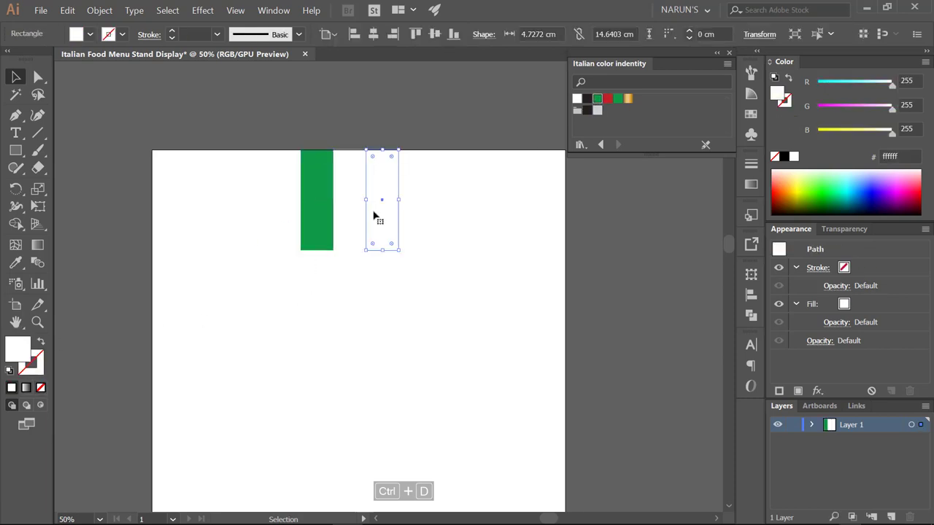
pyautogui.click(607, 98)
pyautogui.click(459, 266)
# - Paste the logo artwork in front of the flag stripes
pyautogui.hotkey('ctrl', 'f')
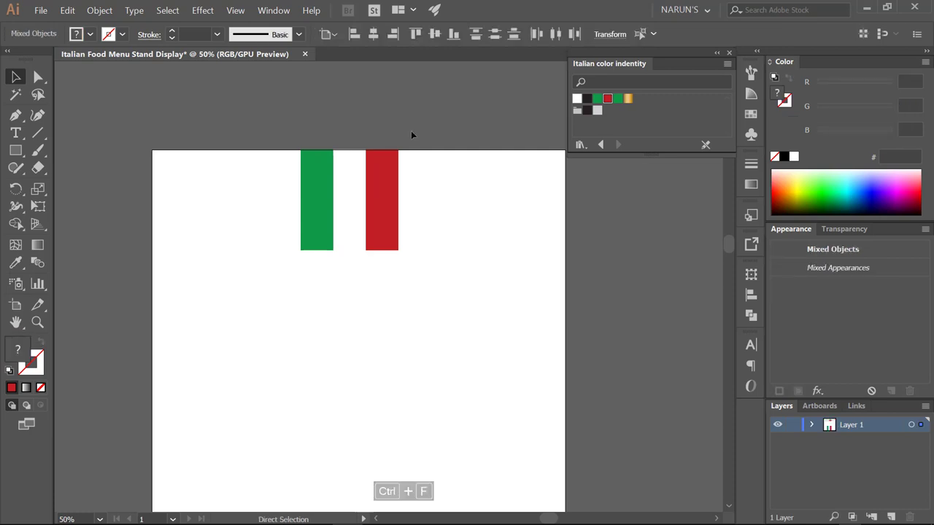
pyautogui.scroll(2, 410, 131)
pyautogui.moveTo(376, 126); pyautogui.dragTo(377, 168)
pyautogui.scroll(-2, 376, 168)
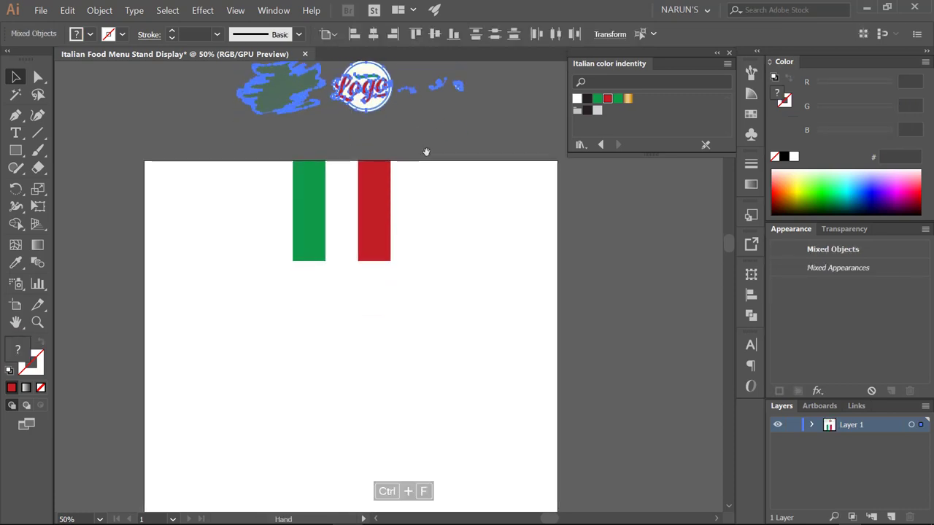
# - Move the logo just below the flag stripes and shrink it slightly
pyautogui.click(357, 106)
pyautogui.moveTo(363, 120); pyautogui.dragTo(388, 264)
pyautogui.moveTo(446, 258); pyautogui.dragTo(457, 221)
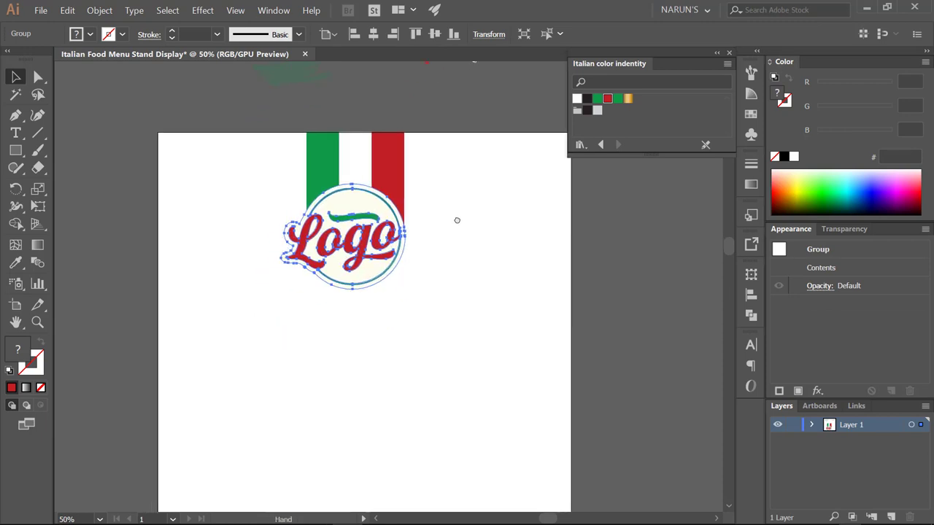
pyautogui.click(450, 283)
pyautogui.scroll(-1, 439, 284)
pyautogui.moveTo(440, 284); pyautogui.dragTo(423, 275)
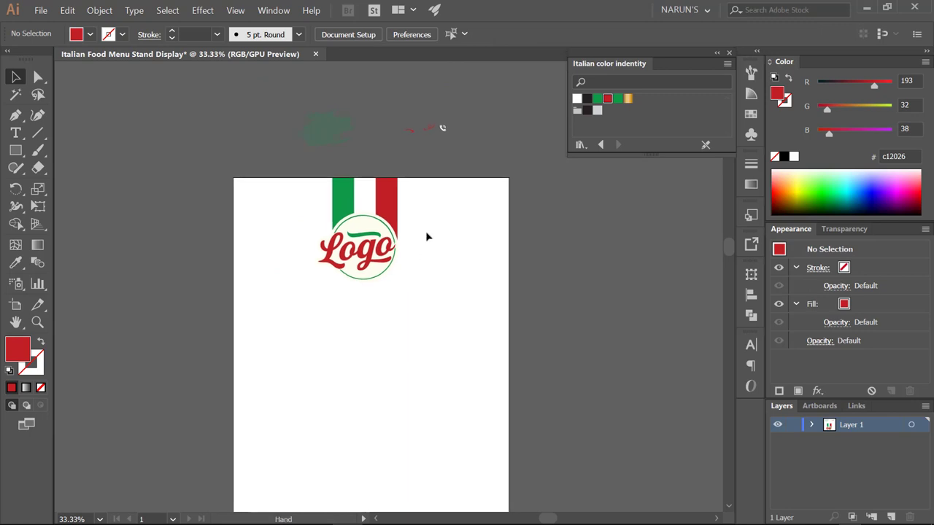
# - Group the three flag stripes and centre them horizontally on the artboard
pyautogui.moveTo(419, 172); pyautogui.dragTo(298, 182)
pyautogui.hotkey('ctrl', 'g')
pyautogui.click(374, 34)
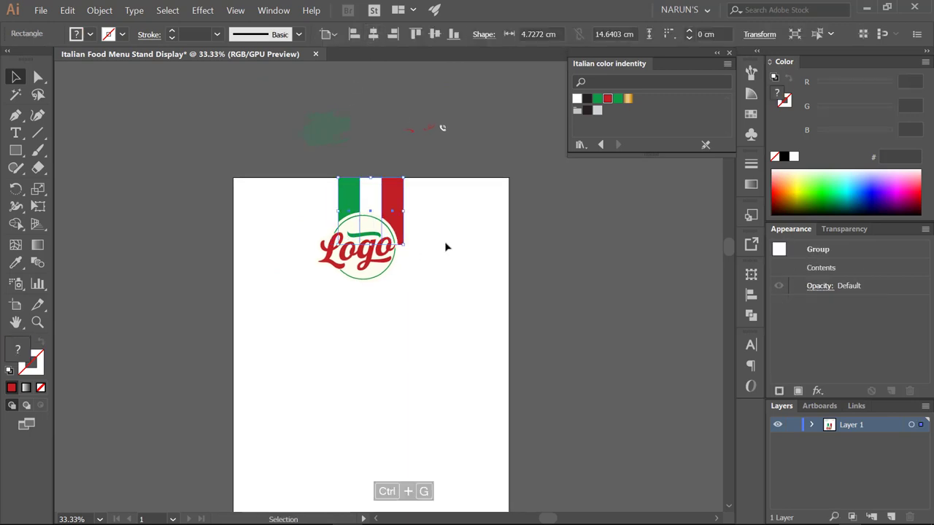
# - Nudge the logo right and settle it directly beneath the flag
pyautogui.click(447, 247)
pyautogui.moveTo(395, 250); pyautogui.dragTo(423, 244)
pyautogui.scroll(4, 408, 250)
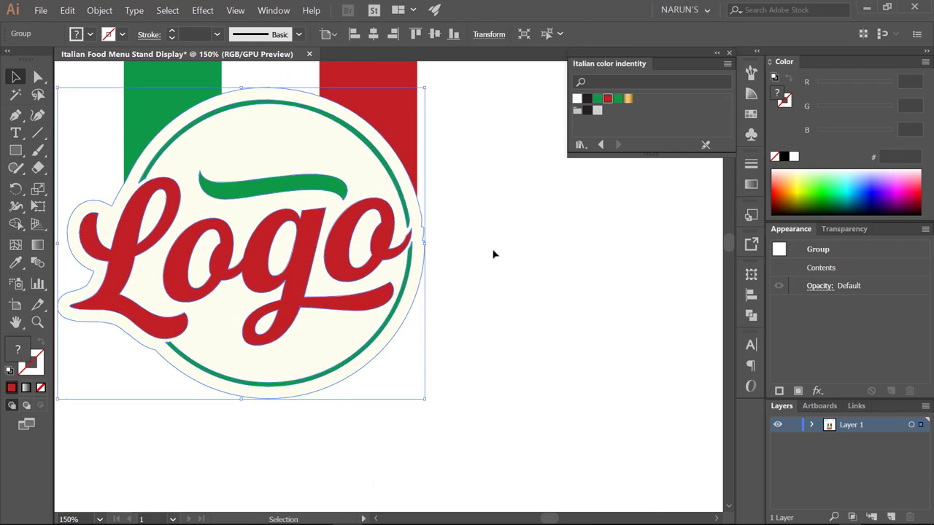
pyautogui.scroll(-4, 494, 255)
pyautogui.moveTo(513, 277); pyautogui.dragTo(396, 212)
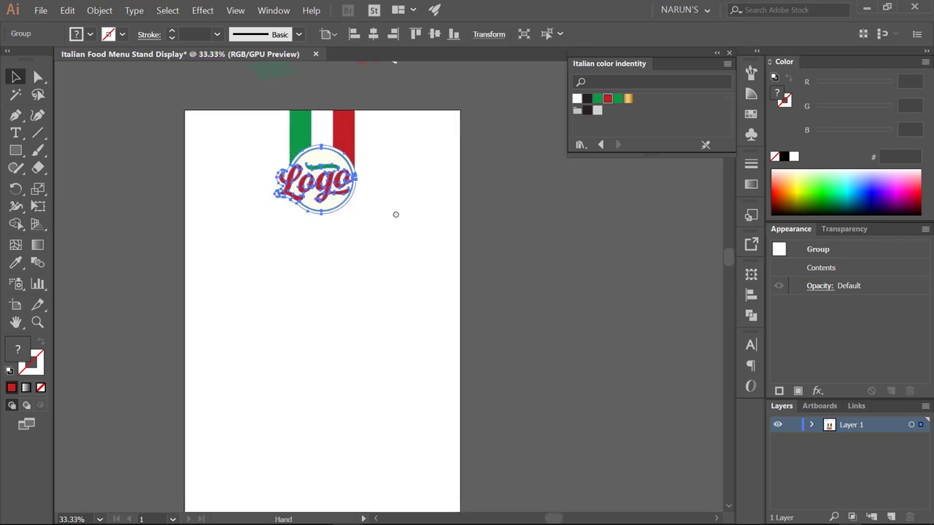
pyautogui.click(396, 213)
pyautogui.moveTo(319, 211); pyautogui.dragTo(317, 219)
pyautogui.click(389, 194)
pyautogui.click(306, 148)
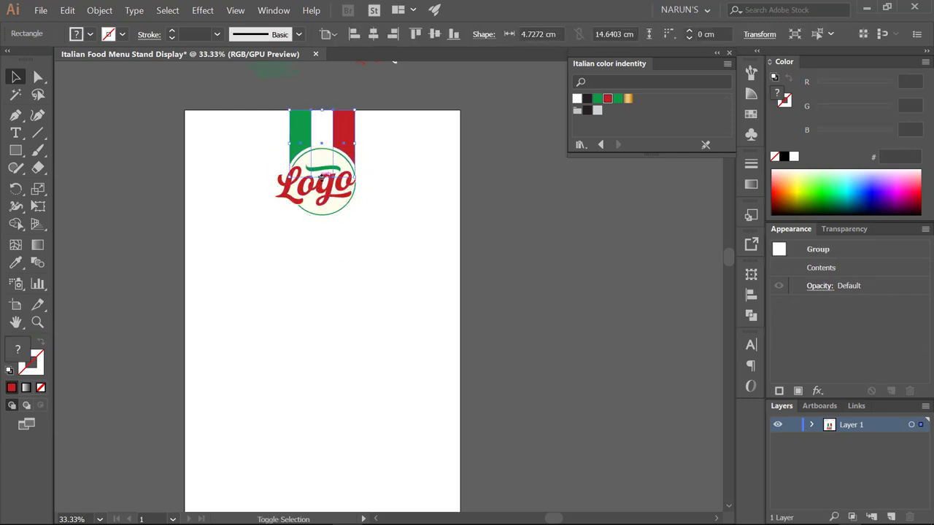
pyautogui.keyDown('alt'); pyautogui.click(418, 214); pyautogui.keyUp('alt')
pyautogui.scroll(-1, 418, 214)
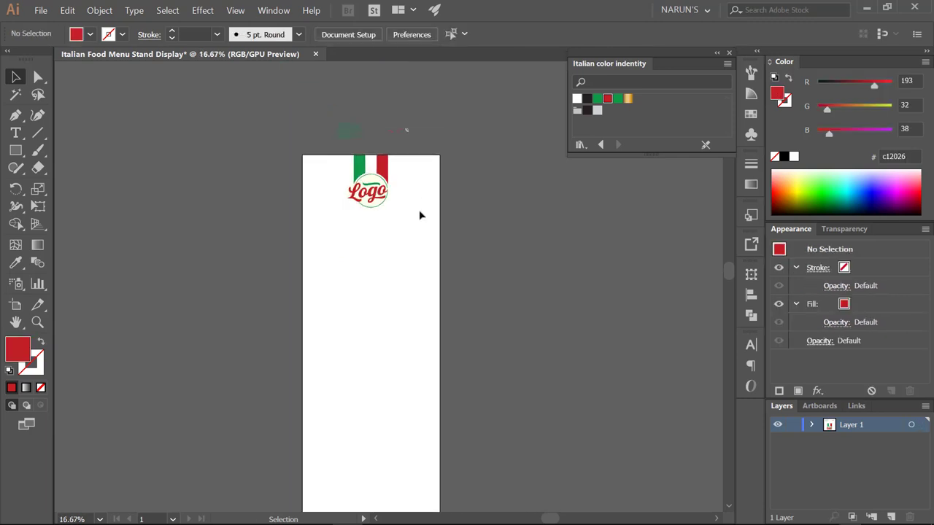
pyautogui.moveTo(419, 215); pyautogui.dragTo(358, 160)
pyautogui.scroll(1, 358, 160)
# - Place the pizza photo on the artboard's right side and resize it
pyautogui.moveTo(412, 194); pyautogui.dragTo(429, 221)
pyautogui.click(40, 10)
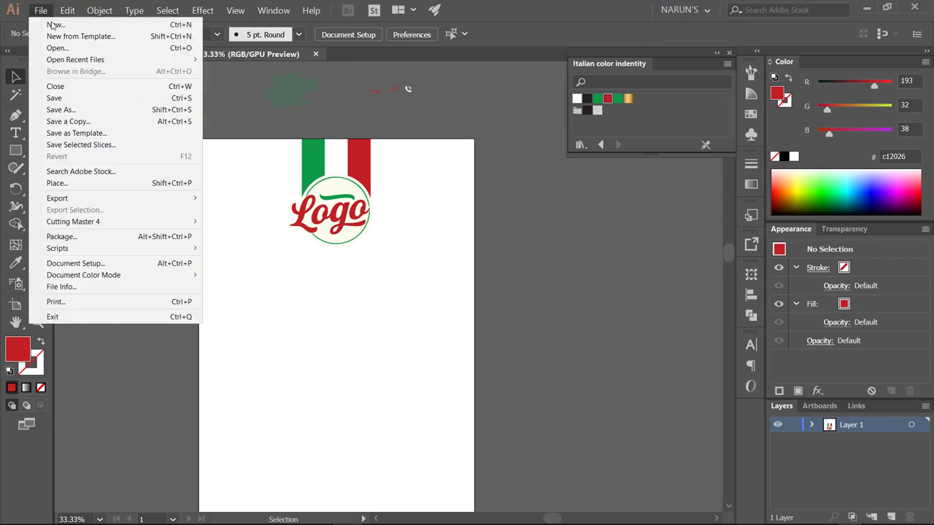
pyautogui.click(206, 200)
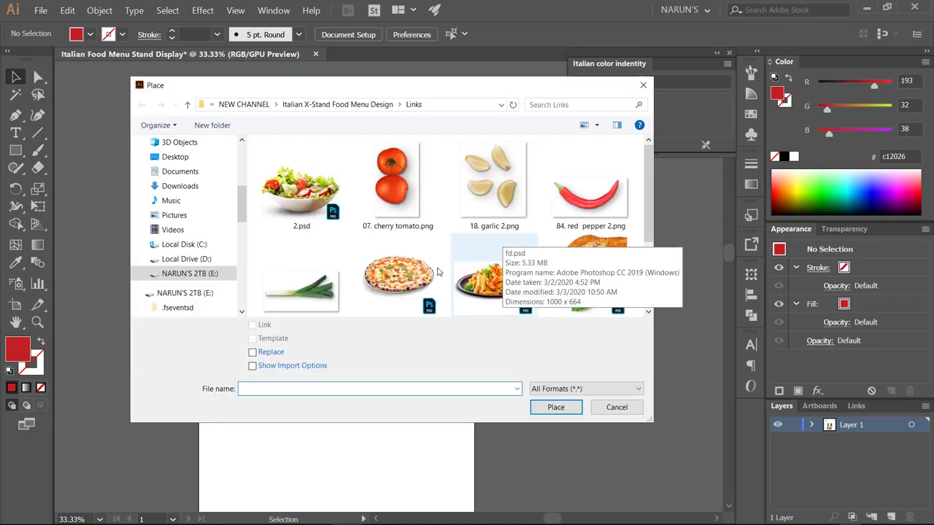
pyautogui.doubleClick(437, 270)
pyautogui.click(410, 278)
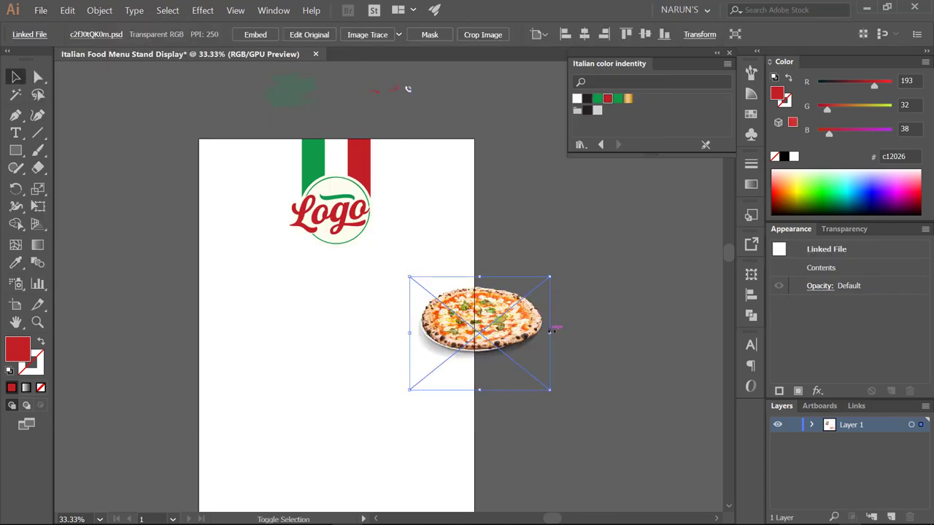
pyautogui.moveTo(553, 330); pyautogui.dragTo(532, 312)
pyautogui.scroll(-2, 532, 312)
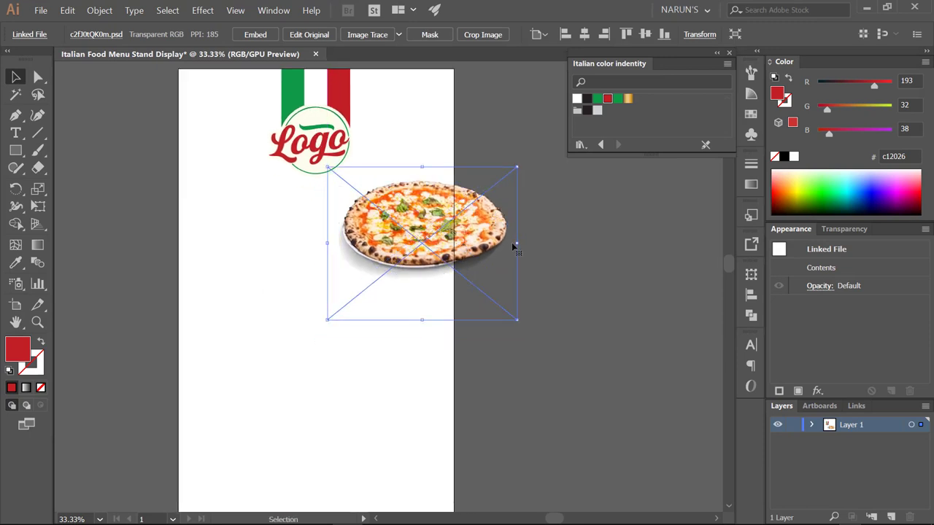
pyautogui.moveTo(517, 242); pyautogui.dragTo(475, 236)
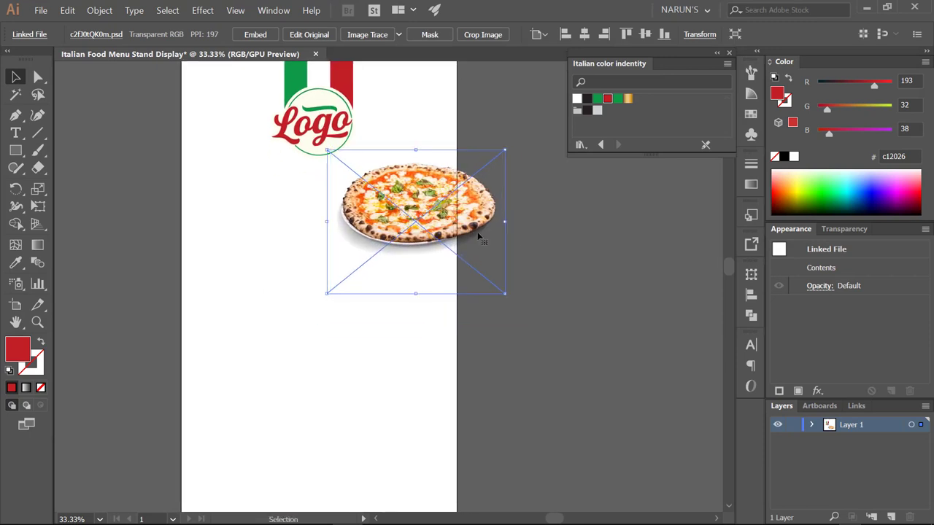
pyautogui.moveTo(474, 232); pyautogui.dragTo(471, 217)
pyautogui.moveTo(323, 206); pyautogui.dragTo(315, 212)
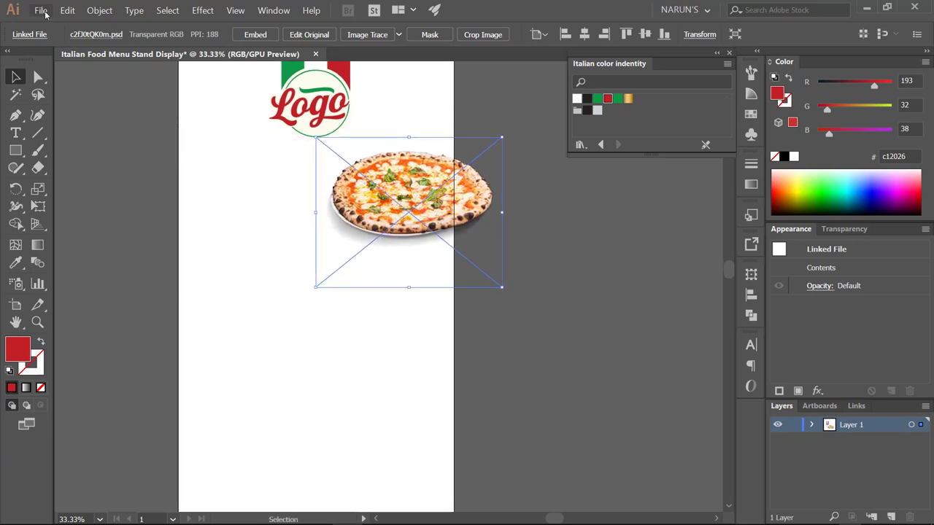
# - Place the pasta photo toward the left and enlarge it
pyautogui.click(42, 10)
pyautogui.click(53, 181)
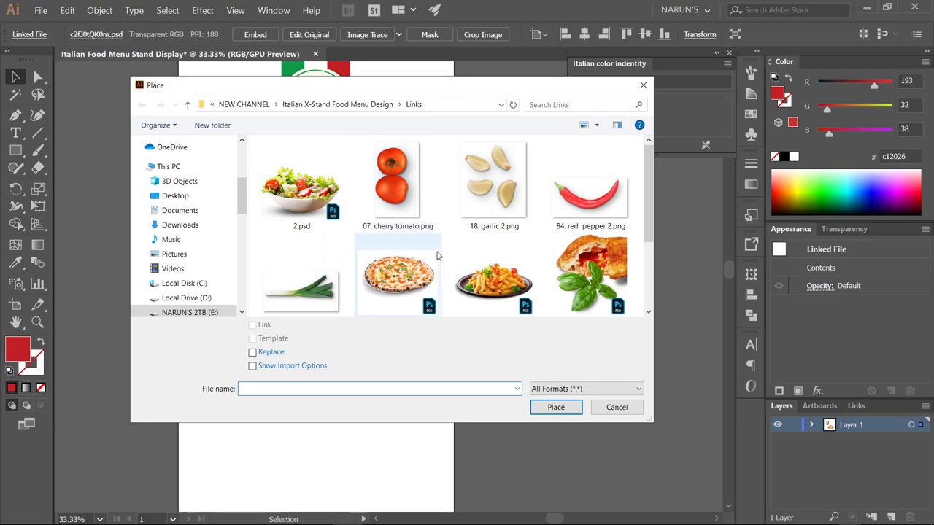
pyautogui.doubleClick(494, 277)
pyautogui.click(182, 259)
pyautogui.scroll(-3, 294, 175)
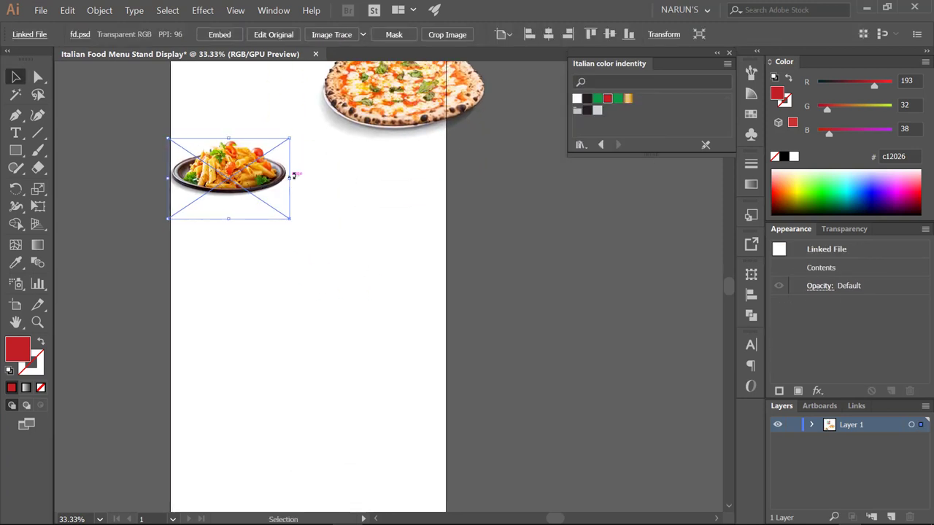
pyautogui.moveTo(294, 175); pyautogui.dragTo(311, 234)
pyautogui.scroll(1, 325, 191)
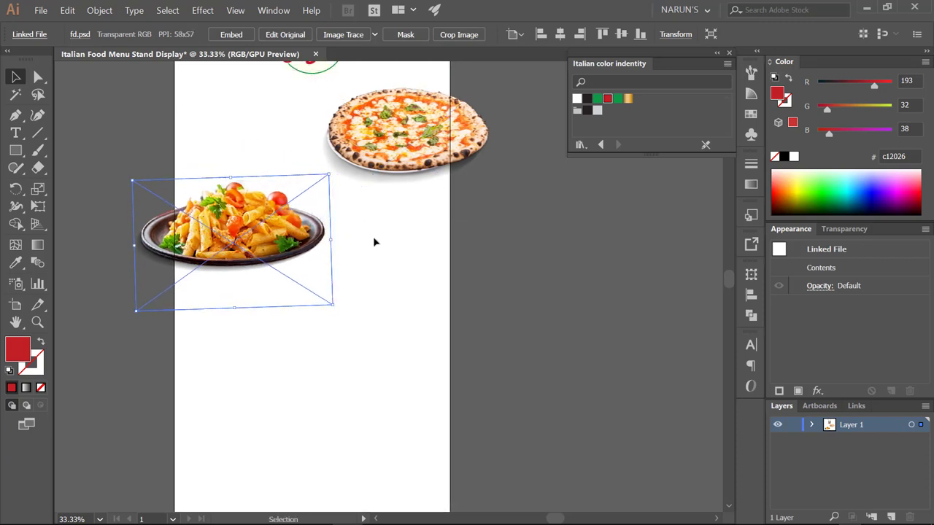
pyautogui.click(372, 248)
pyautogui.moveTo(373, 250); pyautogui.dragTo(373, 283)
pyautogui.click(49, 11)
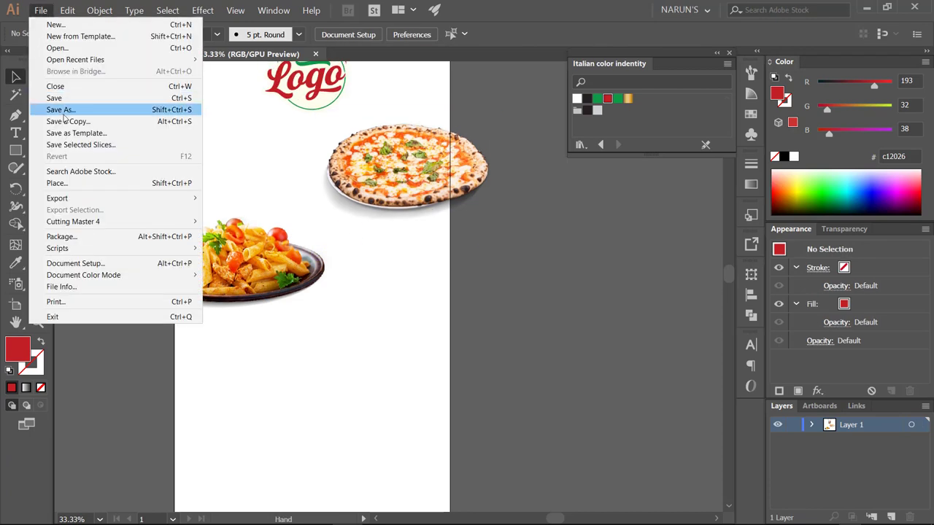
# - Place the calzone photo below the pizza and pasta and resize it
pyautogui.click(62, 182)
pyautogui.scroll(-1, 438, 263)
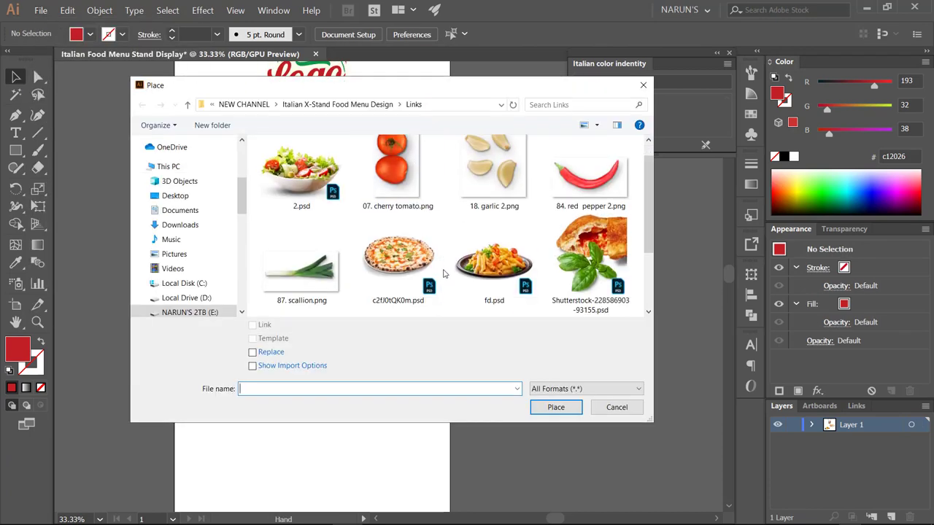
pyautogui.doubleClick(590, 255)
pyautogui.click(386, 311)
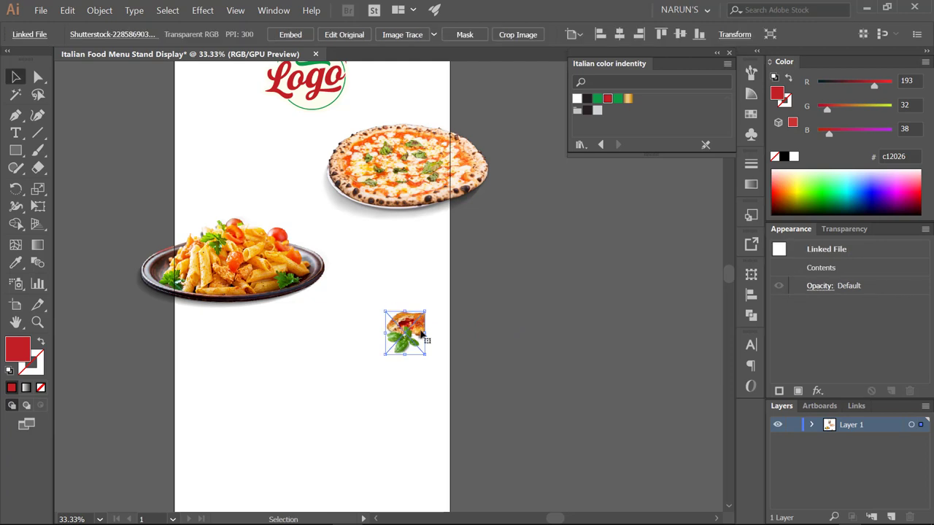
pyautogui.moveTo(428, 334); pyautogui.dragTo(381, 343)
pyautogui.scroll(-1, 402, 322)
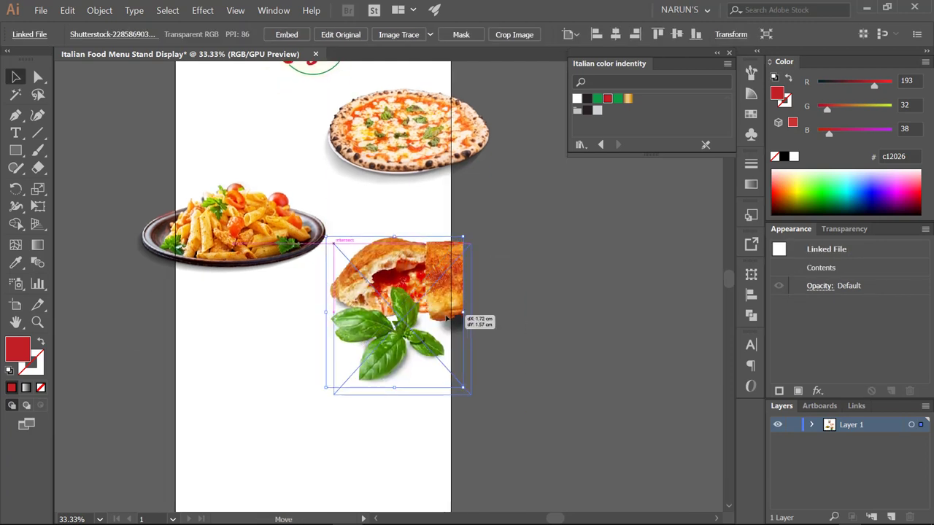
pyautogui.moveTo(463, 326); pyautogui.dragTo(458, 333)
pyautogui.scroll(-1, 452, 328)
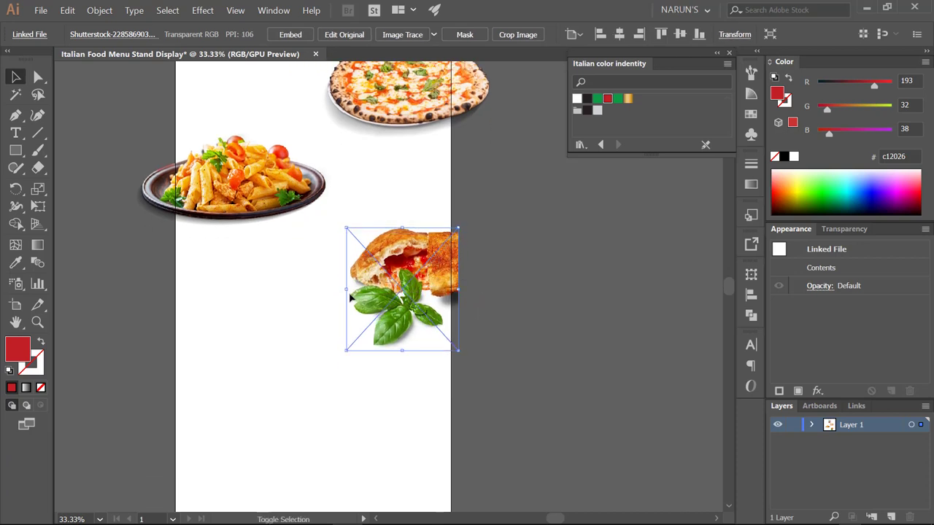
pyautogui.moveTo(350, 296); pyautogui.dragTo(347, 295)
pyautogui.scroll(-1, 348, 296)
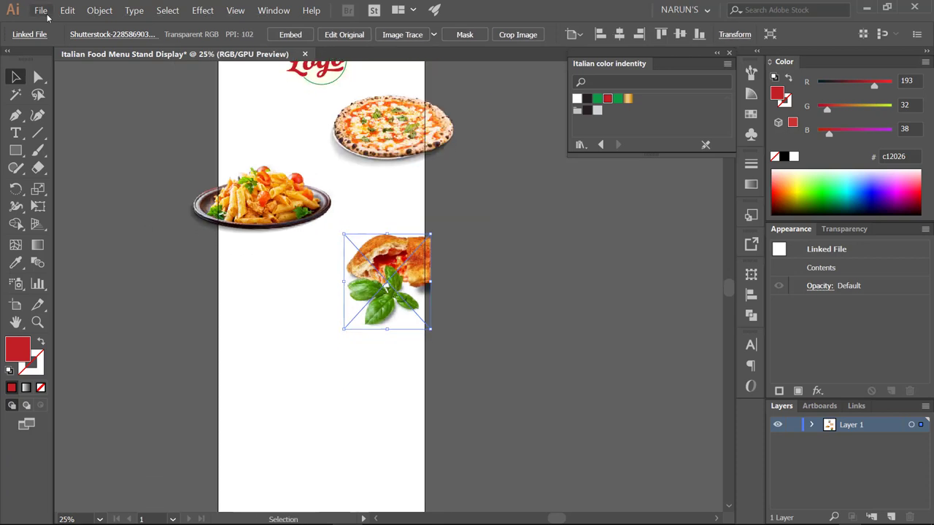
# - Place the salad photo 2.psd, enlarge it and move it into position
pyautogui.click(41, 10)
pyautogui.click(66, 184)
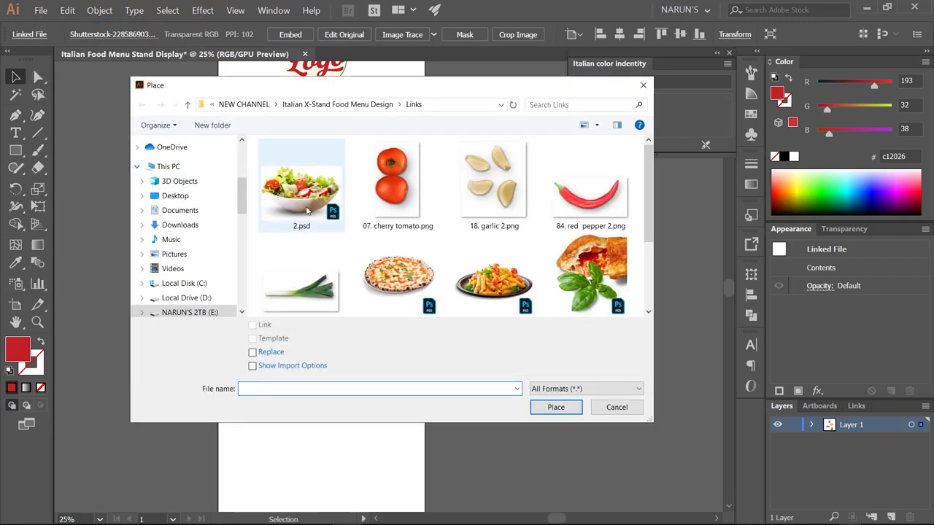
pyautogui.doubleClick(306, 211)
pyautogui.click(208, 329)
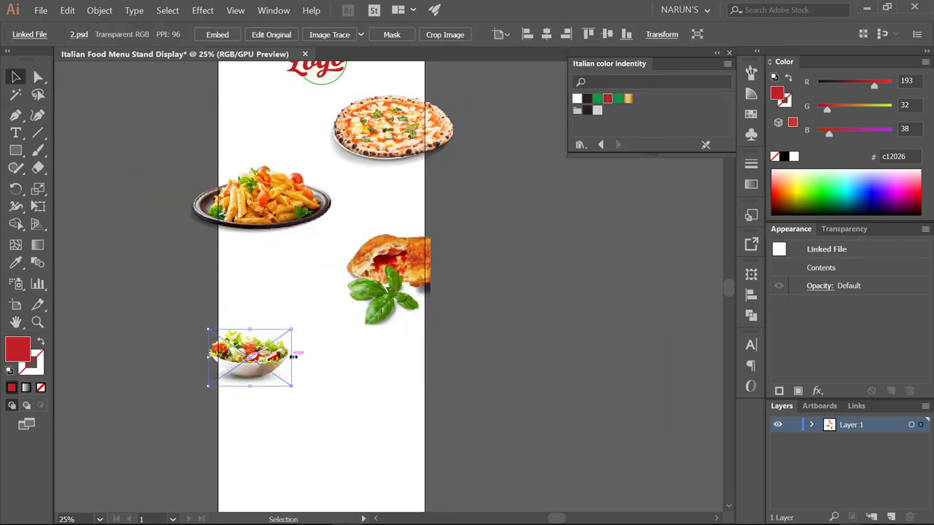
pyautogui.moveTo(292, 356); pyautogui.dragTo(331, 362)
pyautogui.scroll(-2, 279, 309)
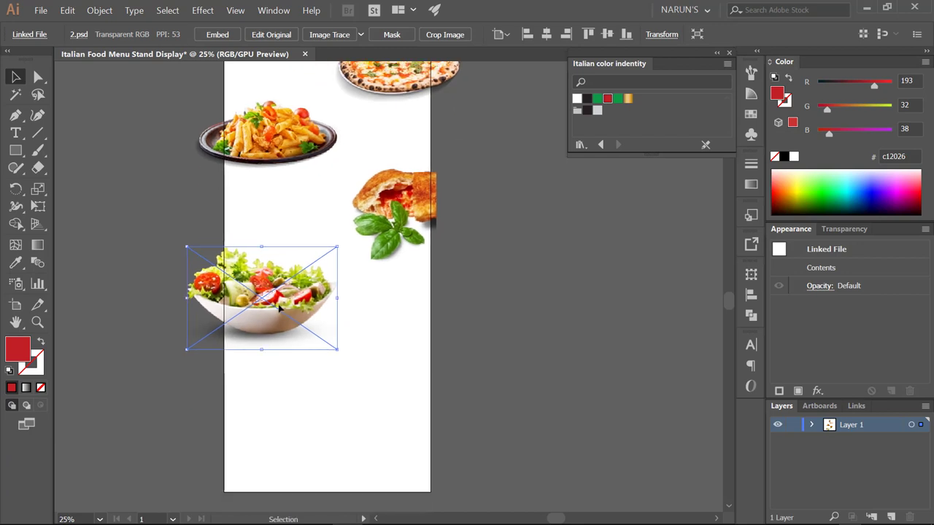
pyautogui.moveTo(279, 306); pyautogui.dragTo(284, 310)
pyautogui.scroll(1, 292, 255)
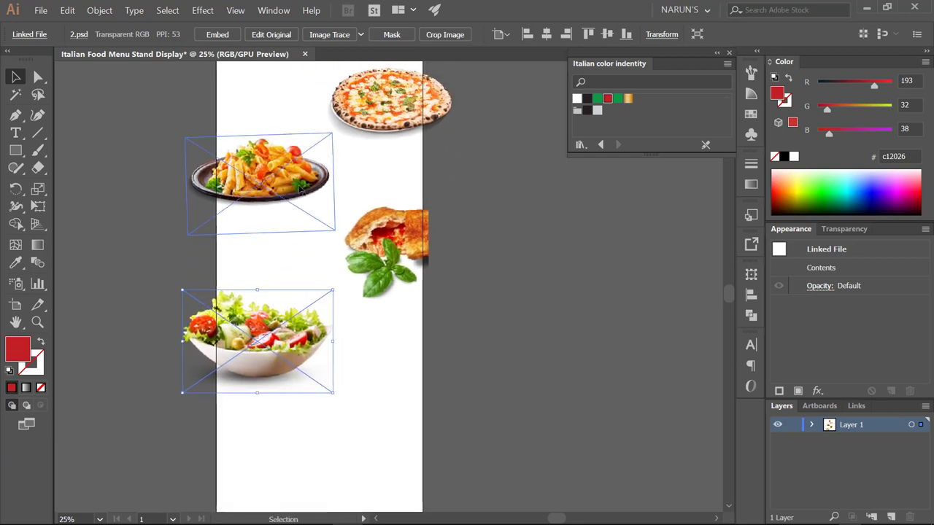
# - Resize the pasta and calzone photos and shift the calzone and pizza lower
pyautogui.click(305, 149)
pyautogui.moveTo(333, 189); pyautogui.dragTo(335, 190)
pyautogui.click(380, 248)
pyautogui.moveTo(343, 299); pyautogui.dragTo(340, 312)
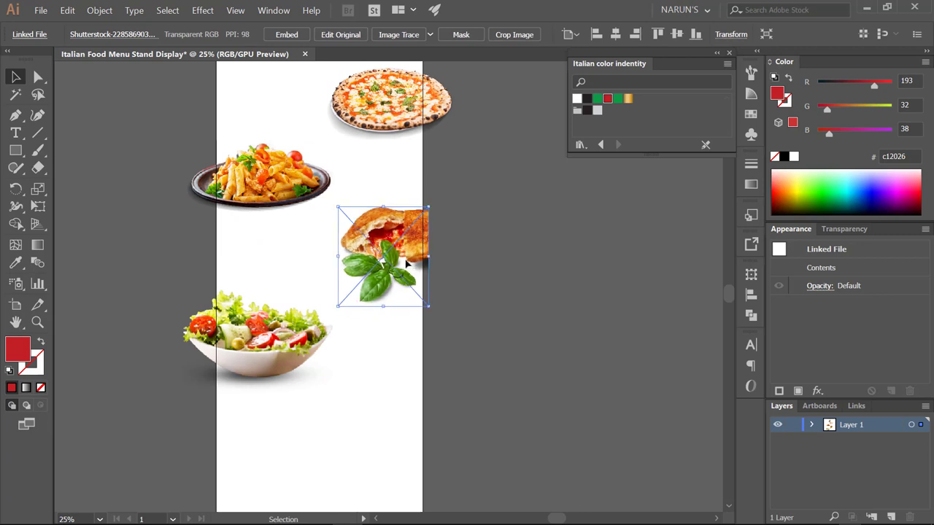
pyautogui.moveTo(420, 199); pyautogui.dragTo(421, 209)
pyautogui.scroll(1, 421, 209)
pyautogui.moveTo(402, 162); pyautogui.dragTo(402, 175)
pyautogui.scroll(-1, 402, 175)
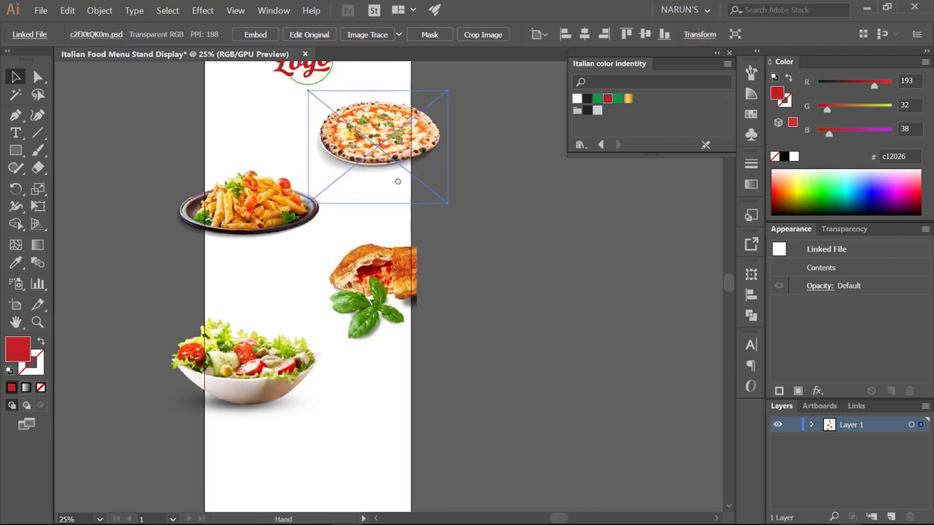
pyautogui.moveTo(252, 194); pyautogui.dragTo(253, 183)
pyautogui.scroll(-2, 253, 183)
pyautogui.moveTo(253, 272); pyautogui.dragTo(253, 282)
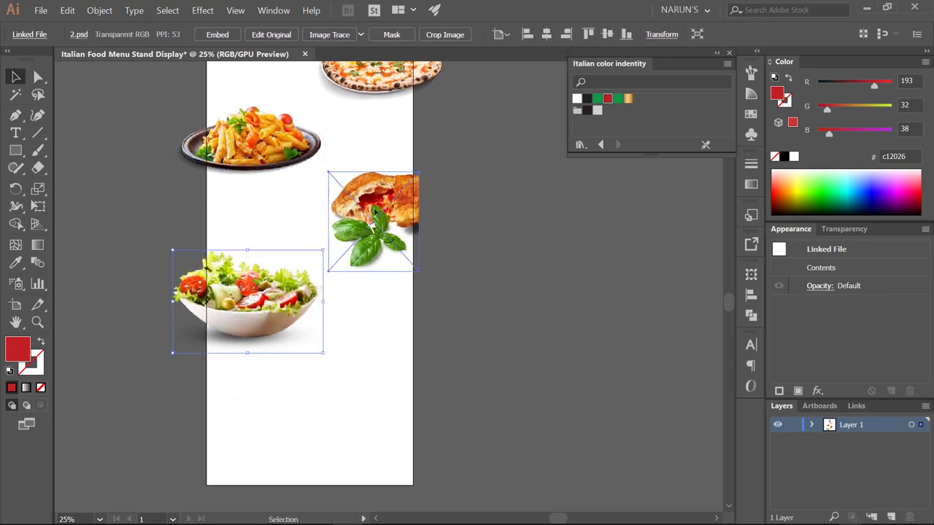
pyautogui.moveTo(372, 219); pyautogui.dragTo(372, 230)
pyautogui.scroll(4, 398, 197)
pyautogui.moveTo(400, 197); pyautogui.dragTo(405, 153)
pyautogui.moveTo(347, 274); pyautogui.dragTo(341, 249)
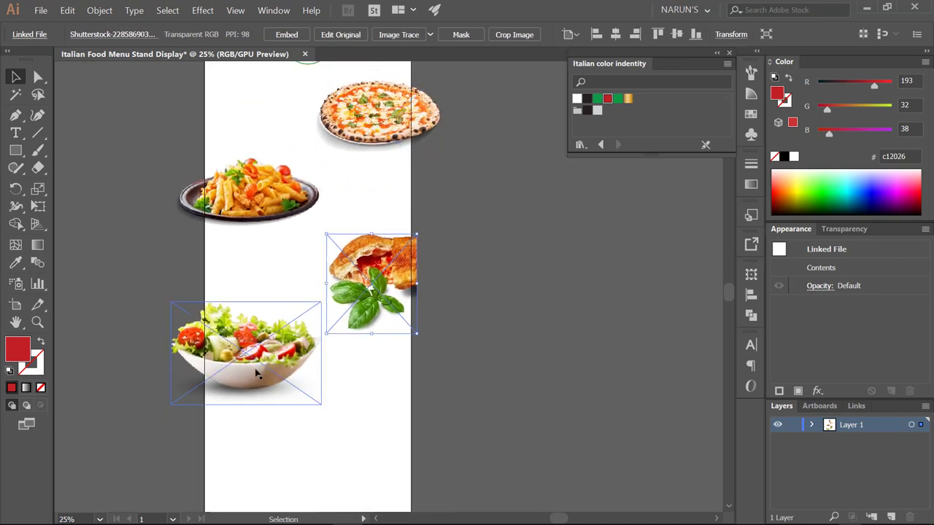
# - Fine-tune the calzone, pizza and pasta sizes and positions into a staggered column
pyautogui.click(248, 368)
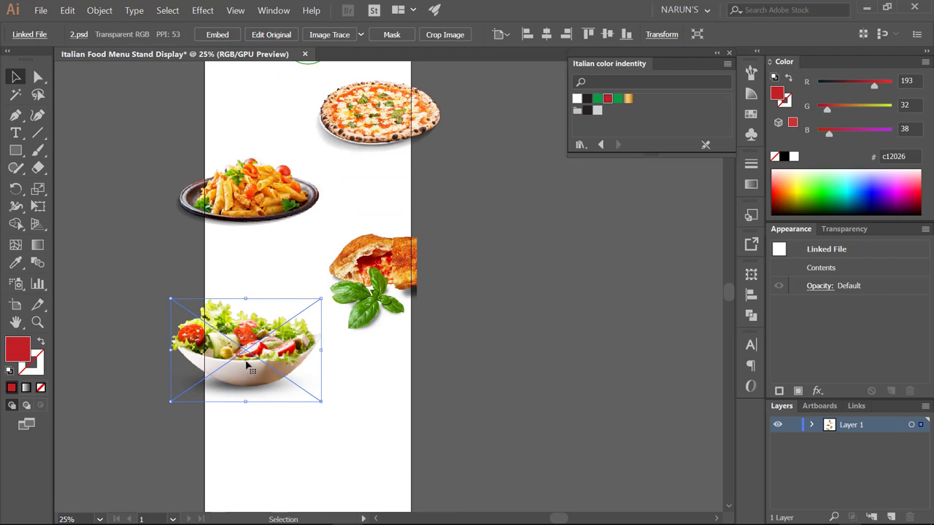
pyautogui.moveTo(277, 285); pyautogui.dragTo(246, 296)
pyautogui.click(305, 305)
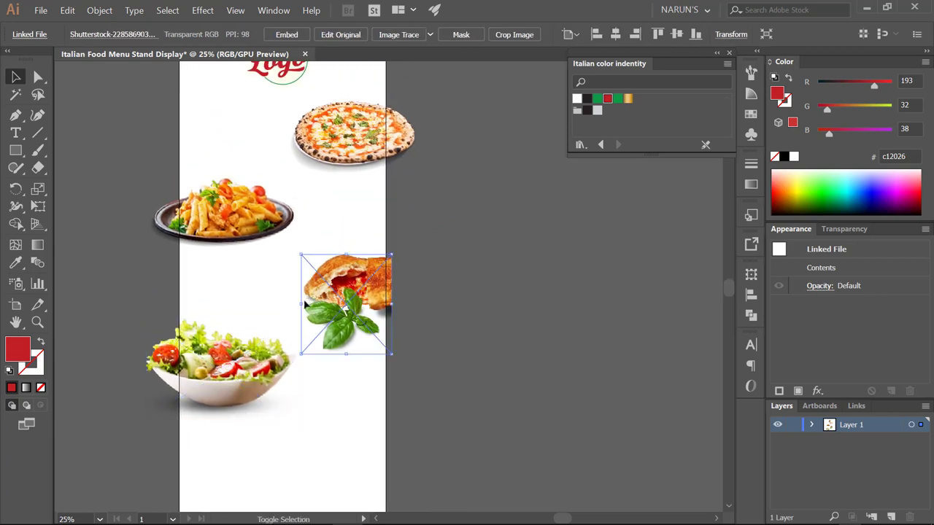
pyautogui.moveTo(305, 305); pyautogui.dragTo(304, 296)
pyautogui.click(292, 219)
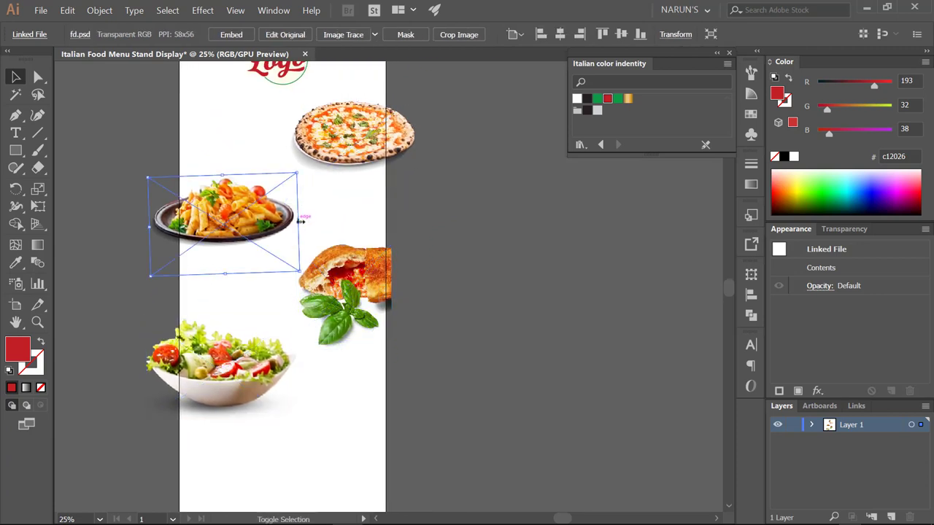
pyautogui.click(288, 139)
pyautogui.moveTo(281, 141); pyautogui.dragTo(277, 142)
pyautogui.click(233, 215)
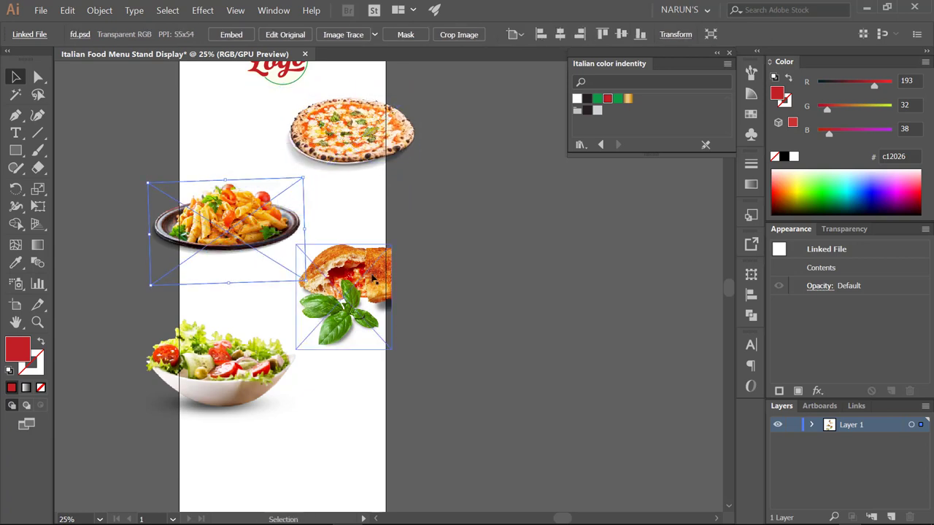
pyautogui.moveTo(343, 299); pyautogui.dragTo(342, 307)
pyautogui.scroll(-3, 340, 270)
pyautogui.moveTo(226, 259); pyautogui.dragTo(227, 278)
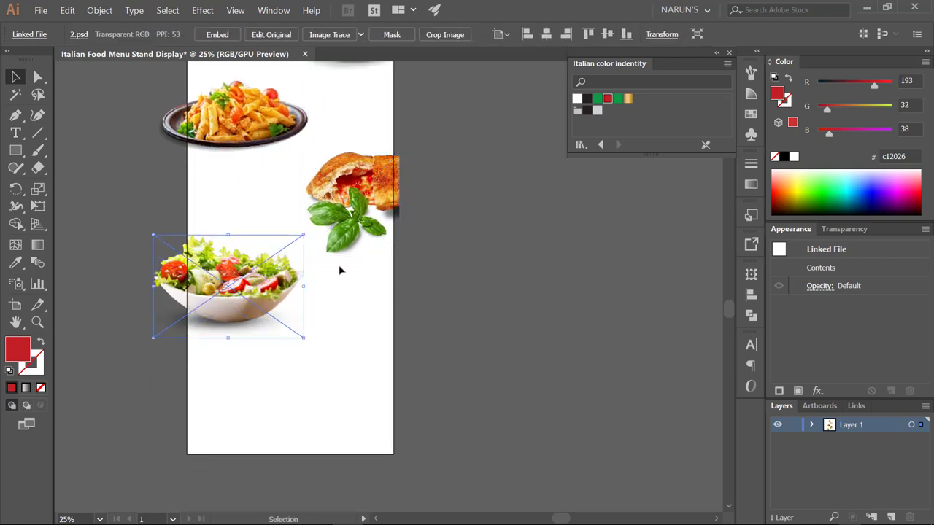
pyautogui.scroll(1, 339, 271)
pyautogui.click(349, 219)
pyautogui.moveTo(348, 219); pyautogui.dragTo(352, 224)
pyautogui.moveTo(387, 149); pyautogui.dragTo(393, 211)
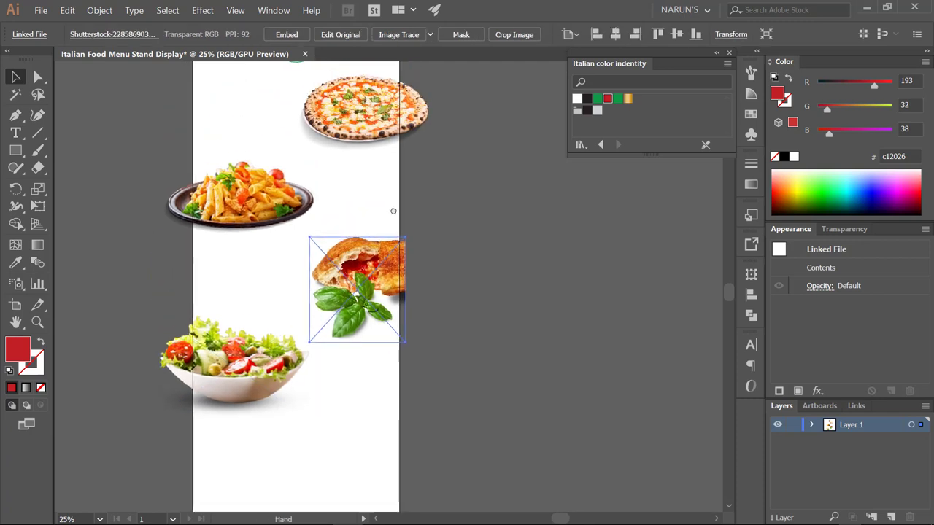
pyautogui.scroll(2, 381, 179)
# - Type the heading 'Traditional Pizza' left of the pizza and set it in Bernadette Rough
pyautogui.press('t')
pyautogui.hotkey('ctrl', 'shift', 'a')
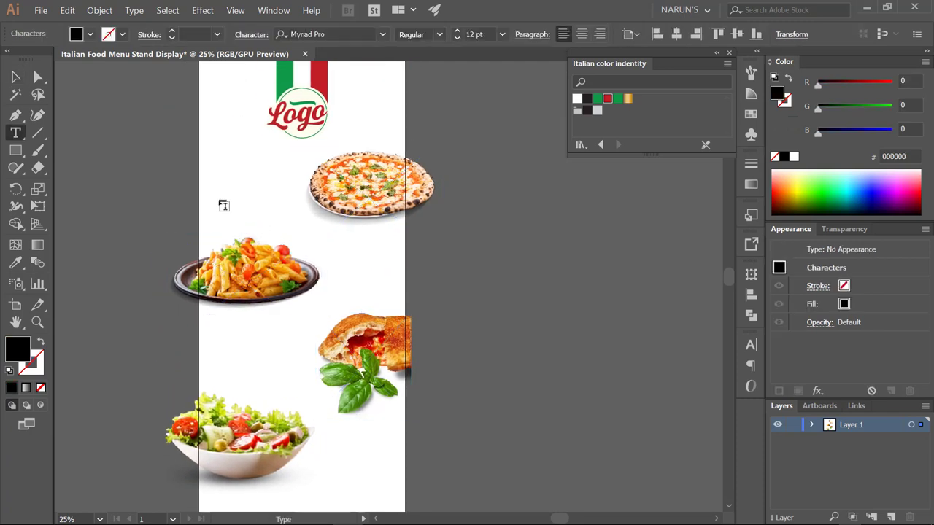
pyautogui.click(223, 205)
pyautogui.moveTo(231, 206); pyautogui.dragTo(290, 210)
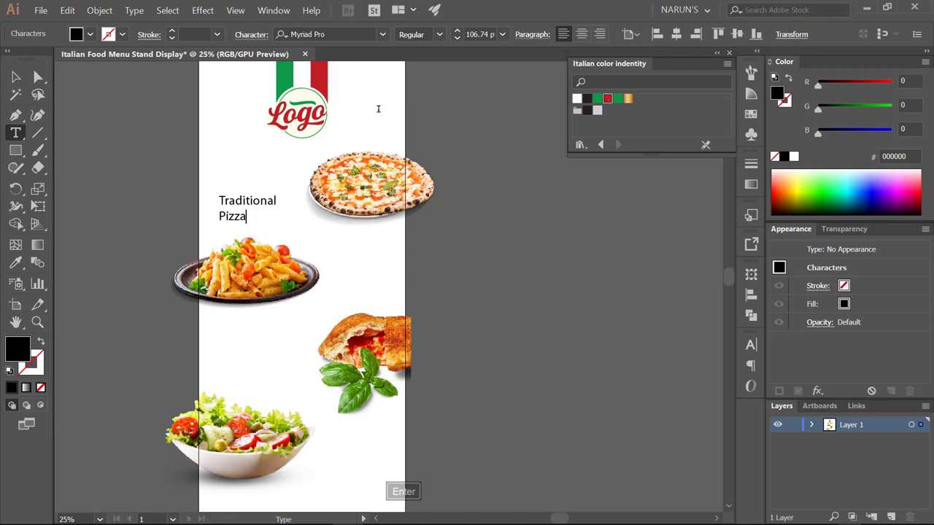
pyautogui.press('Escape')
pyautogui.click(347, 34)
pyautogui.write('ber')
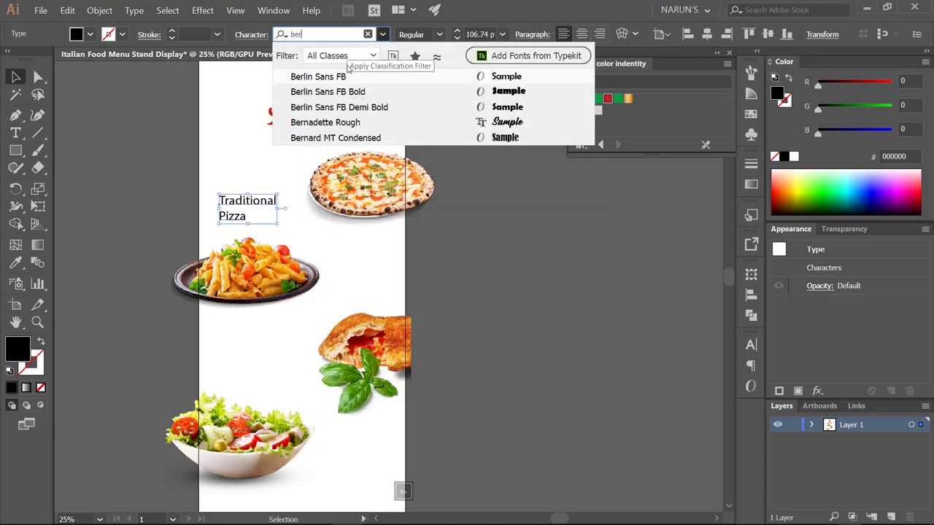
pyautogui.click(325, 122)
# - Set 'Pizza' in Hanley Rough Block and increase its size
pyautogui.press('t')
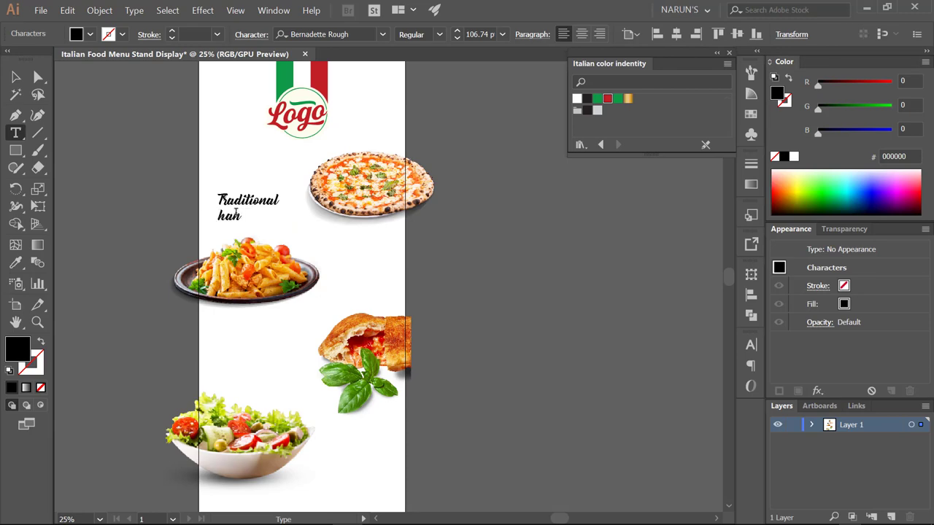
pyautogui.hotkey('ctrl', 'z')
pyautogui.click(314, 33)
pyautogui.write('han')
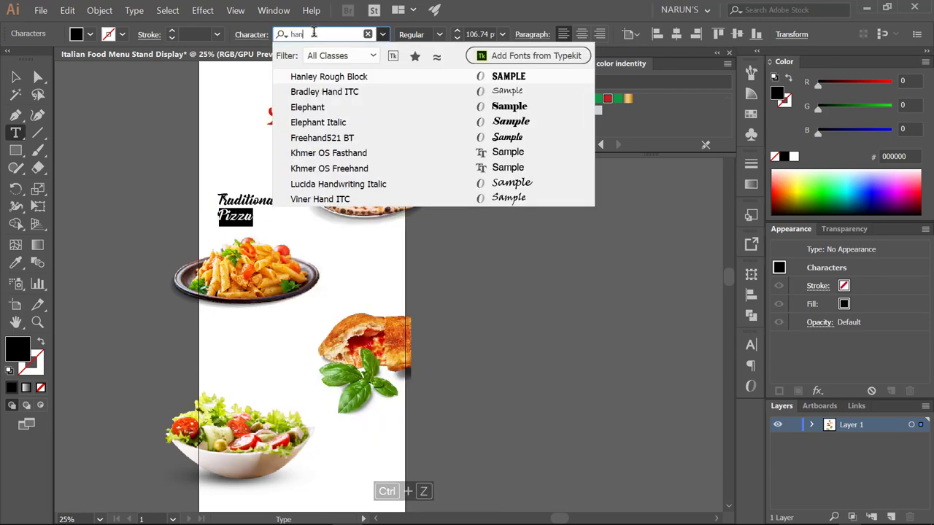
pyautogui.press('Return')
pyautogui.hotkey('ctrl', 'shift', '.')
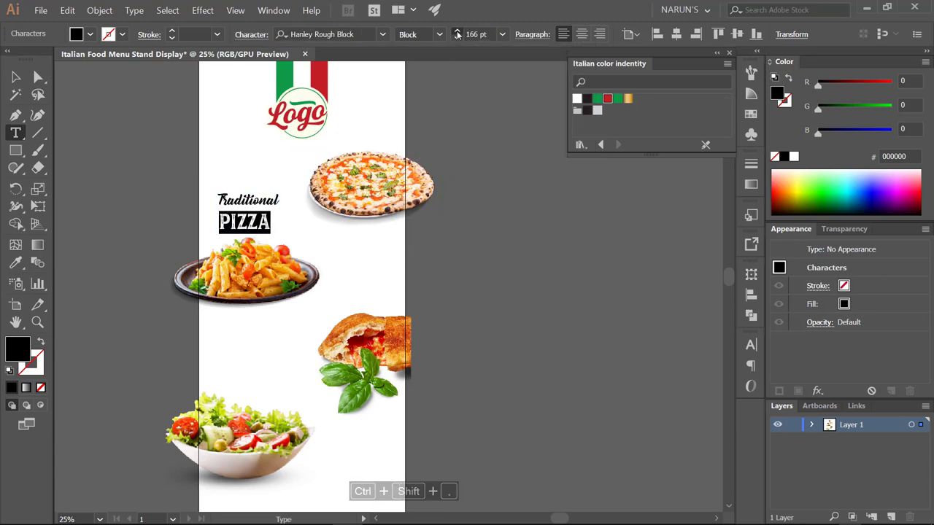
# - Colour PIZZA with the logo's green and Traditional with the logo's red
pyautogui.click(16, 263)
pyautogui.click(286, 73)
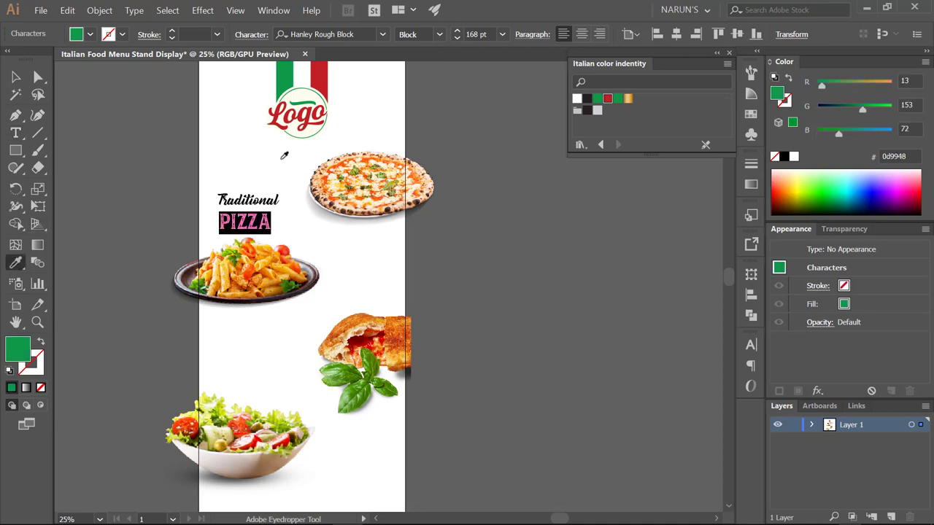
pyautogui.press('t')
pyautogui.moveTo(281, 200); pyautogui.dragTo(122, 193)
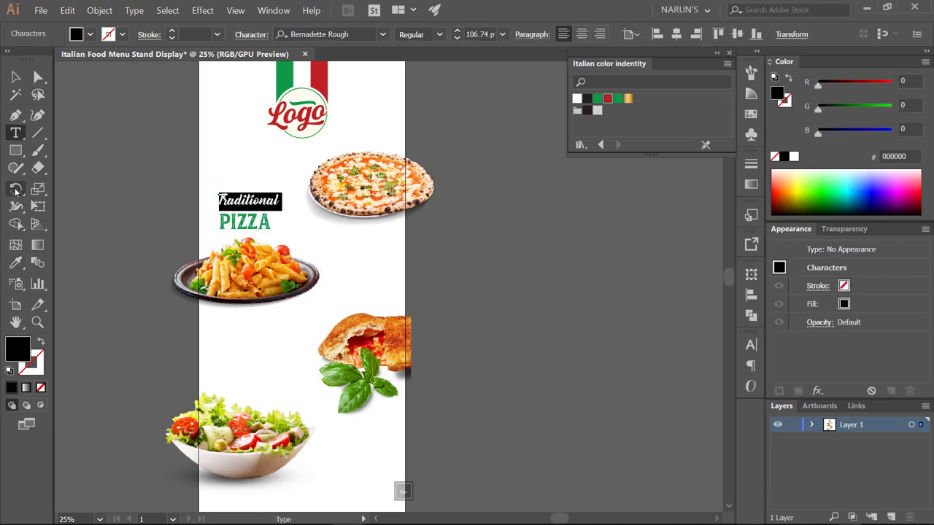
pyautogui.click(15, 262)
pyautogui.click(318, 86)
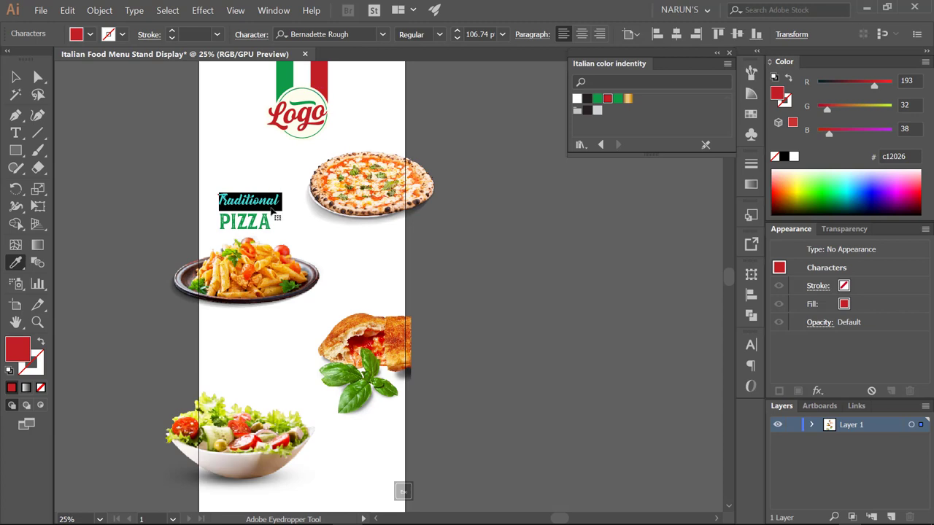
pyautogui.press('Escape')
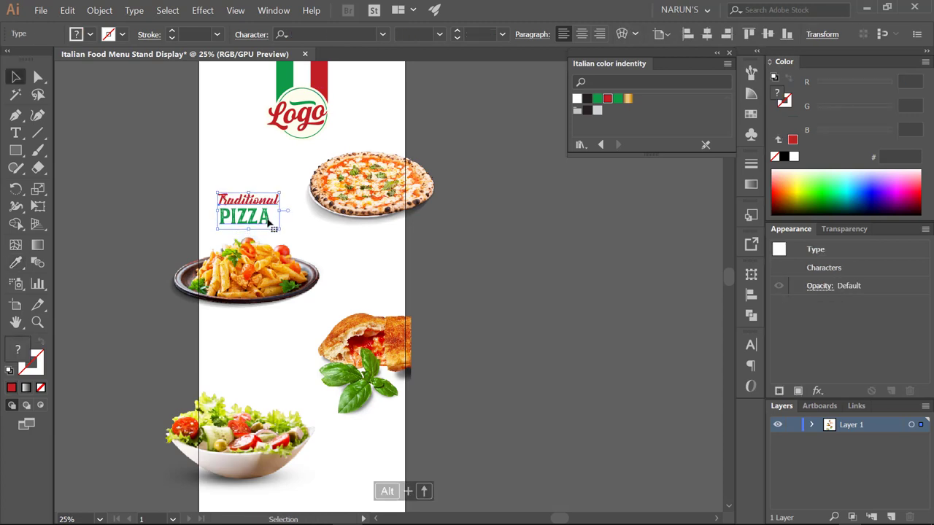
# - Bring the red curl ornament from the pasteboard onto the artboard and mirror it horizontally
pyautogui.moveTo(236, 223); pyautogui.dragTo(292, 212)
pyautogui.moveTo(349, 194); pyautogui.dragTo(347, 201)
pyautogui.click(347, 201)
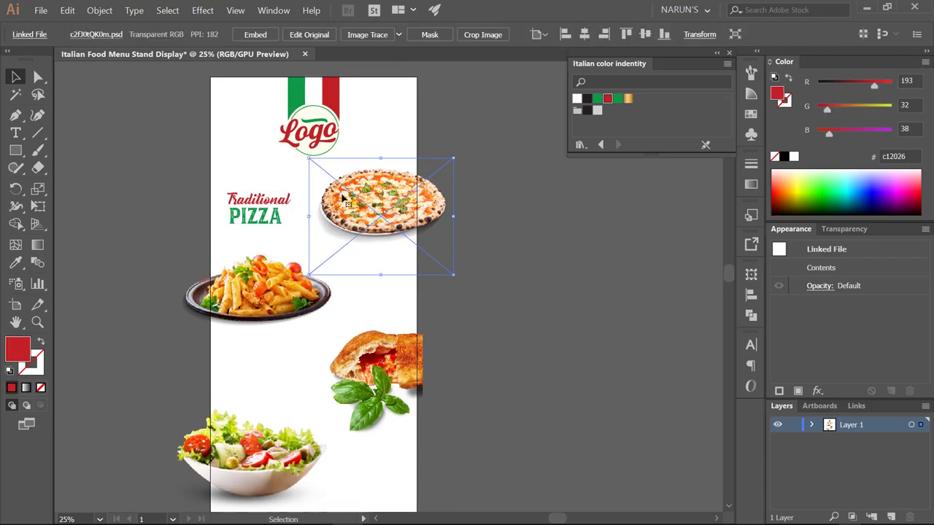
pyautogui.scroll(-1, 347, 202)
pyautogui.scroll(1, 323, 163)
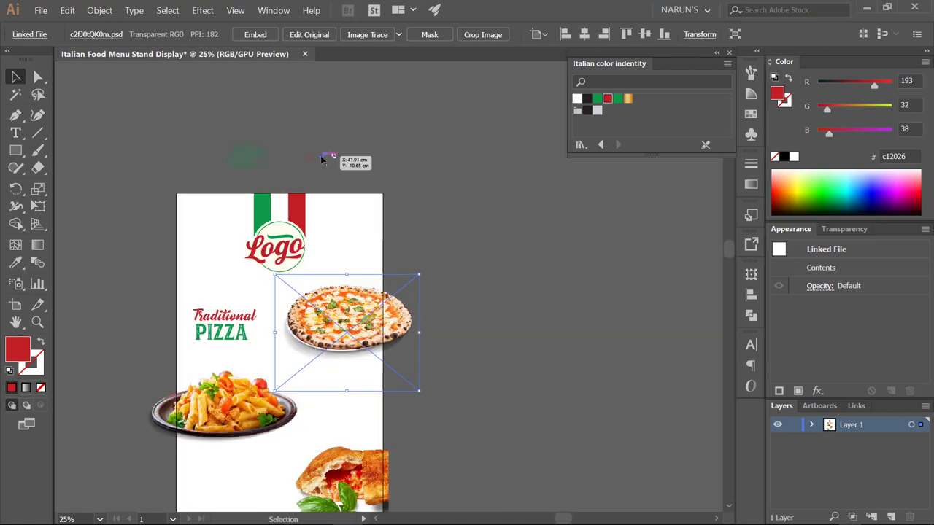
pyautogui.moveTo(308, 142); pyautogui.dragTo(327, 392)
pyautogui.click(349, 177)
pyautogui.press('o')
pyautogui.press('o')
pyautogui.press('v')
# - Position the mirrored red ornament just right of the Traditional PIZZA heading
pyautogui.moveTo(267, 288); pyautogui.dragTo(239, 299)
pyautogui.click(253, 341)
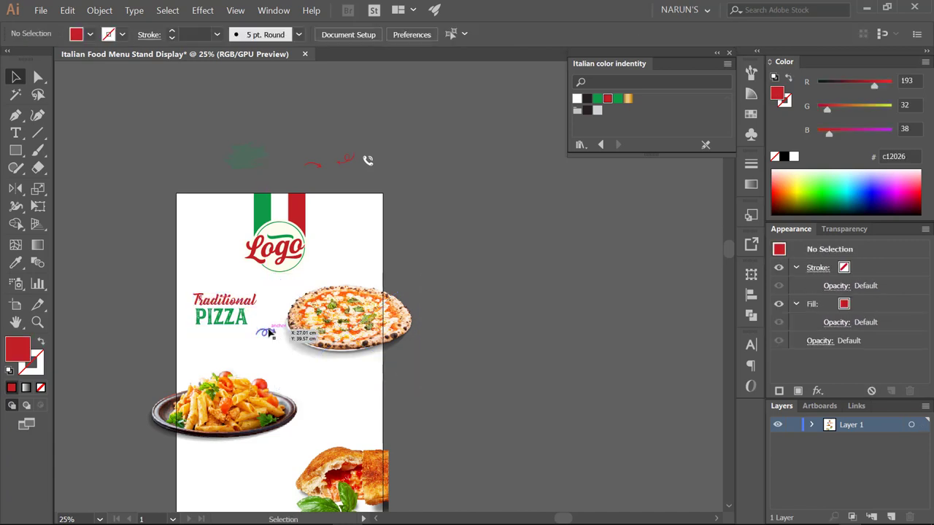
pyautogui.moveTo(265, 332); pyautogui.dragTo(264, 314)
pyautogui.moveTo(501, 302); pyautogui.dragTo(494, 241)
pyautogui.moveTo(191, 238); pyautogui.dragTo(189, 238)
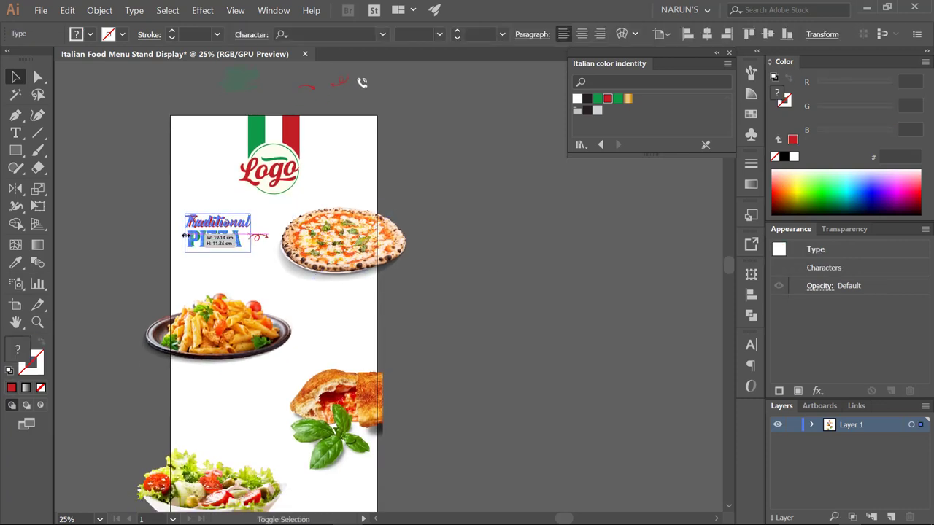
pyautogui.click(468, 260)
pyautogui.moveTo(468, 261); pyautogui.dragTo(473, 265)
pyautogui.doubleClick(219, 240)
pyautogui.press('Escape')
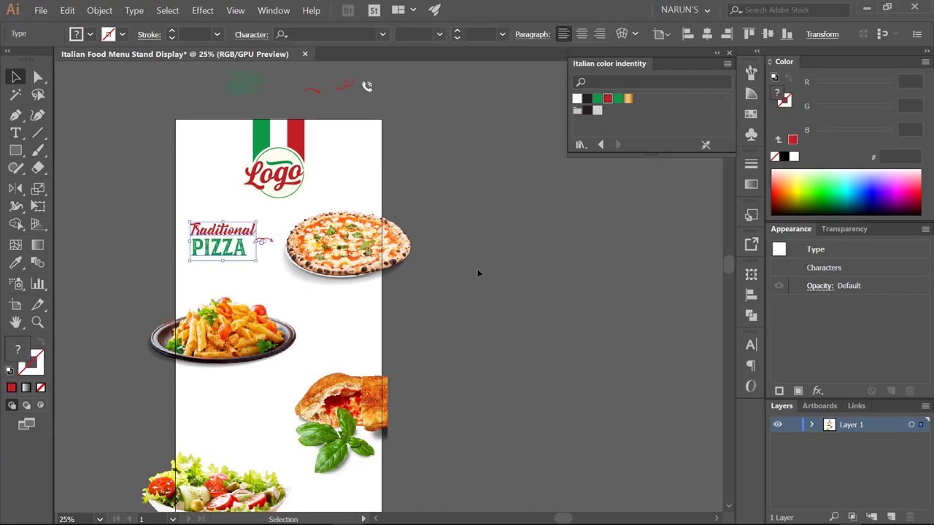
pyautogui.moveTo(261, 243); pyautogui.dragTo(263, 247)
pyautogui.scroll(3, 263, 245)
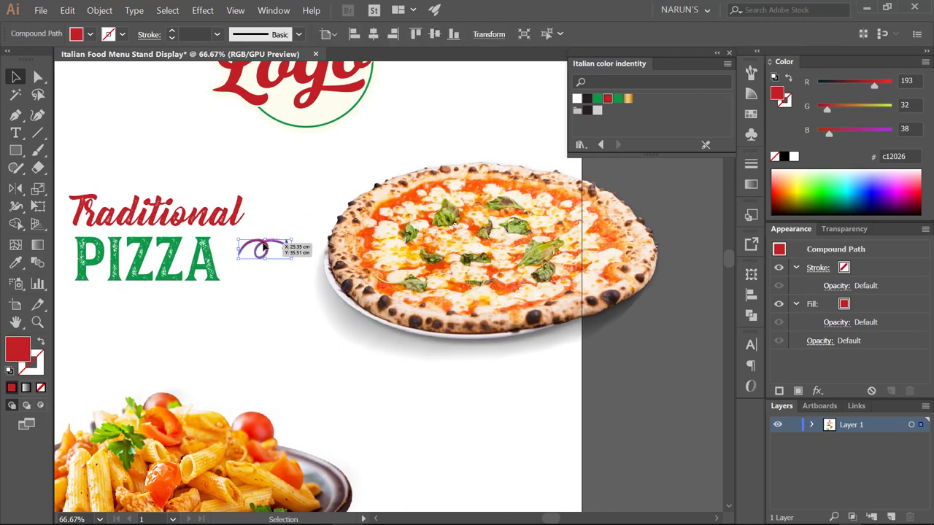
pyautogui.scroll(-4, 266, 248)
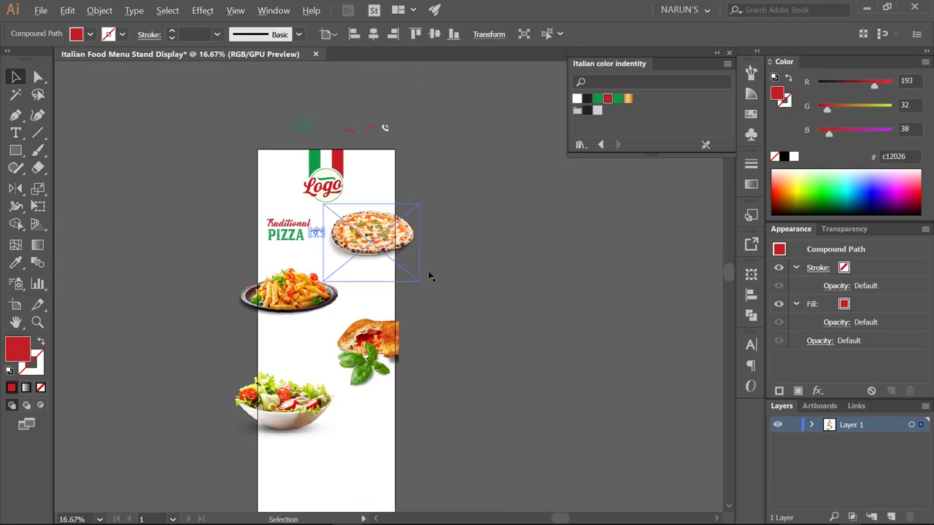
pyautogui.click(455, 261)
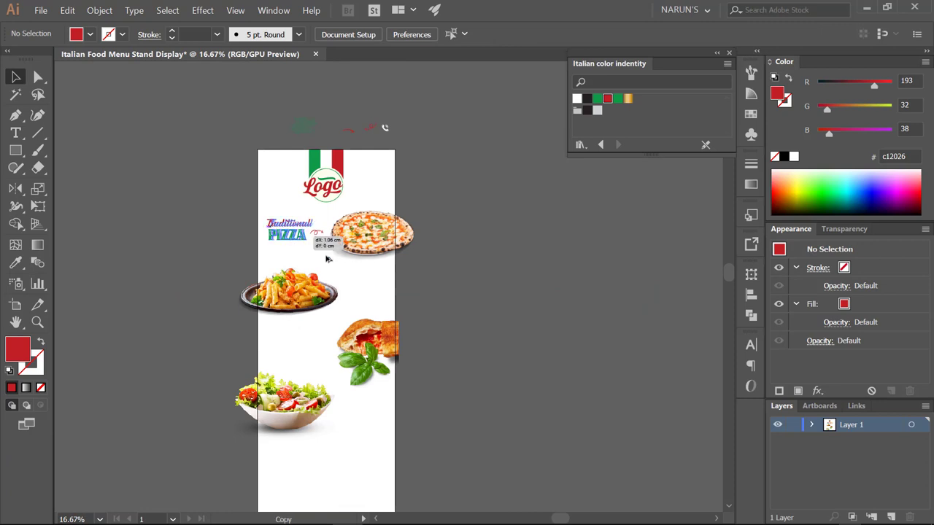
# - Duplicate the Traditional PIZZA heading beside the pasta plate and retype it as PASTA
pyautogui.moveTo(327, 258); pyautogui.dragTo(372, 290)
pyautogui.press('super+space')
pyautogui.click(438, 295)
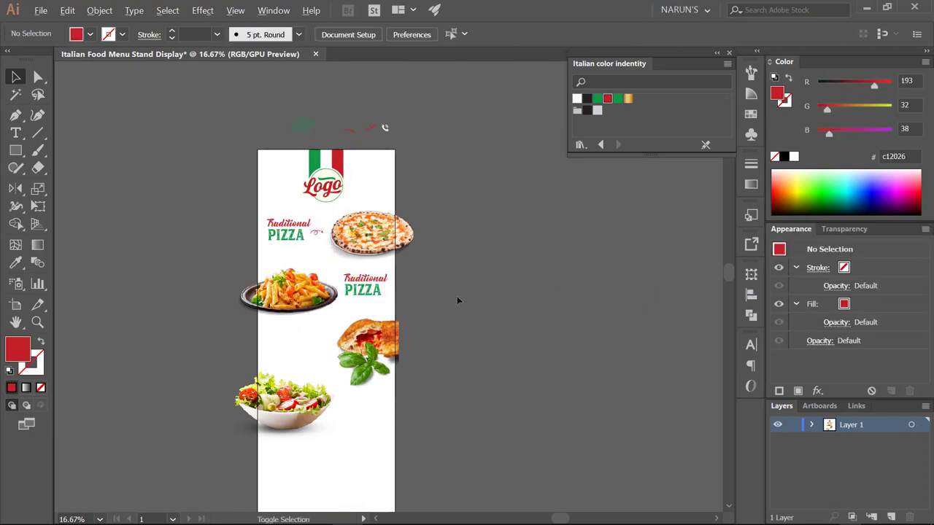
pyautogui.press('t')
pyautogui.hotkey('ctrl', 'shift', 'a')
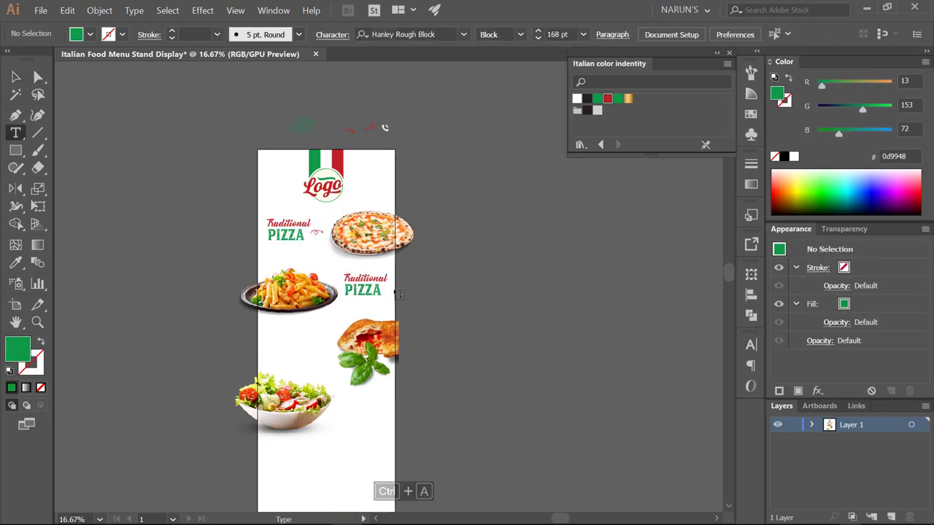
pyautogui.click(364, 290)
pyautogui.press('BackSpace')
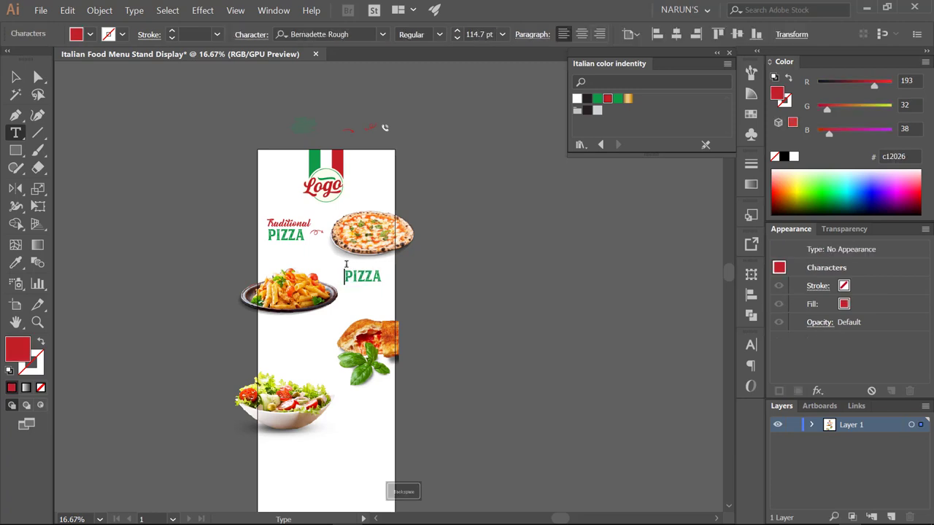
pyautogui.hotkey('ctrl', 'a')
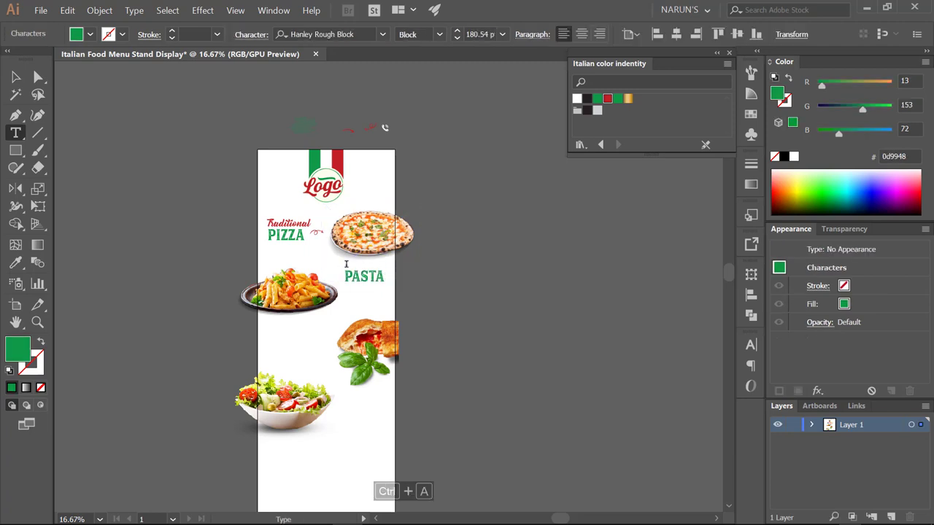
pyautogui.press('Escape')
pyautogui.moveTo(367, 274); pyautogui.dragTo(377, 305)
# - Adjust the PIZZA and PASTA headings' font size, shrinking then slightly enlarging both
pyautogui.hotkey('ctrl', '=')
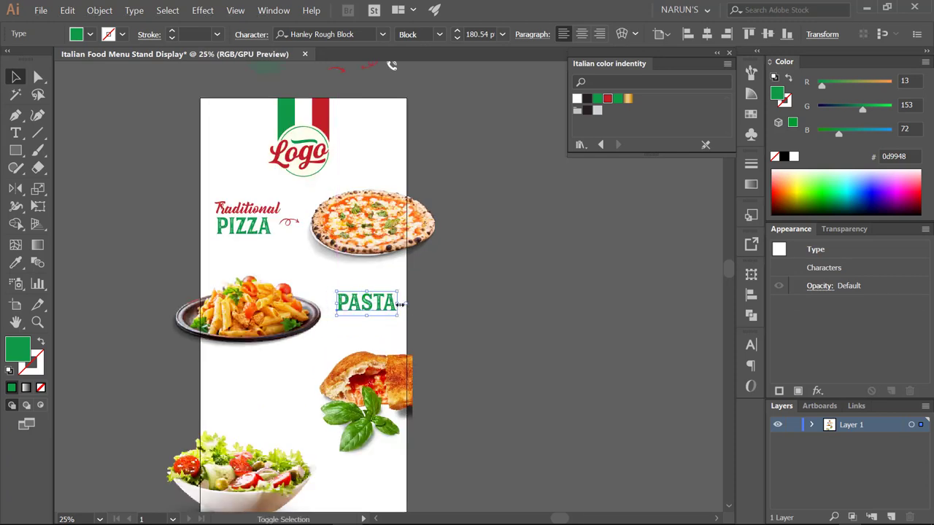
pyautogui.keyDown('shift'); pyautogui.click(250, 227); pyautogui.keyUp('shift')
pyautogui.hotkey('ctrl', 'shift', ',')
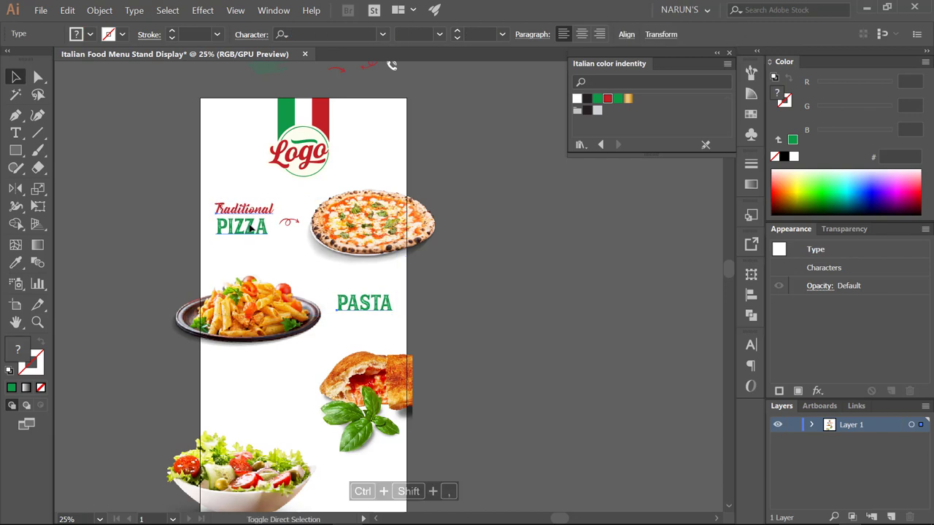
pyautogui.hotkey('ctrl', 'shift', '.')
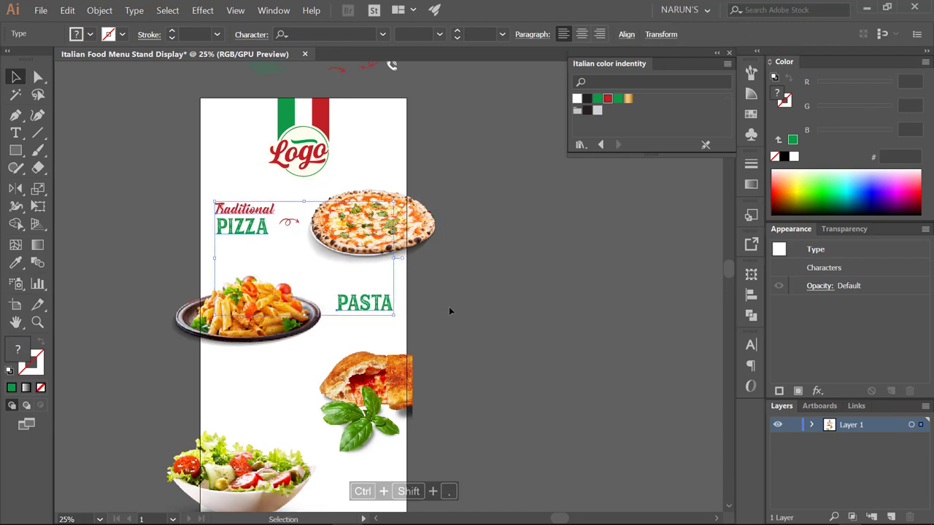
pyautogui.click(449, 312)
pyautogui.moveTo(449, 313); pyautogui.dragTo(432, 262)
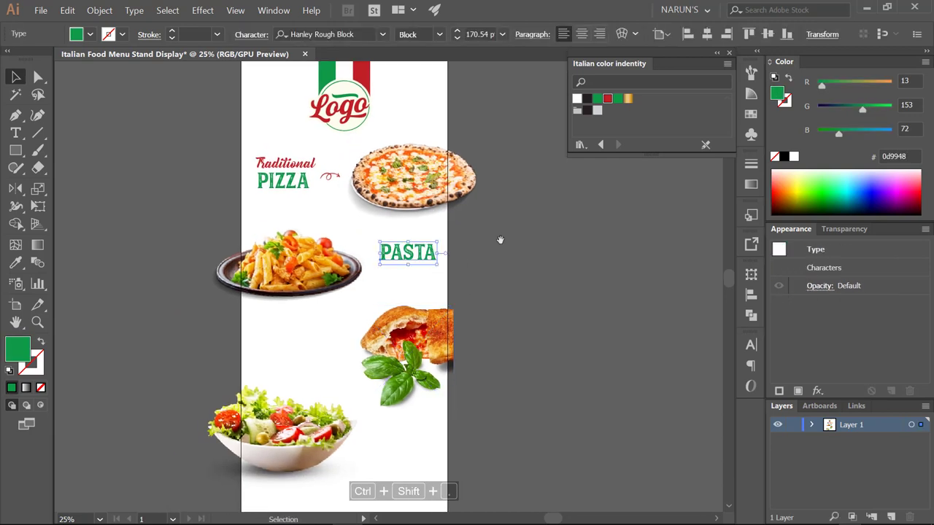
# - Copy the red swirl arrow below PASTA and reflect it
pyautogui.click(305, 204)
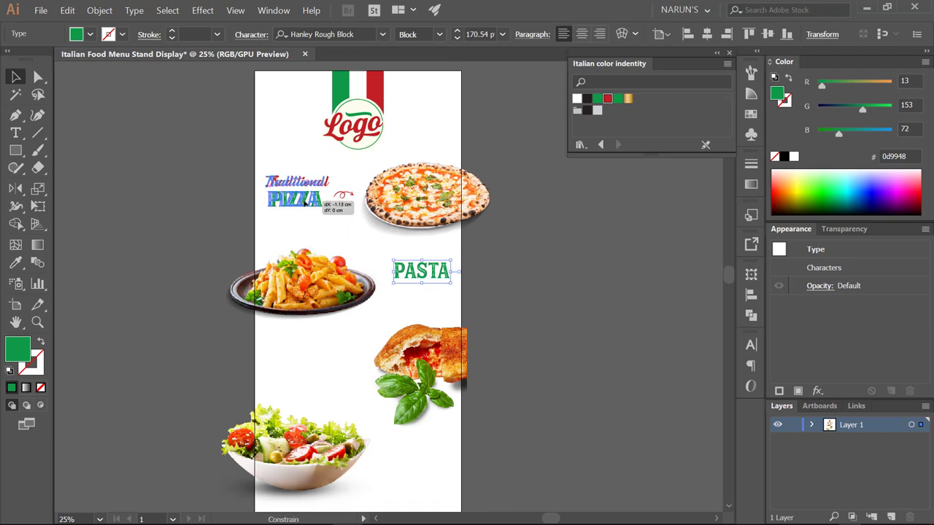
pyautogui.click(346, 195)
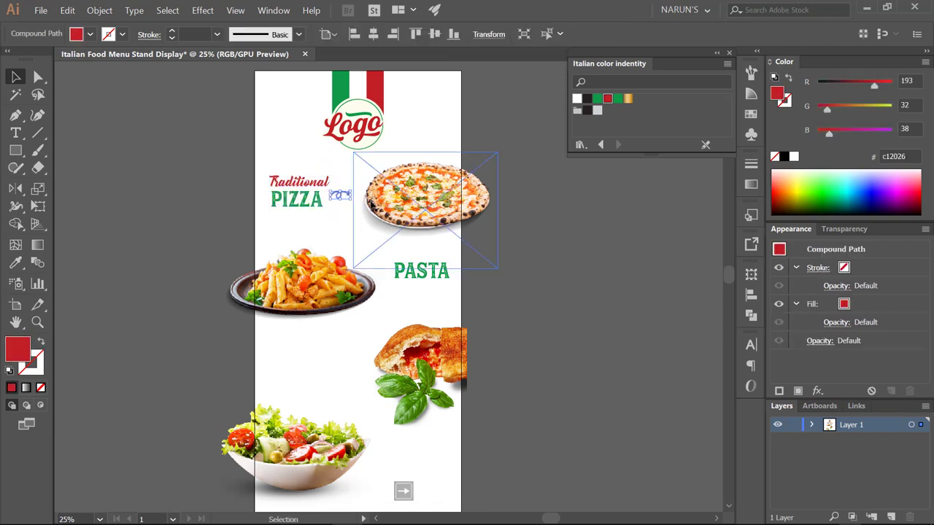
pyautogui.click(525, 242)
pyautogui.moveTo(525, 242); pyautogui.dragTo(513, 221)
pyautogui.moveTo(334, 198); pyautogui.dragTo(398, 299)
pyautogui.press('o')
pyautogui.press('v')
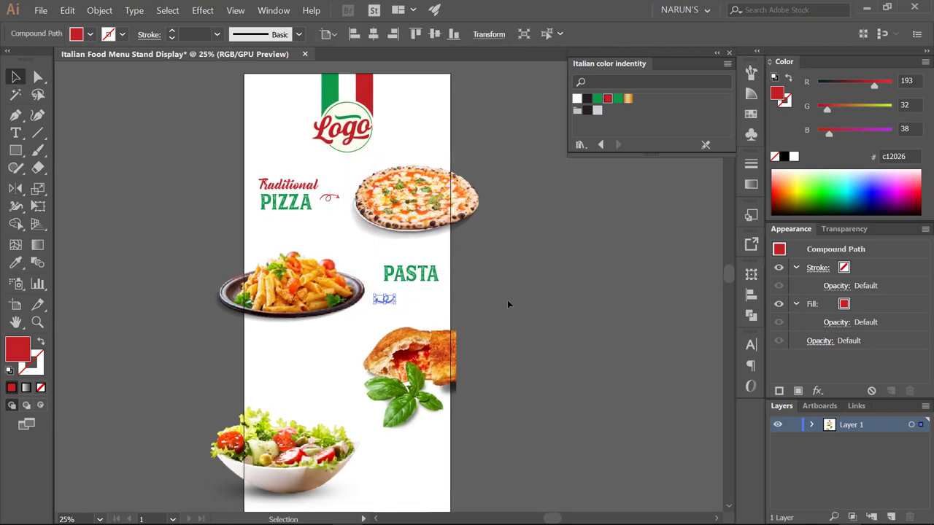
pyautogui.click(507, 300)
pyautogui.click(399, 295)
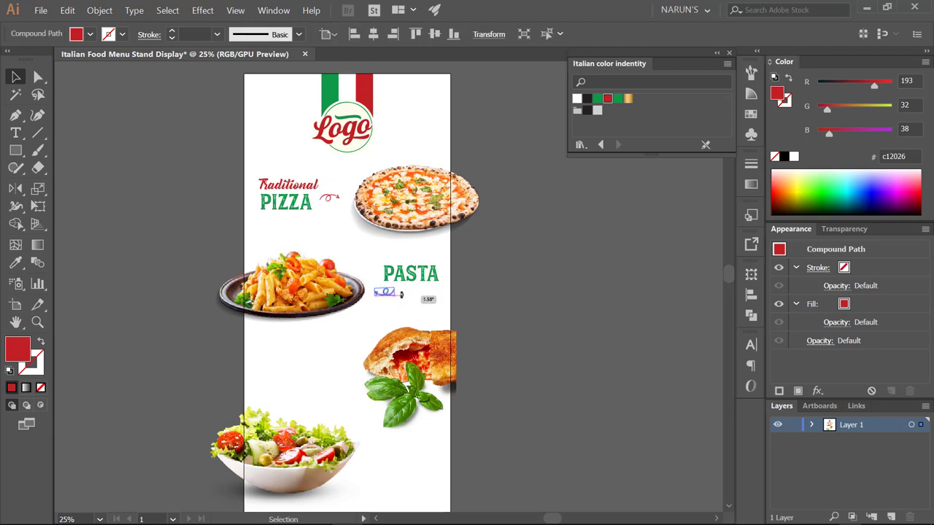
pyautogui.moveTo(401, 292); pyautogui.dragTo(402, 293)
pyautogui.click(504, 288)
pyautogui.moveTo(504, 287); pyautogui.dragTo(517, 251)
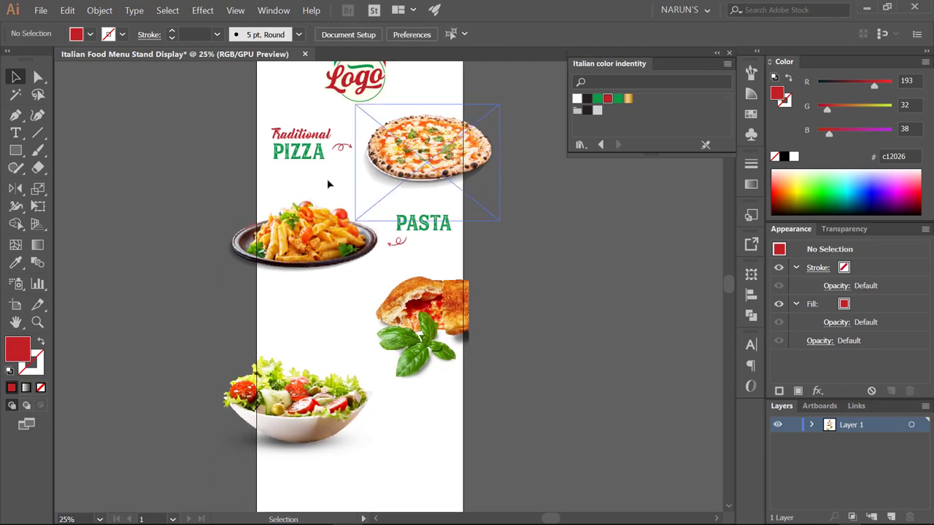
# - Duplicate the PIZZA heading below PASTA and retype it as Fried over PANEROTTO
pyautogui.click(312, 155)
pyautogui.moveTo(312, 155); pyautogui.dragTo(313, 343)
pyautogui.doubleClick(323, 326)
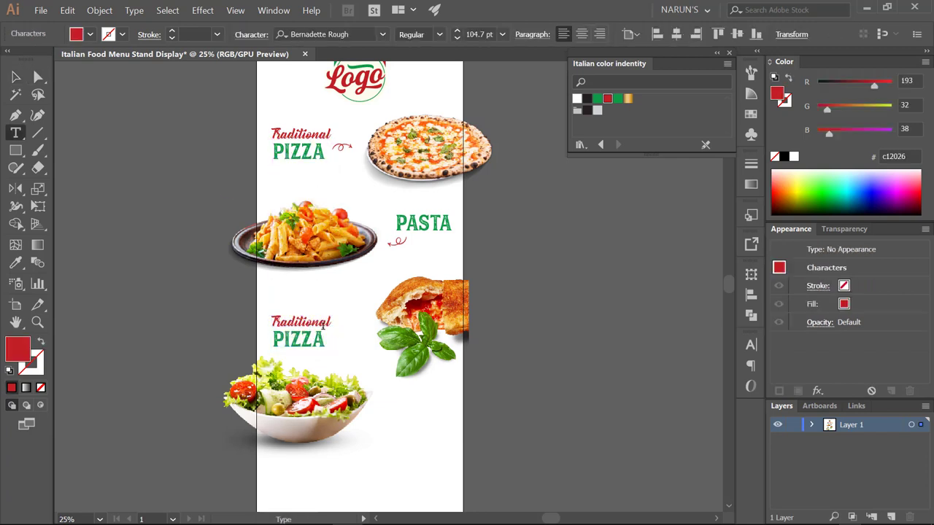
pyautogui.doubleClick(330, 321)
pyautogui.write('F')
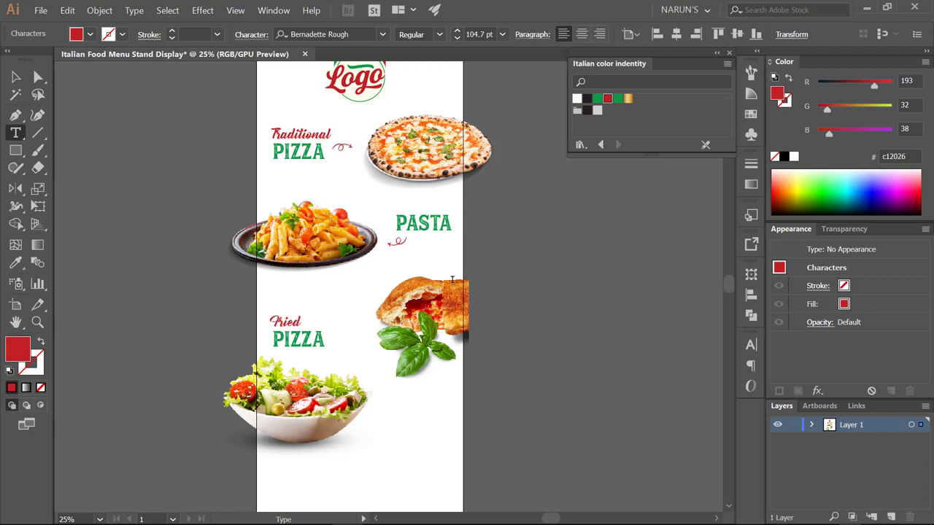
pyautogui.write('ried')
pyautogui.moveTo(281, 340); pyautogui.dragTo(341, 336)
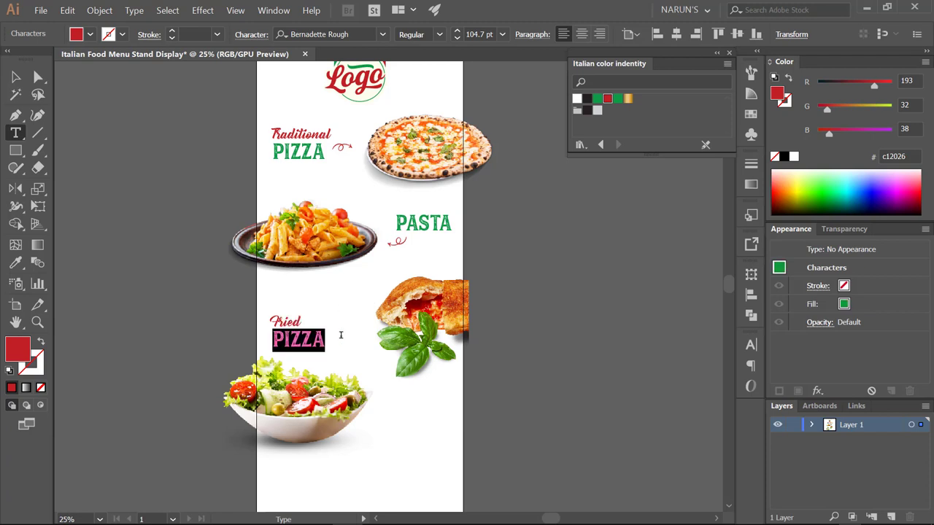
pyautogui.write('PANEROTTO')
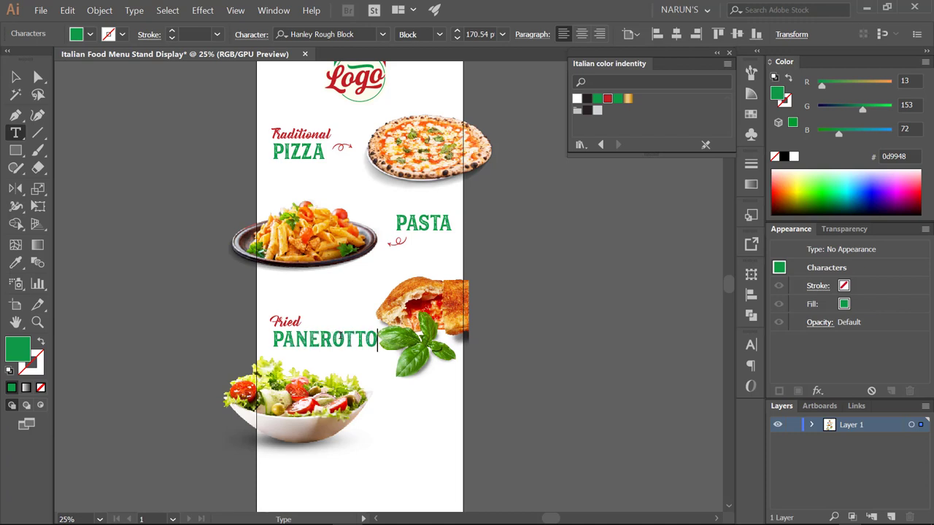
# - Shrink PANEROTTO to fit the column and tighten the heading's line spacing
pyautogui.doubleClick(339, 335)
pyautogui.hotkey('ctrl', 'shift', ',')
pyautogui.hotkey('ctrl', 'shift', ',')
pyautogui.hotkey('ctrl', 'shift', ',')
pyautogui.hotkey('ctrl', 'shift', ',')
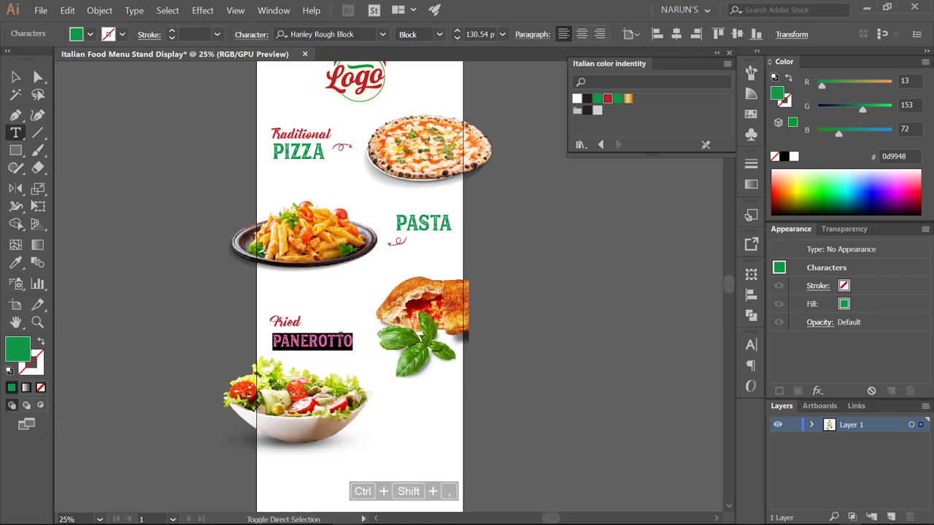
pyautogui.press('Escape')
pyautogui.hotkey('alt', 'Up')
pyautogui.hotkey('alt', 'Up')
pyautogui.hotkey('alt', 'Up')
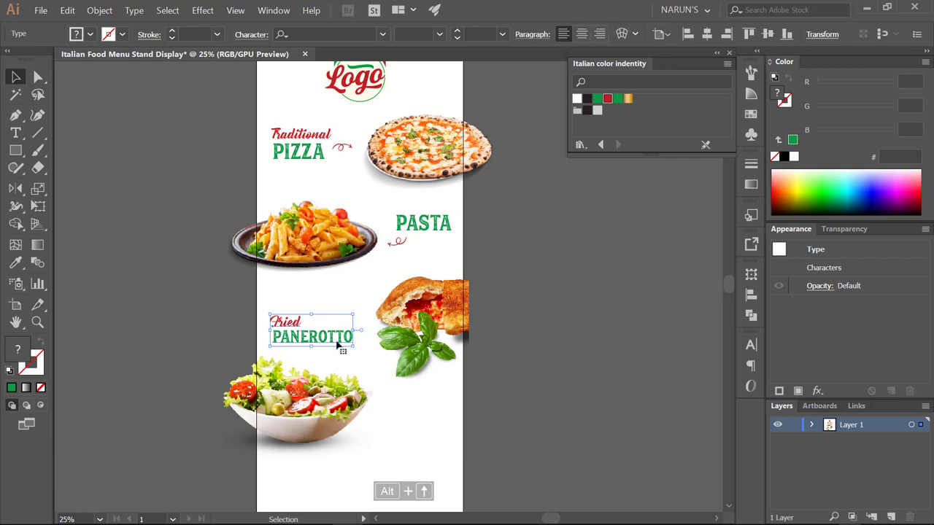
# - Copy a red swirl arrow beside the Fried PANEROTTO heading
pyautogui.scroll(3, 373, 87)
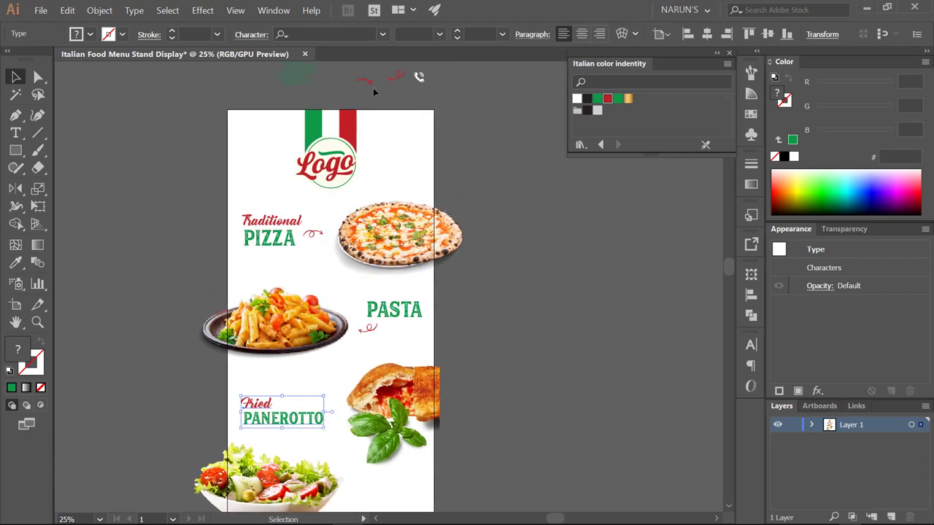
pyautogui.moveTo(325, 399); pyautogui.dragTo(287, 406)
pyautogui.scroll(-1, 328, 401)
pyautogui.keyDown('shift'); pyautogui.click(286, 411); pyautogui.keyUp('shift')
pyautogui.click(414, 407)
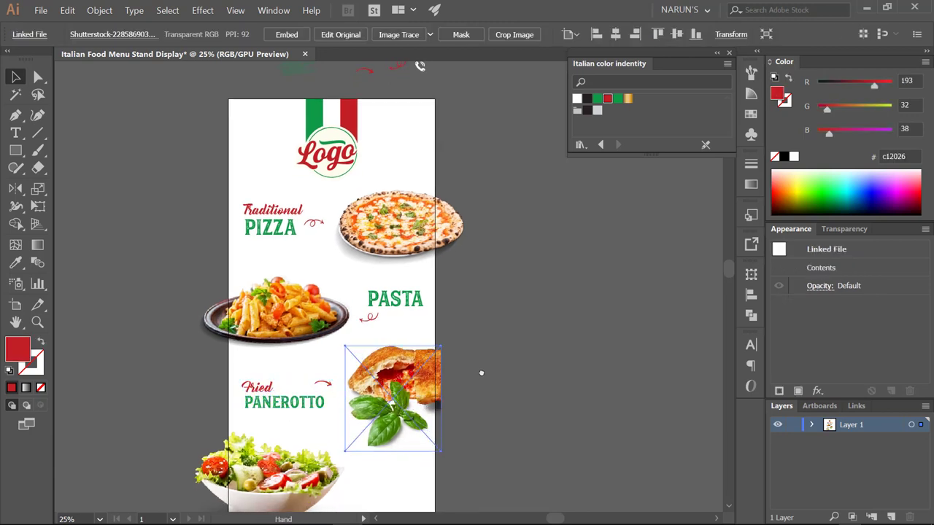
pyautogui.click(485, 362)
pyautogui.scroll(-3, 486, 363)
pyautogui.click(277, 368)
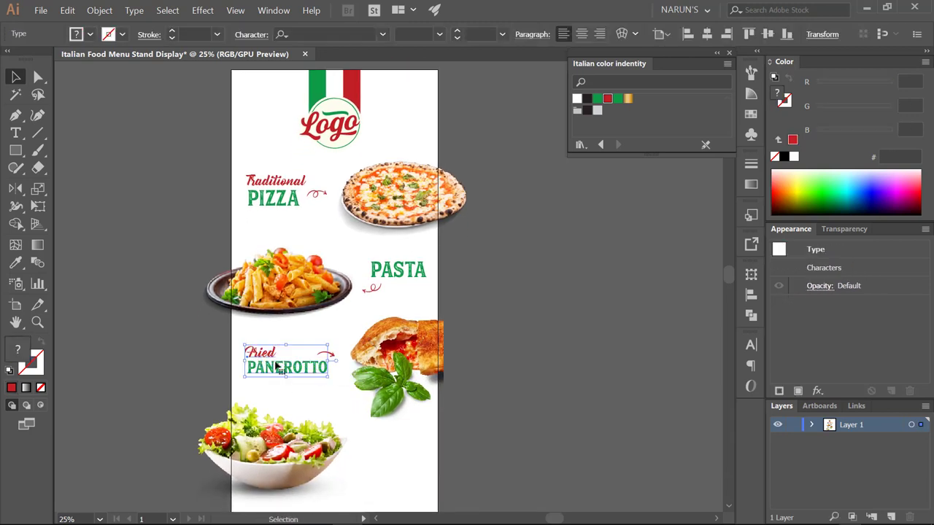
# - Enlarge the word Fried one step so it matches Traditional above
pyautogui.press('t')
pyautogui.doubleClick(261, 354)
pyautogui.hotkey('ctrl', 'shift', '.')
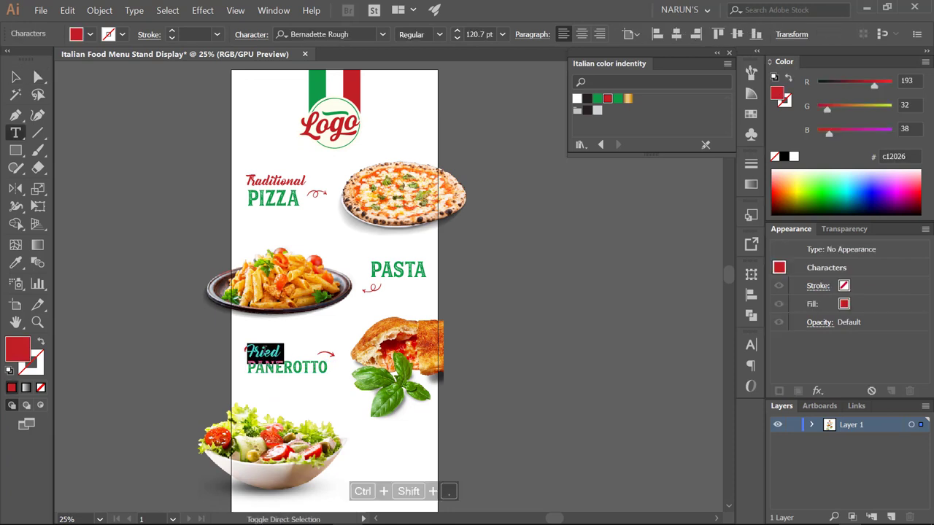
pyautogui.doubleClick(254, 180)
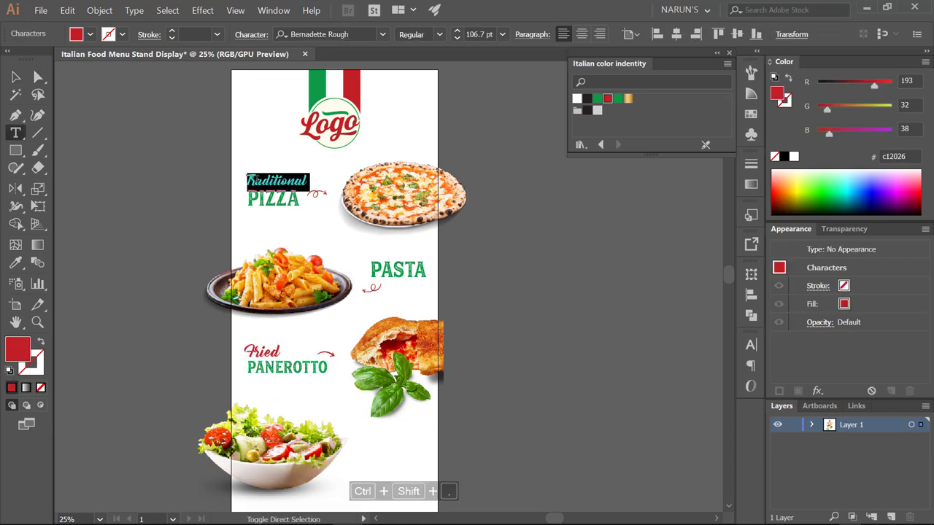
pyautogui.press('Escape')
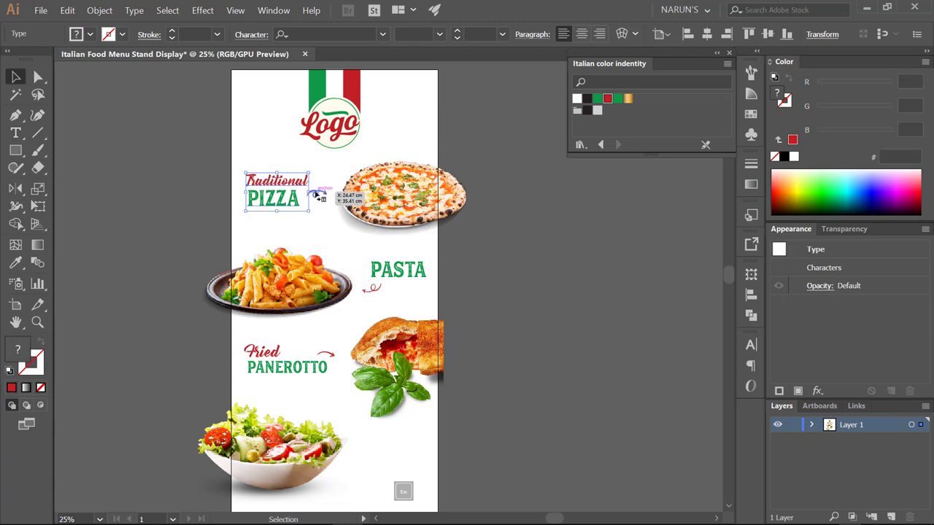
# - Check the swirl arrows by PIZZA and PANEROTTO, the salad photo and the logo
pyautogui.click(319, 194)
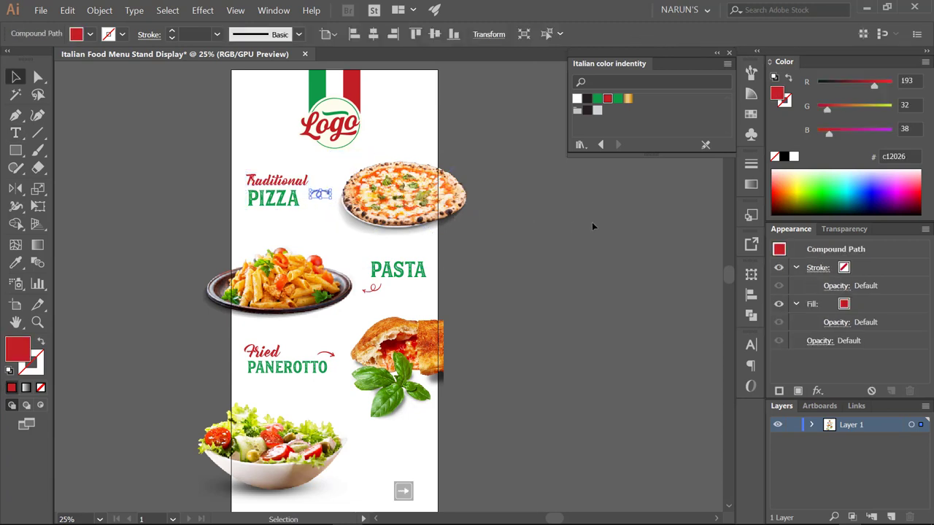
pyautogui.click(504, 284)
pyautogui.click(337, 358)
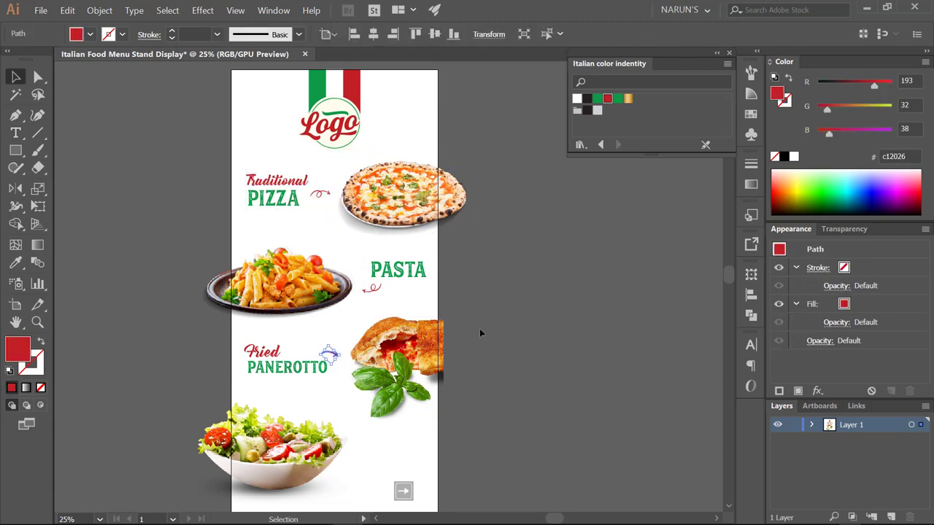
pyautogui.click(573, 313)
pyautogui.moveTo(575, 312); pyautogui.dragTo(579, 288)
pyautogui.click(354, 382)
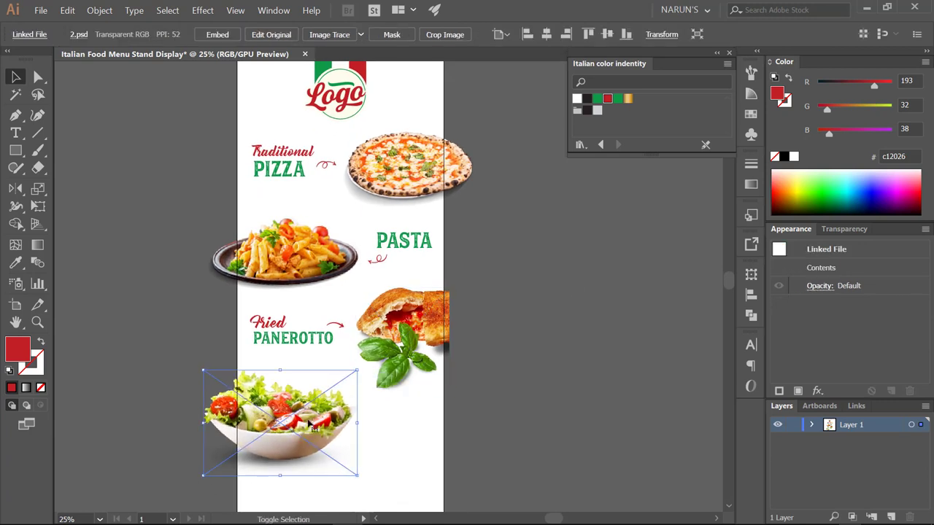
pyautogui.click(500, 338)
pyautogui.moveTo(501, 337); pyautogui.dragTo(489, 342)
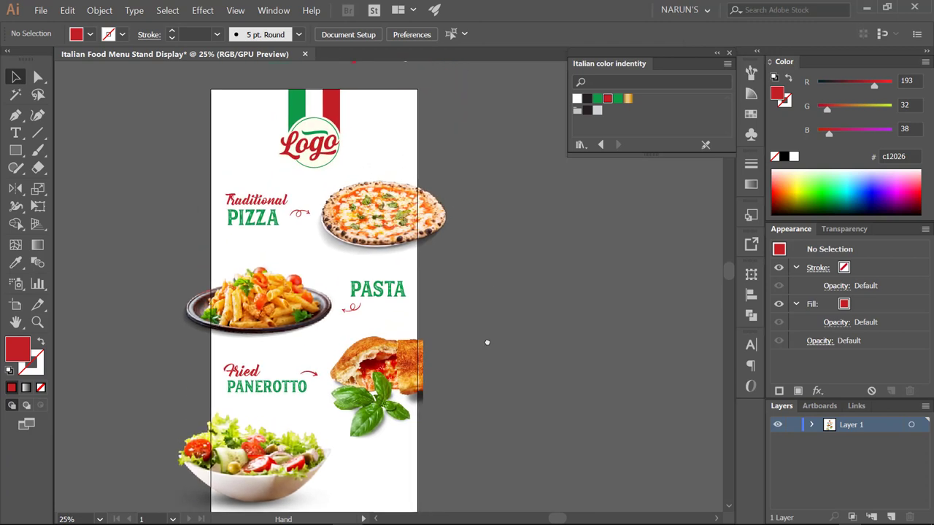
pyautogui.click(284, 127)
pyautogui.moveTo(448, 472); pyautogui.dragTo(229, 173)
# - Copy PASTA beside the salad bowl, retype it SALAD, and shrink both headings slightly
pyautogui.moveTo(380, 300); pyautogui.dragTo(380, 305)
pyautogui.hotkey('ctrl', 'shift', 'a')
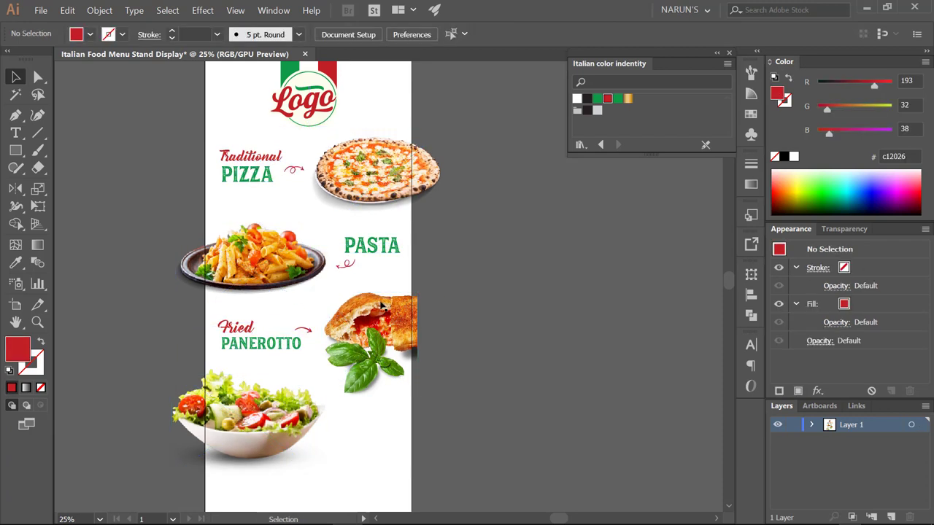
pyautogui.moveTo(359, 252); pyautogui.dragTo(358, 431)
pyautogui.press('t')
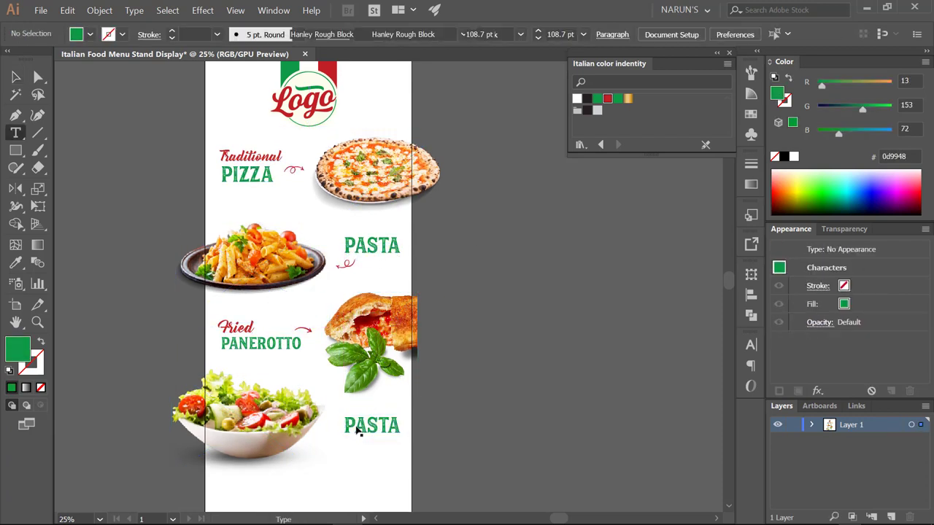
pyautogui.doubleClick(359, 431)
pyautogui.write('SALAD')
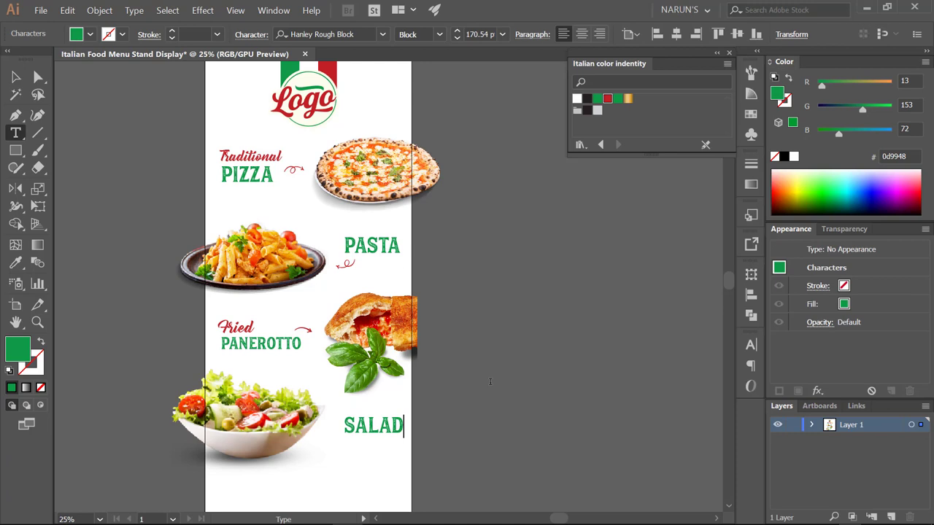
pyautogui.press('Escape')
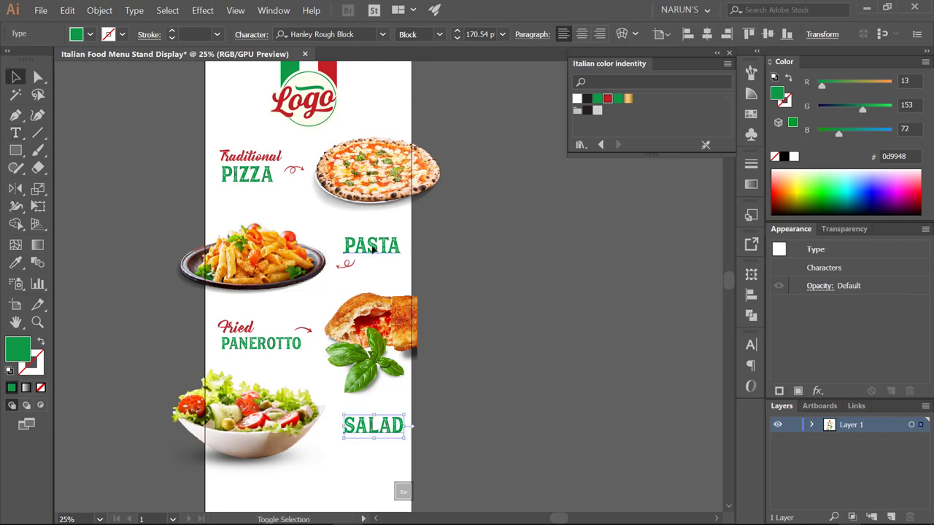
pyautogui.keyDown('shift'); pyautogui.click(372, 249); pyautogui.keyUp('shift')
pyautogui.hotkey('ctrl', 'shift', ',')
pyautogui.hotkey('ctrl', 'shift', ',')
pyautogui.hotkey('ctrl', 'shift', ',')
pyautogui.hotkey('ctrl', 'shift', ',')
pyautogui.hotkey('ctrl', 'shift', ',')
pyautogui.hotkey('ctrl', 'shift', ',')
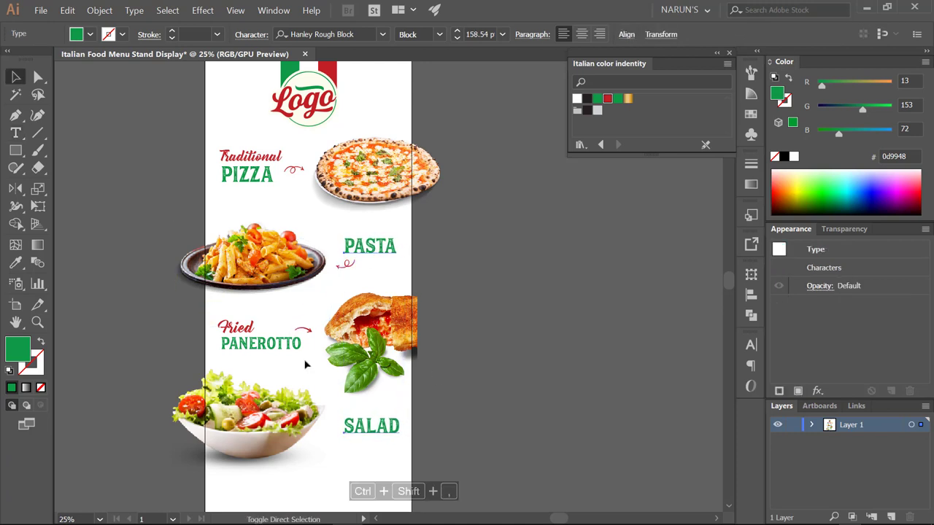
# - Apply PASTA's green type style to PANEROTTO and PIZZA with the Eyedropper
pyautogui.click(305, 364)
pyautogui.doubleClick(260, 343)
pyautogui.doubleClick(260, 343)
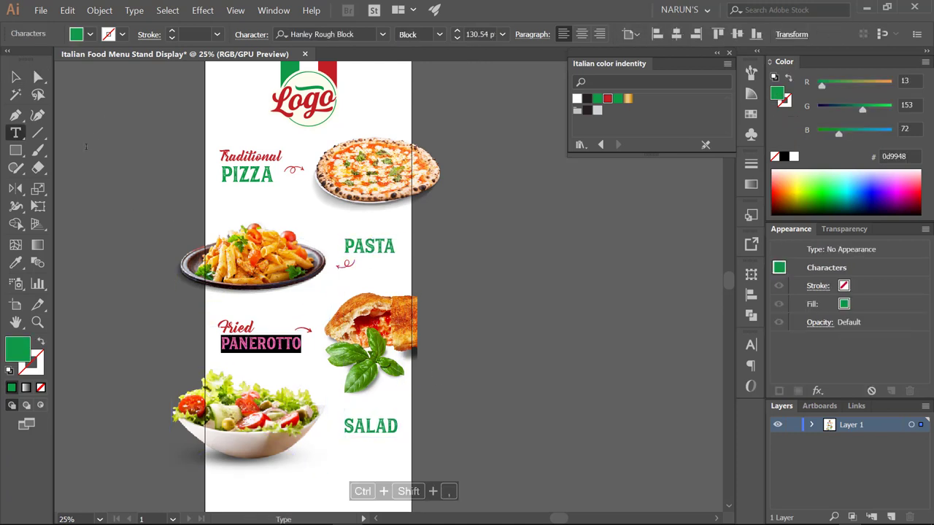
pyautogui.click(15, 263)
pyautogui.click(378, 244)
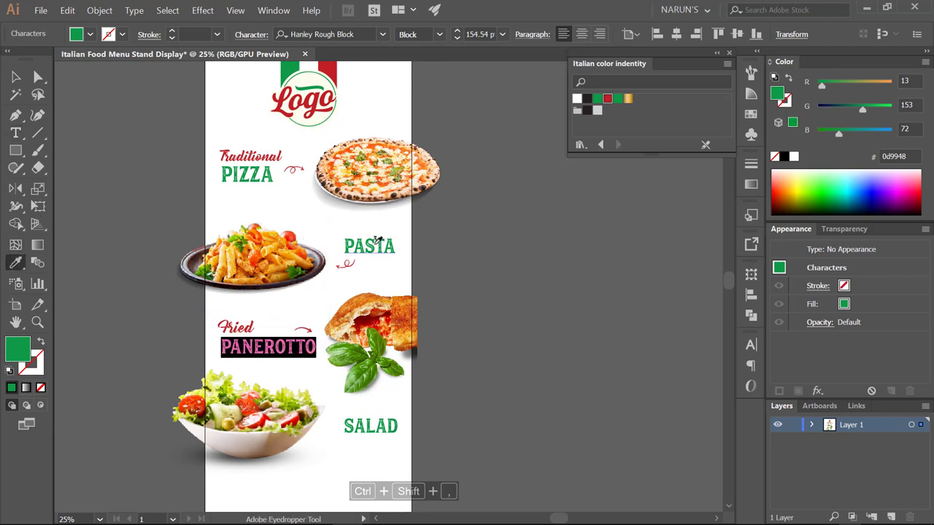
pyautogui.press('t')
pyautogui.doubleClick(247, 174)
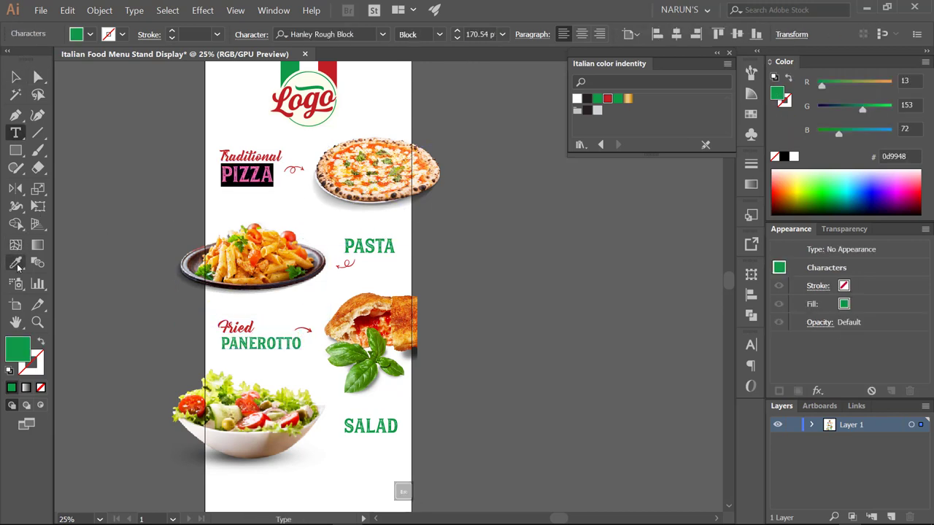
pyautogui.click(16, 264)
pyautogui.click(391, 244)
pyautogui.press('v')
pyautogui.click(461, 246)
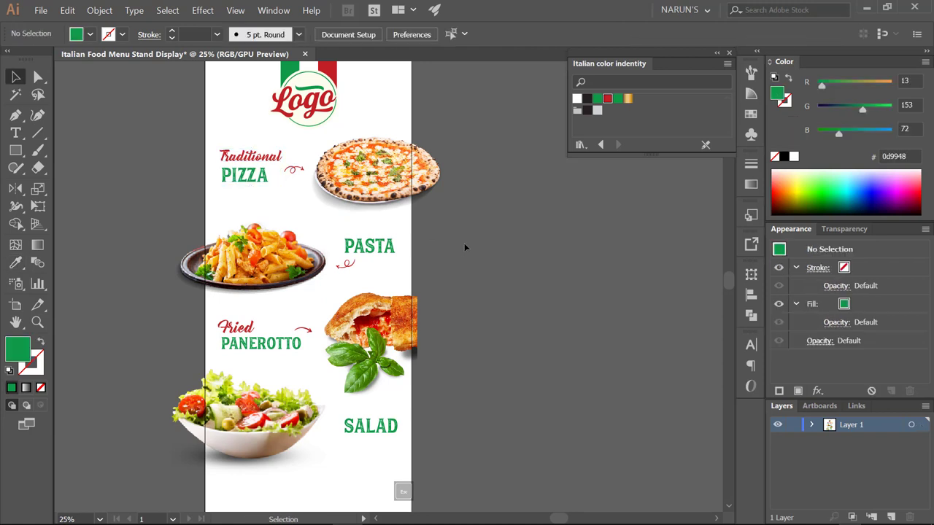
pyautogui.moveTo(469, 235); pyautogui.dragTo(469, 245)
# - Review the restyled PANEROTTO heading and the salad photo
pyautogui.press('a')
pyautogui.keyDown('alt'); pyautogui.click(267, 355); pyautogui.keyUp('alt')
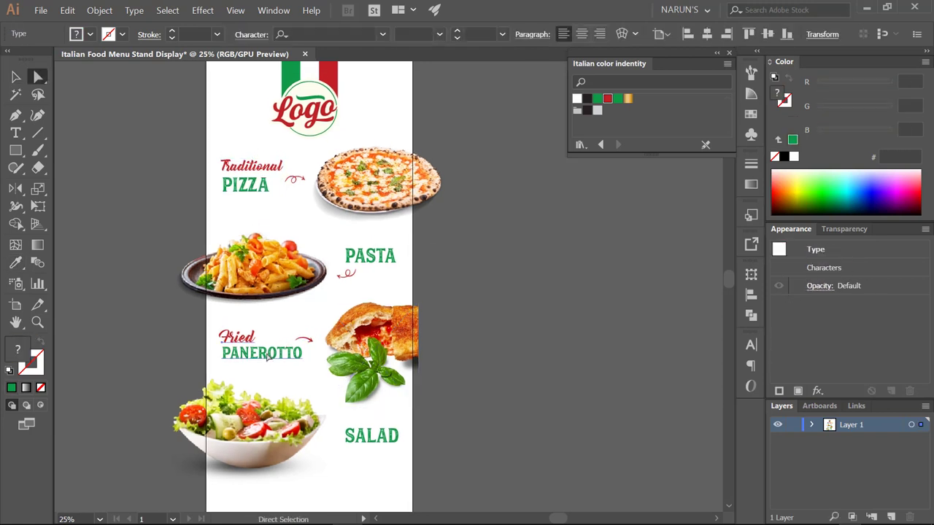
pyautogui.scroll(-2, 277, 352)
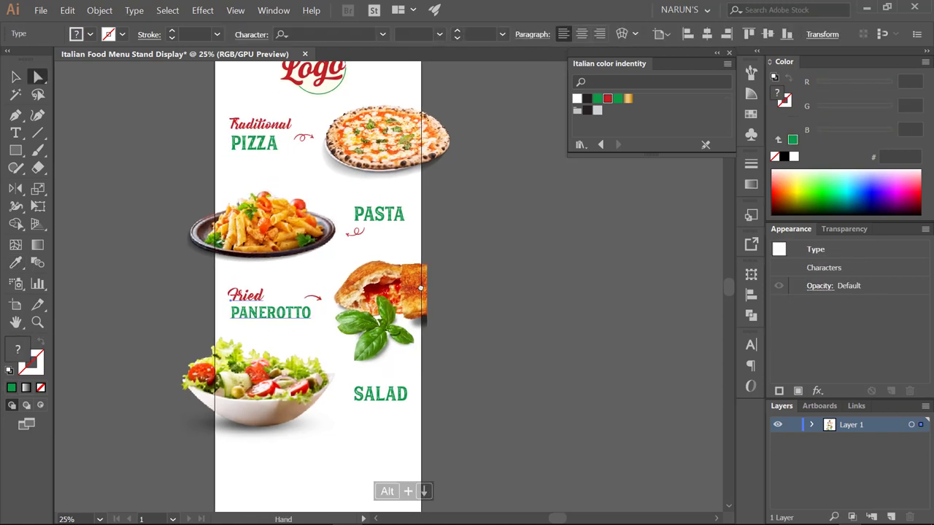
pyautogui.click(249, 394)
pyautogui.moveTo(504, 267); pyautogui.dragTo(504, 294)
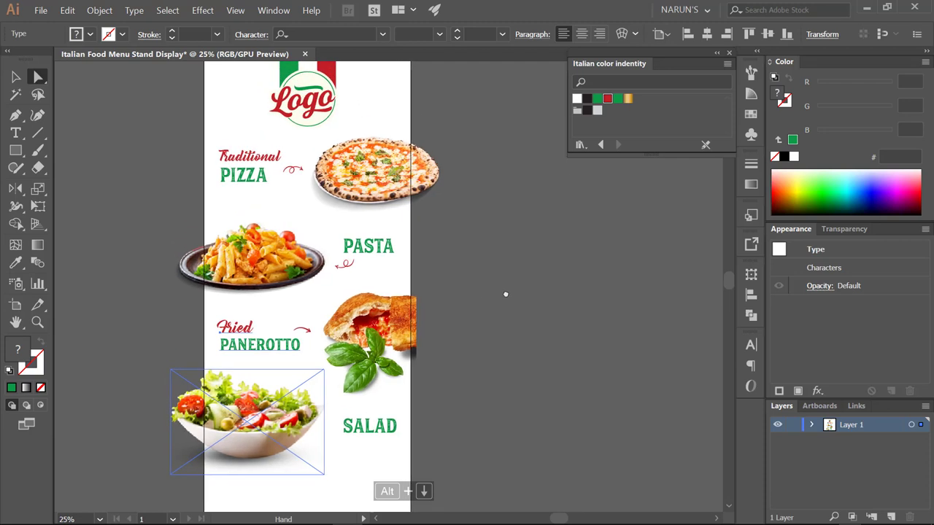
pyautogui.click(504, 294)
pyautogui.moveTo(499, 250); pyautogui.dragTo(494, 227)
# - Lock the panerotto, salad, pasta and pizza photos via Object > Lock > Selection
pyautogui.press('v')
pyautogui.click(358, 328)
pyautogui.keyDown('shift'); pyautogui.click(241, 402); pyautogui.keyUp('shift')
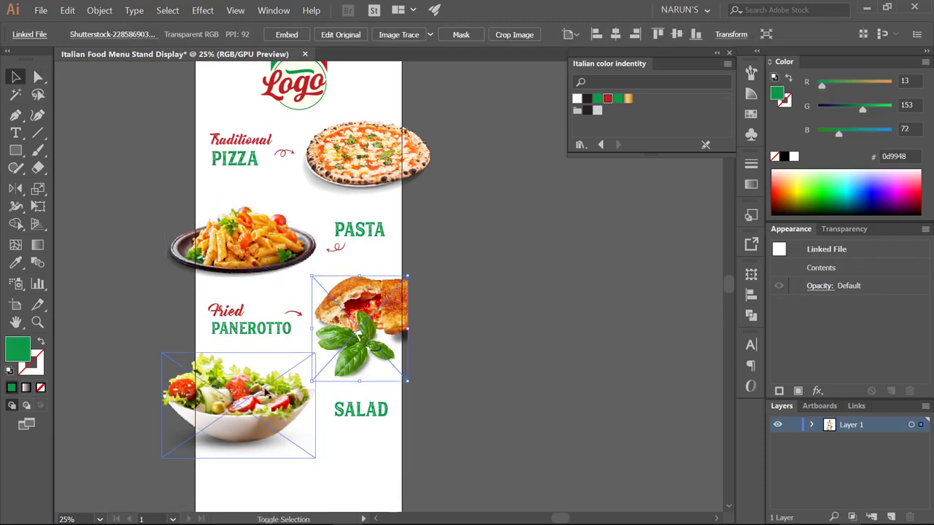
pyautogui.keyDown('shift'); pyautogui.click(240, 241); pyautogui.keyUp('shift')
pyautogui.keyDown('shift'); pyautogui.click(365, 153); pyautogui.keyUp('shift')
pyautogui.click(99, 10)
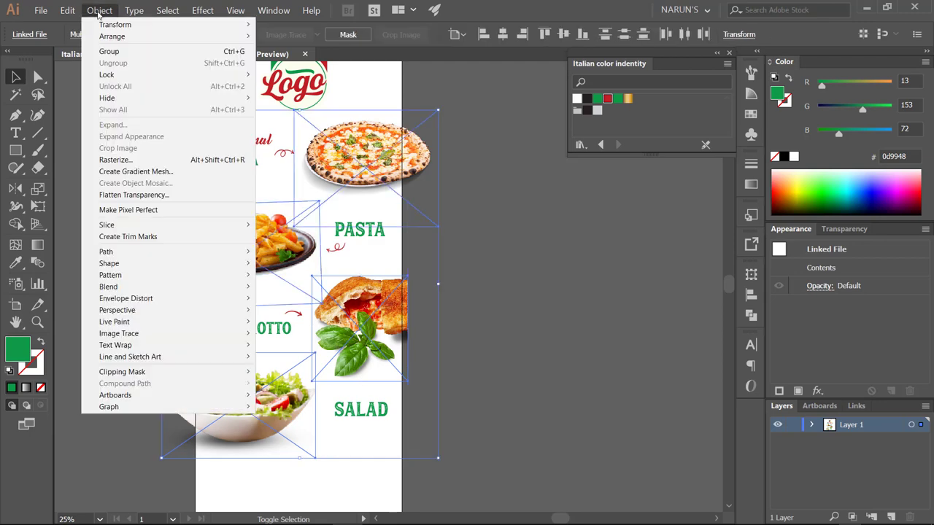
pyautogui.moveTo(109, 75)
pyautogui.click(283, 76)
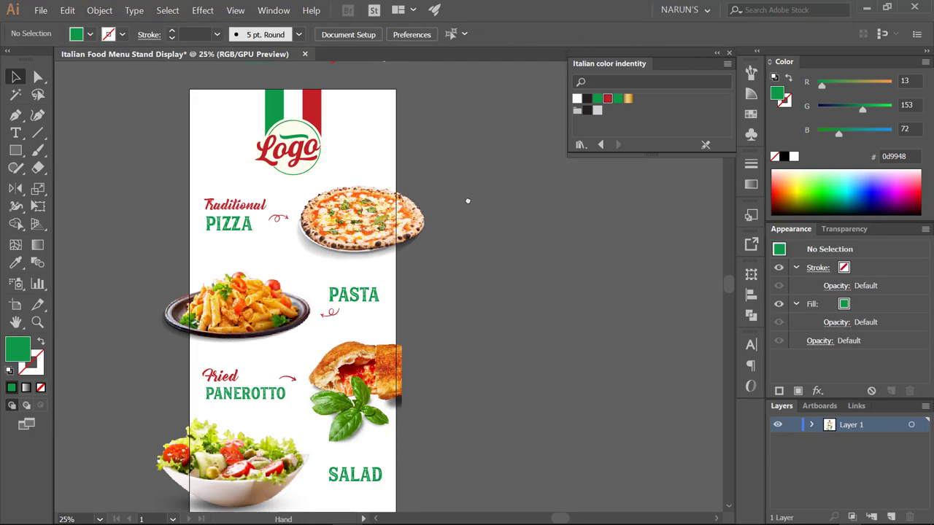
pyautogui.moveTo(293, 73)
pyautogui.mouseDown()
pyautogui.moveTo(285, 114)
pyautogui.moveTo(321, 278)
pyautogui.moveTo(379, 281)
pyautogui.moveTo(411, 264)
pyautogui.moveTo(398, 303)
pyautogui.moveTo(409, 310)
pyautogui.moveTo(454, 239)
pyautogui.mouseUp()
# - Send the green scribble group over the pizza to the back with Ctrl+Shift+[
pyautogui.click(443, 272)
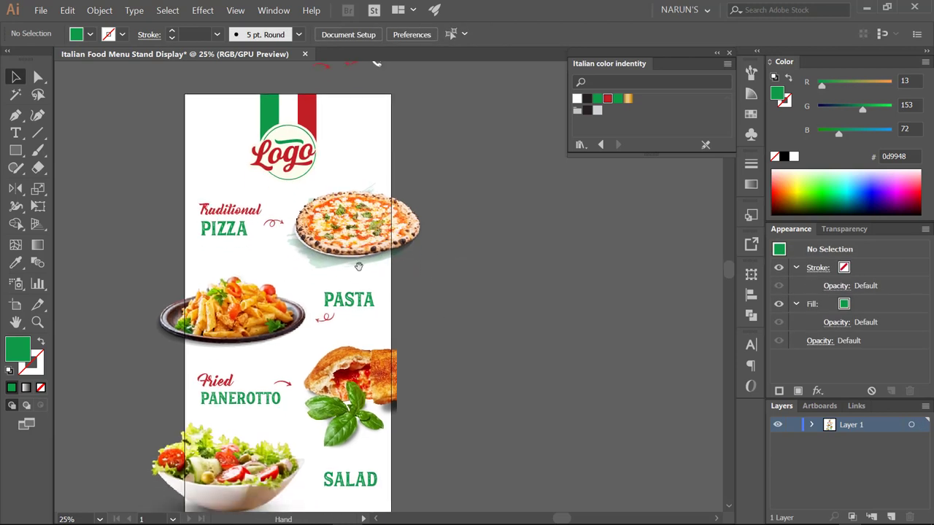
pyautogui.moveTo(359, 266); pyautogui.dragTo(370, 231)
pyautogui.click(338, 234)
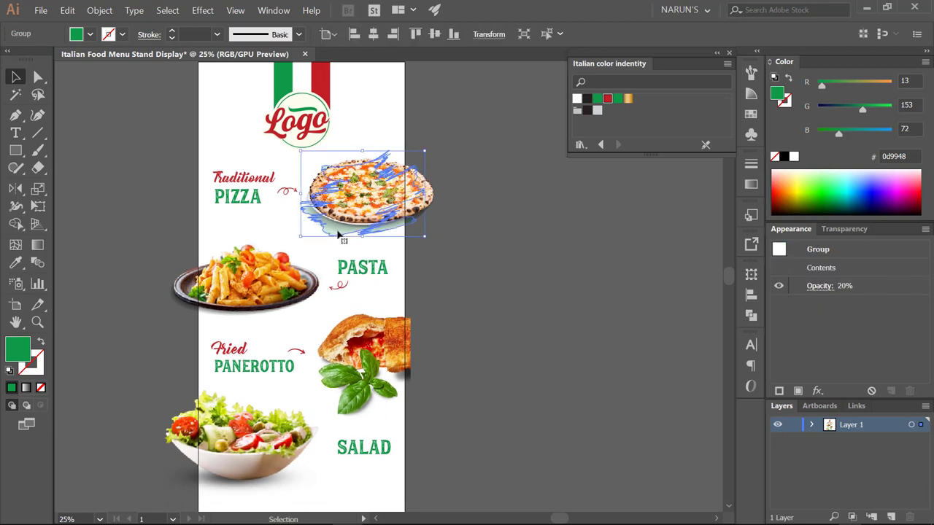
pyautogui.hotkey('ctrl', 'shift', '[')
pyautogui.click(490, 261)
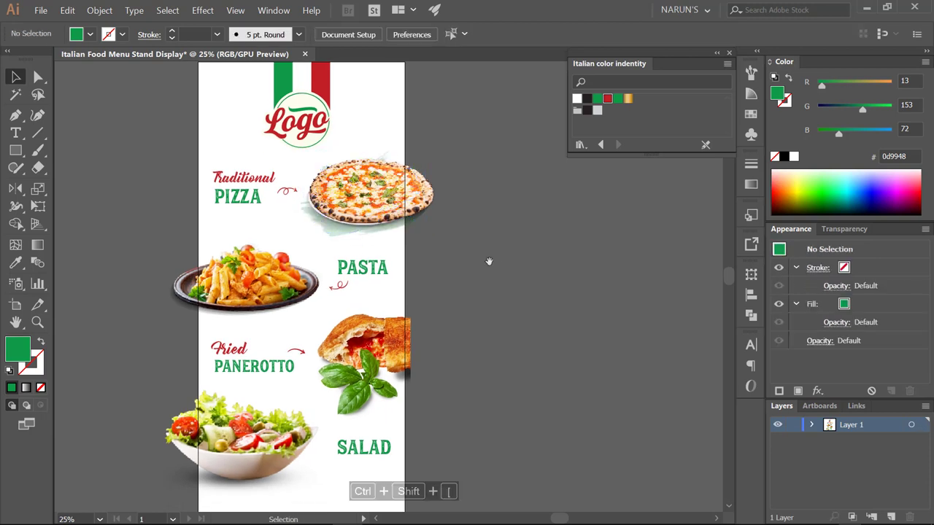
# - Place a copy of the scribble group beside the panerotto
pyautogui.moveTo(341, 233)
pyautogui.mouseDown()
pyautogui.moveTo(378, 219)
pyautogui.moveTo(429, 262)
pyautogui.moveTo(487, 377)
pyautogui.moveTo(493, 367)
pyautogui.moveTo(436, 388)
pyautogui.mouseUp()
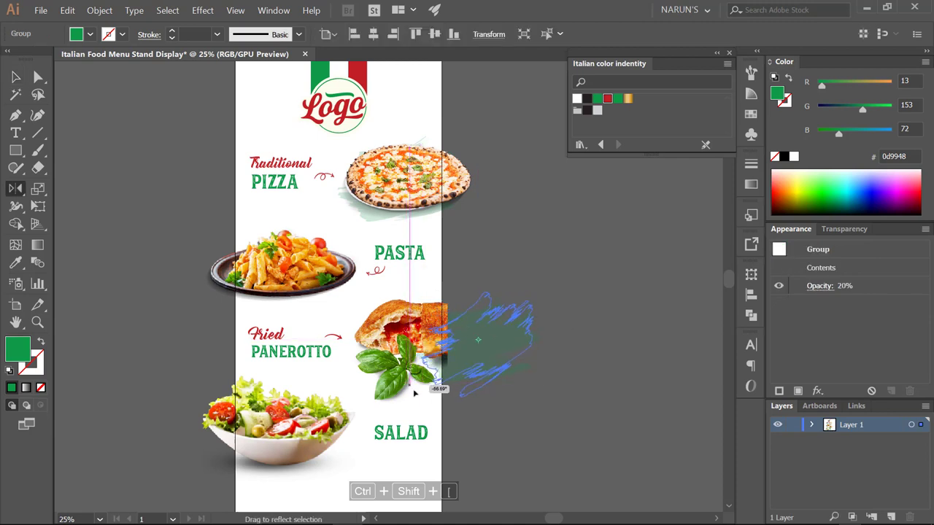
pyautogui.moveTo(497, 346)
pyautogui.mouseDown()
pyautogui.moveTo(499, 326)
pyautogui.moveTo(475, 335)
pyautogui.moveTo(496, 340)
pyautogui.moveTo(474, 358)
pyautogui.mouseUp()
pyautogui.click(574, 323)
pyautogui.click(528, 336)
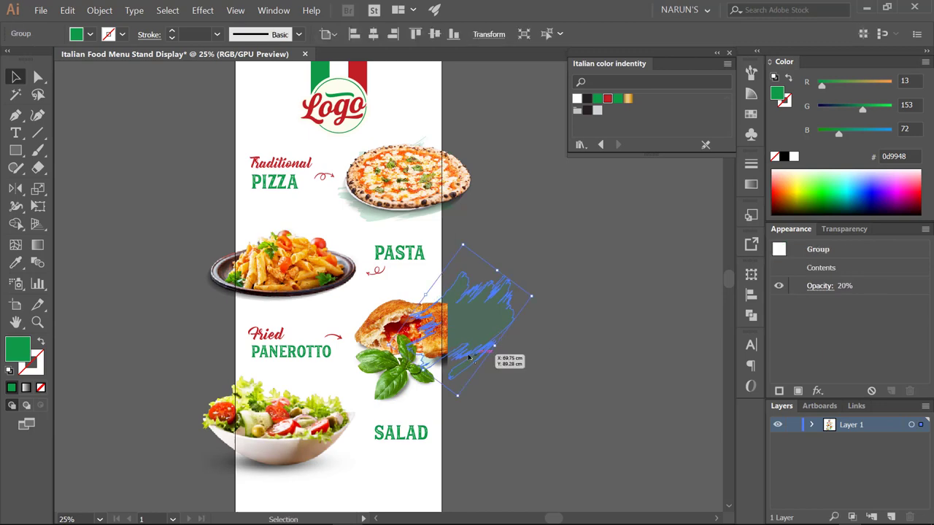
pyautogui.hotkey('ctrl', '=')
pyautogui.hotkey('ctrl', '-')
# - Shift the scribble behind the panerotto and rotate it counter-clockwise
pyautogui.click(575, 365)
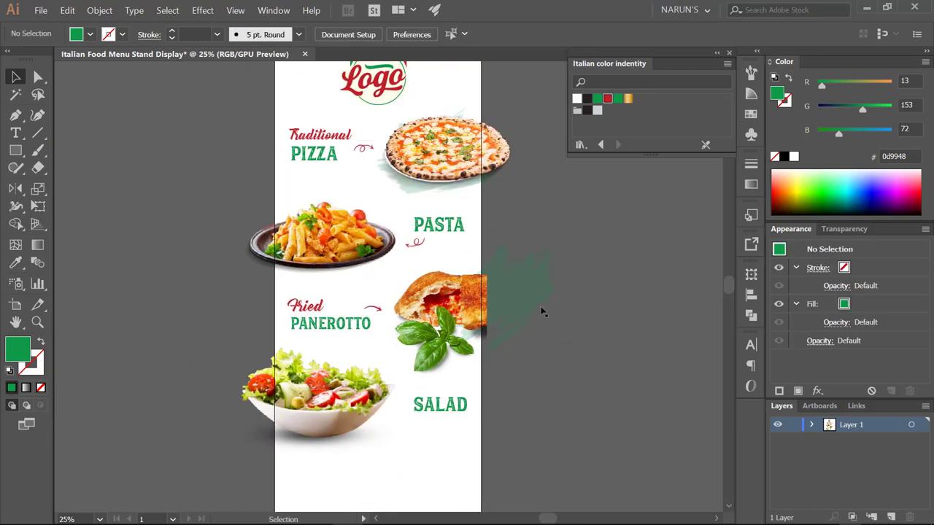
pyautogui.moveTo(532, 316)
pyautogui.mouseDown()
pyautogui.moveTo(529, 326)
pyautogui.moveTo(500, 310)
pyautogui.mouseUp()
pyautogui.click(561, 345)
pyautogui.click(559, 307)
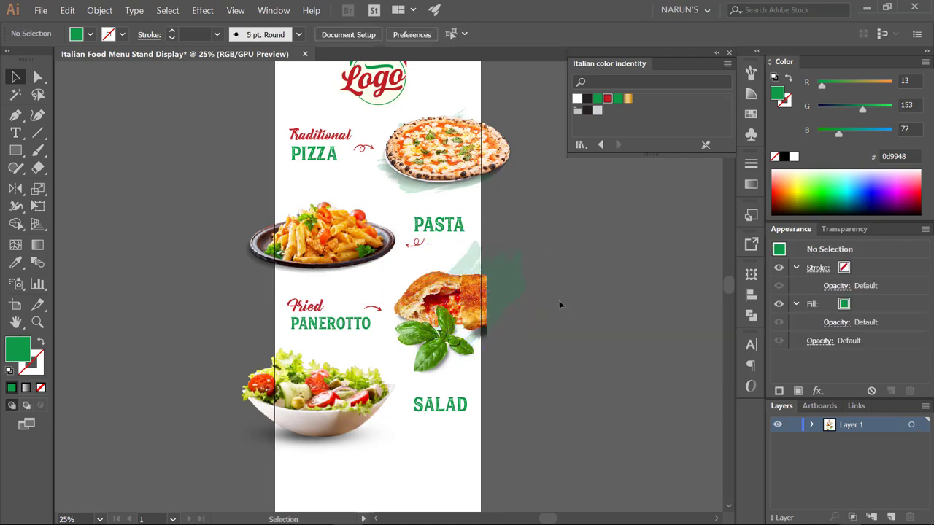
pyautogui.click(523, 292)
pyautogui.moveTo(527, 280)
pyautogui.mouseDown()
pyautogui.moveTo(523, 271)
pyautogui.moveTo(512, 292)
pyautogui.moveTo(551, 292)
pyautogui.mouseUp()
pyautogui.click(605, 344)
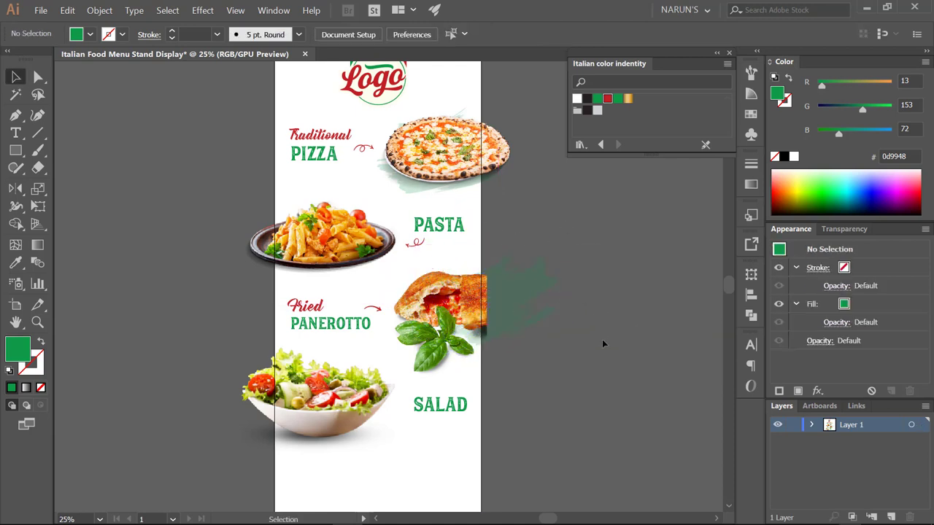
pyautogui.moveTo(604, 343); pyautogui.dragTo(591, 335)
# - Copy the scribble onto the salad bowl, then rotate and scale it around the bowl
pyautogui.moveTo(554, 261)
pyautogui.mouseDown()
pyautogui.moveTo(365, 401)
pyautogui.moveTo(348, 393)
pyautogui.moveTo(344, 375)
pyautogui.mouseUp()
pyautogui.click(573, 375)
pyautogui.click(299, 429)
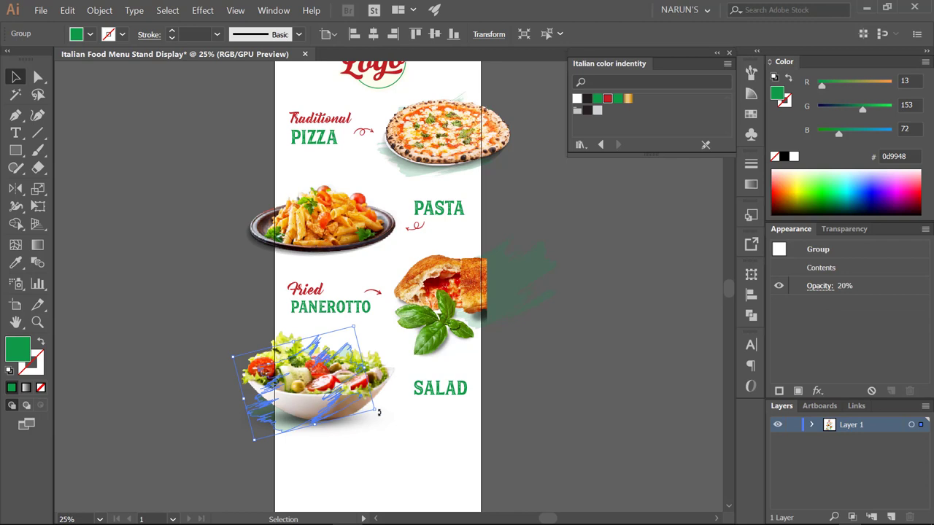
pyautogui.moveTo(380, 411)
pyautogui.mouseDown()
pyautogui.moveTo(400, 425)
pyautogui.moveTo(313, 430)
pyautogui.mouseUp()
pyautogui.click(532, 408)
pyautogui.scroll(2, 535, 380)
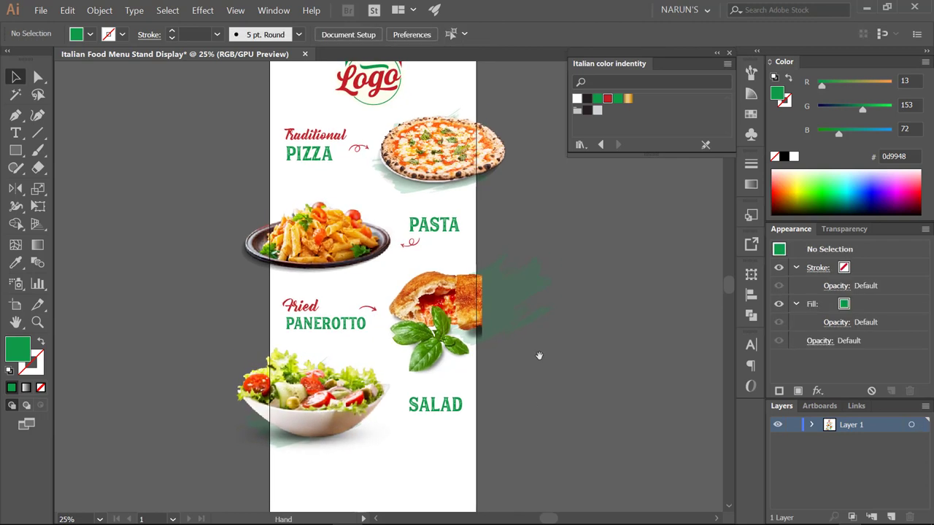
pyautogui.scroll(1, 540, 372)
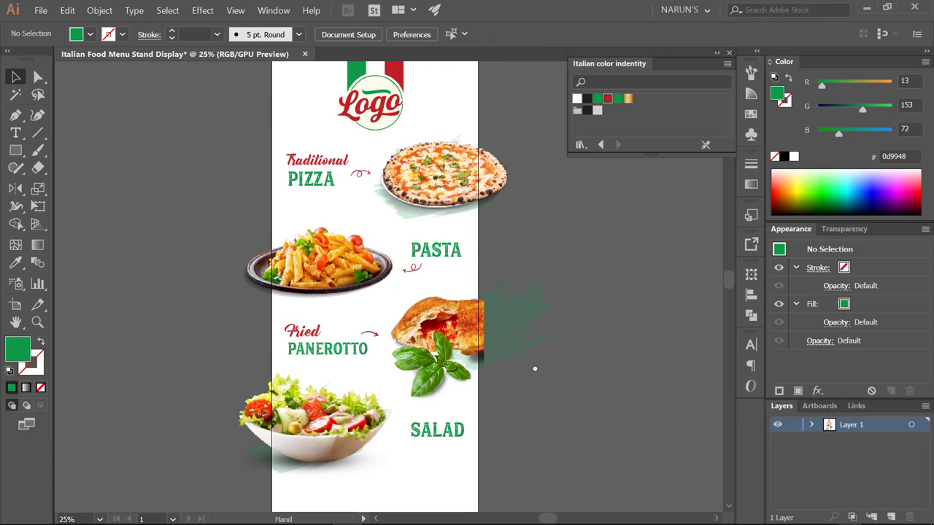
# - Lower the SALAD heading slightly
pyautogui.scroll(1, 538, 372)
pyautogui.moveTo(451, 446); pyautogui.dragTo(452, 458)
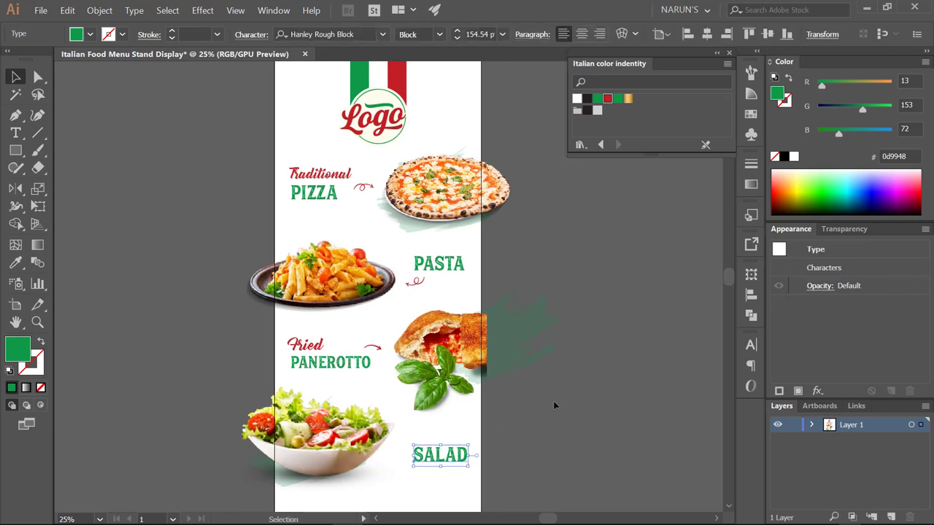
pyautogui.click(553, 401)
# - Copy the red squiggle from under PASTA to the left of SALAD and rotate it
pyautogui.moveTo(421, 285)
pyautogui.mouseDown()
pyautogui.moveTo(500, 427)
pyautogui.moveTo(396, 463)
pyautogui.moveTo(411, 468)
pyautogui.moveTo(406, 475)
pyautogui.mouseUp()
pyautogui.click(531, 461)
pyautogui.click(451, 466)
pyautogui.click(511, 451)
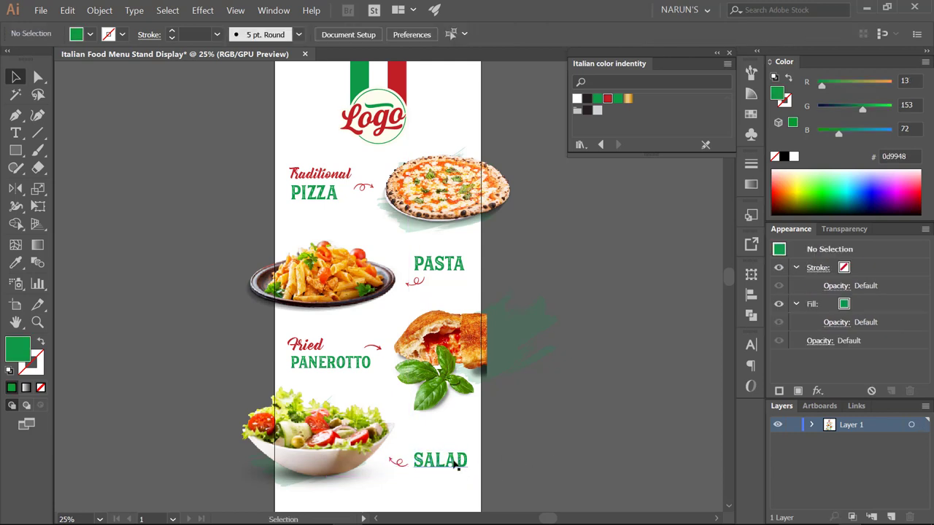
pyautogui.click(460, 457)
pyautogui.click(527, 427)
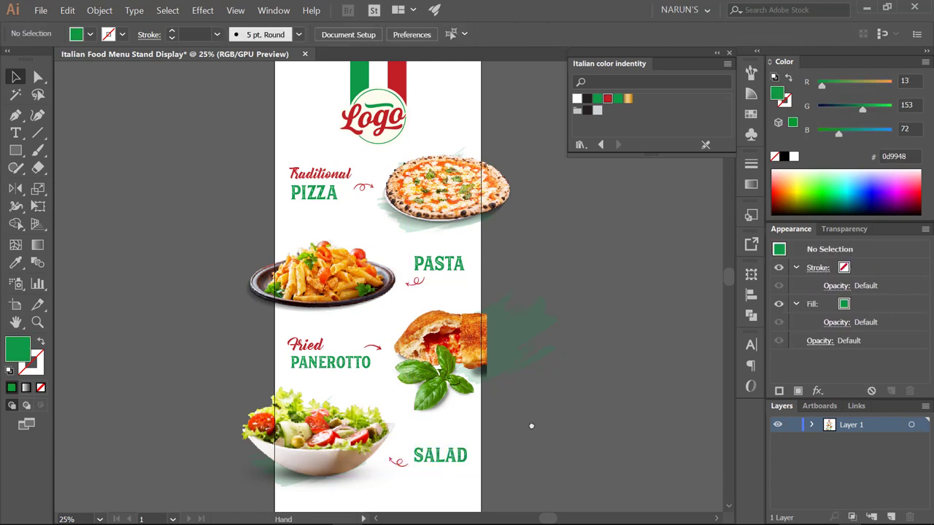
pyautogui.click(403, 460)
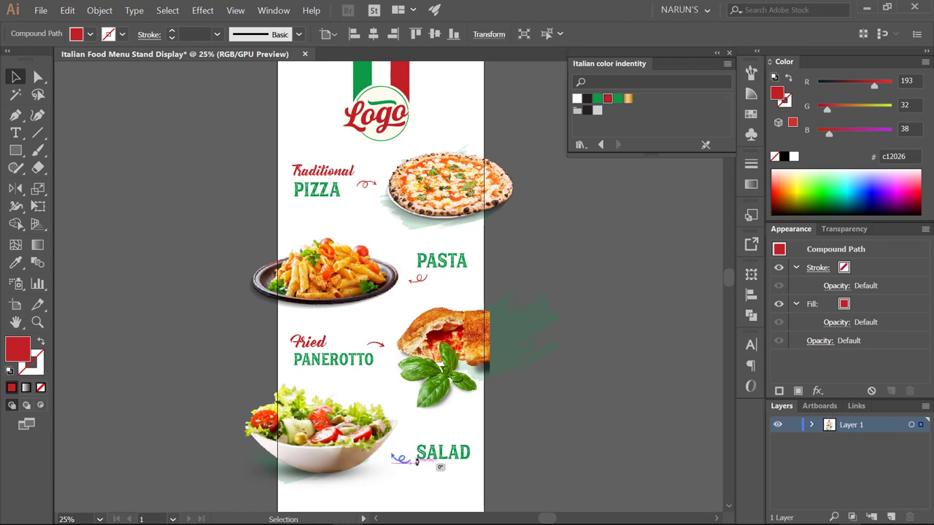
pyautogui.moveTo(416, 461); pyautogui.dragTo(418, 460)
pyautogui.click(566, 437)
pyautogui.moveTo(563, 434)
pyautogui.mouseDown()
pyautogui.moveTo(549, 429)
pyautogui.moveTo(549, 390)
pyautogui.mouseUp()
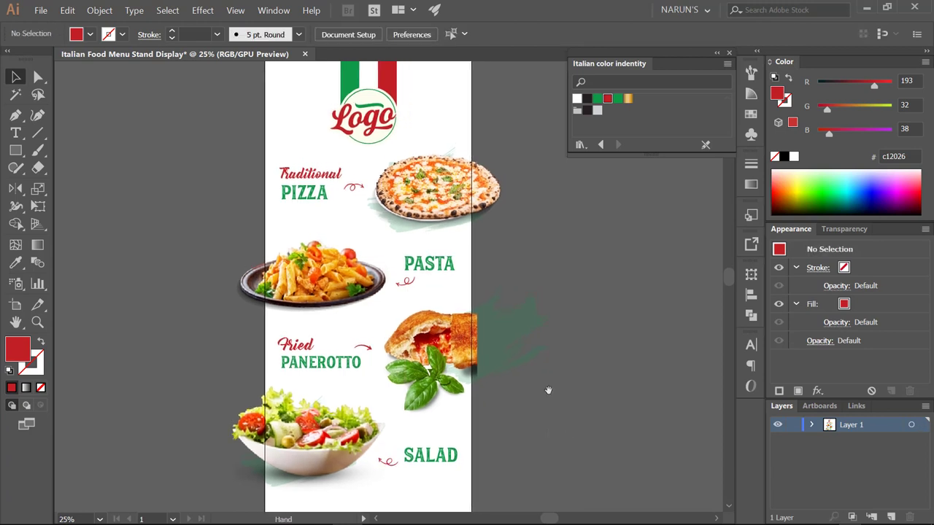
# - Copy the brush-stroke splash onto the pasta plate, rotate it nearer upright and stretch its bottom
pyautogui.moveTo(543, 325)
pyautogui.mouseDown()
pyautogui.moveTo(384, 297)
pyautogui.moveTo(373, 329)
pyautogui.mouseUp()
pyautogui.moveTo(376, 247); pyautogui.dragTo(382, 238)
pyautogui.moveTo(311, 326); pyautogui.dragTo(310, 315)
pyautogui.click(600, 299)
pyautogui.moveTo(601, 299); pyautogui.dragTo(593, 299)
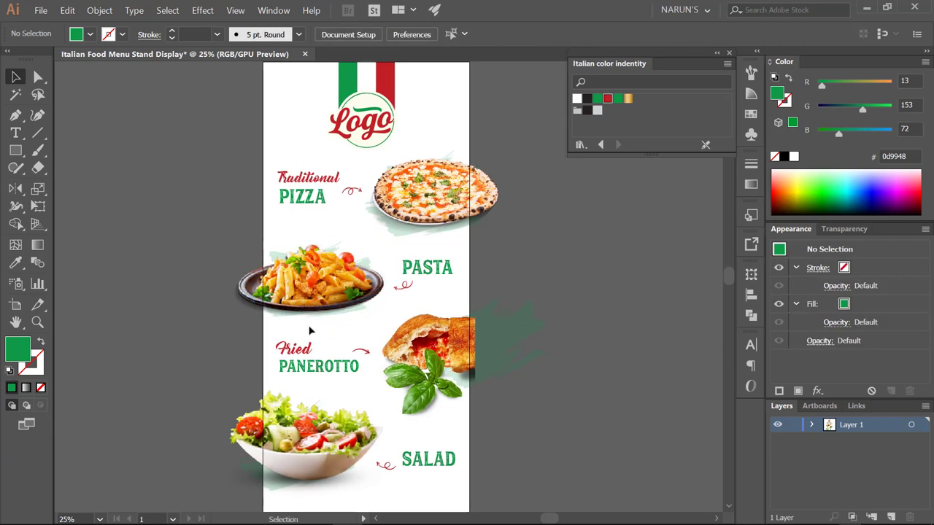
# - Widen the pasta splash toward the left and refine it with Free Transform (E)
pyautogui.click(277, 318)
pyautogui.moveTo(241, 276); pyautogui.dragTo(229, 279)
pyautogui.press('e')
pyautogui.press('v')
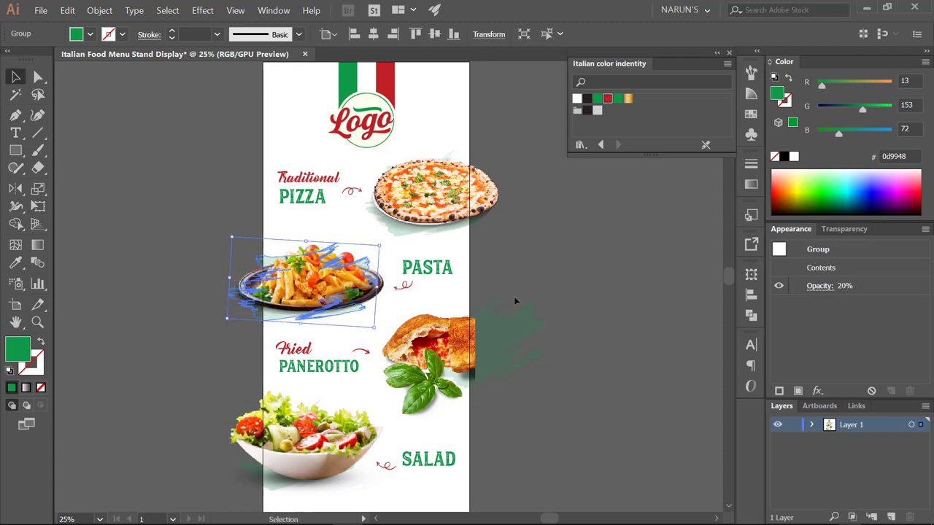
pyautogui.click(514, 297)
pyautogui.moveTo(551, 266); pyautogui.dragTo(554, 283)
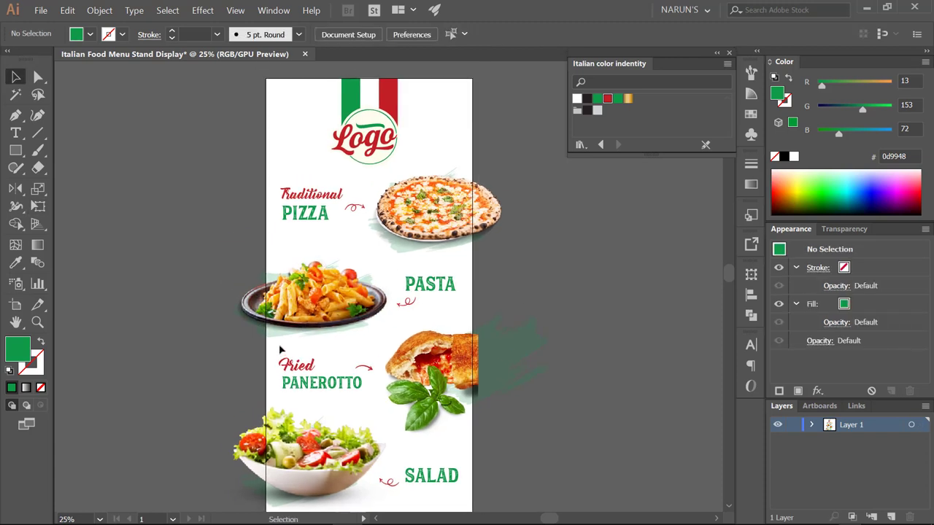
pyautogui.click(277, 317)
pyautogui.press('e')
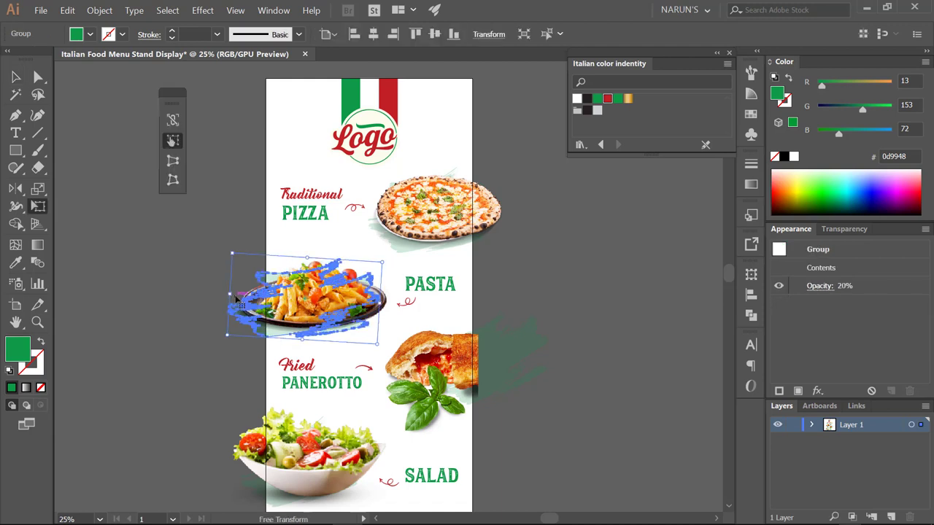
pyautogui.press('v')
pyautogui.click(510, 286)
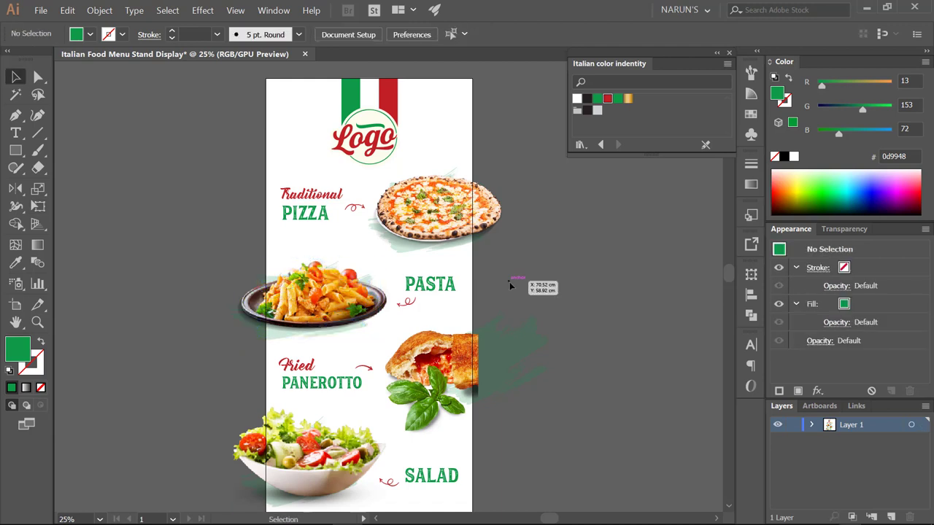
pyautogui.scroll(-3, 515, 246)
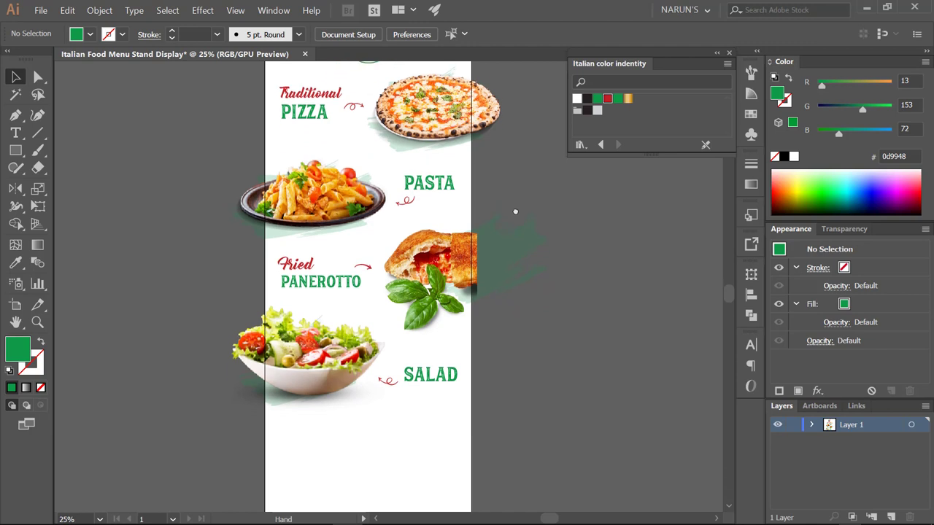
pyautogui.scroll(3, 512, 255)
pyautogui.scroll(2, 513, 261)
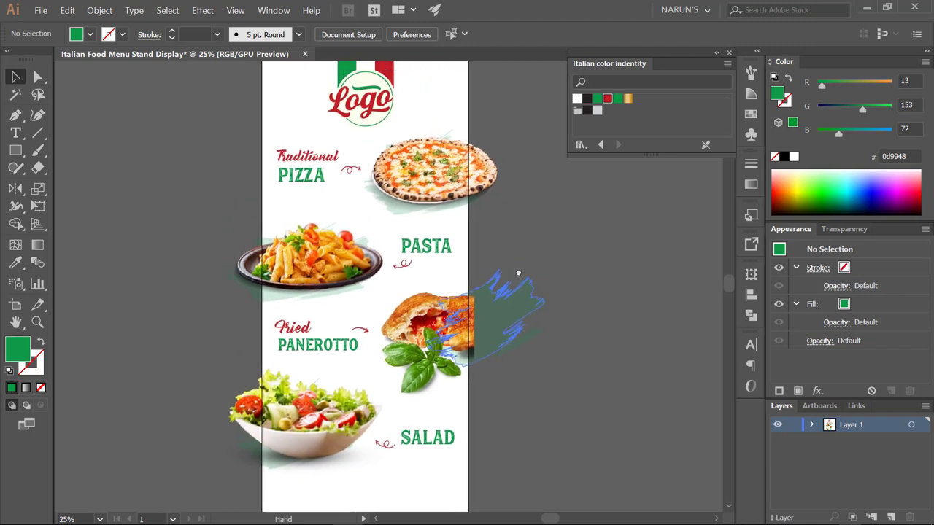
pyautogui.click(41, 11)
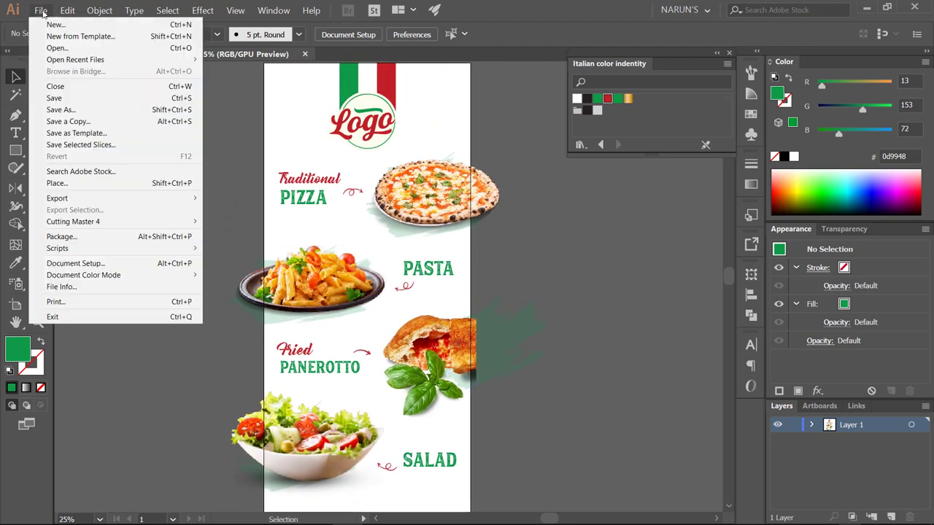
# - Place the cherry tomato, scallion, red pepper, garlic and leaf images via File > Place
pyautogui.click(58, 180)
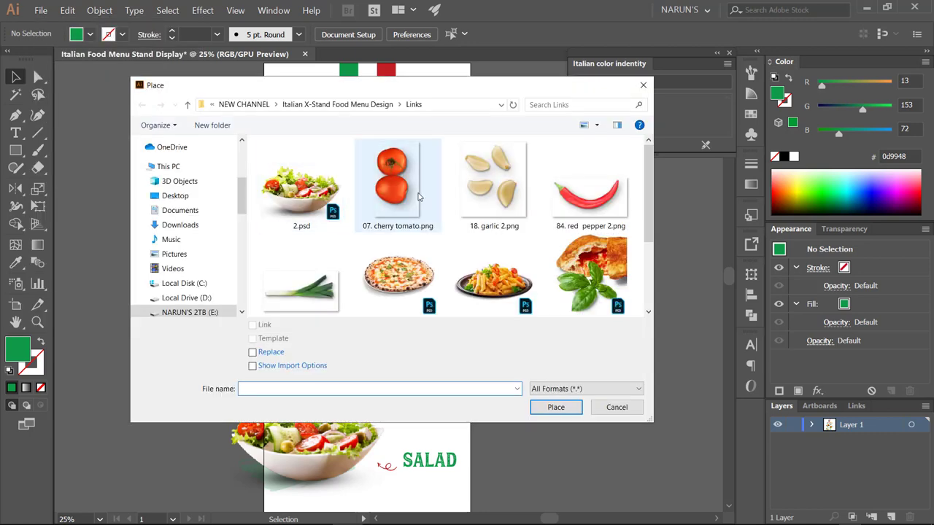
pyautogui.click(397, 179)
pyautogui.keyDown('ctrl'); pyautogui.click(301, 289); pyautogui.keyUp('ctrl')
pyautogui.keyDown('ctrl'); pyautogui.click(589, 211); pyautogui.keyUp('ctrl')
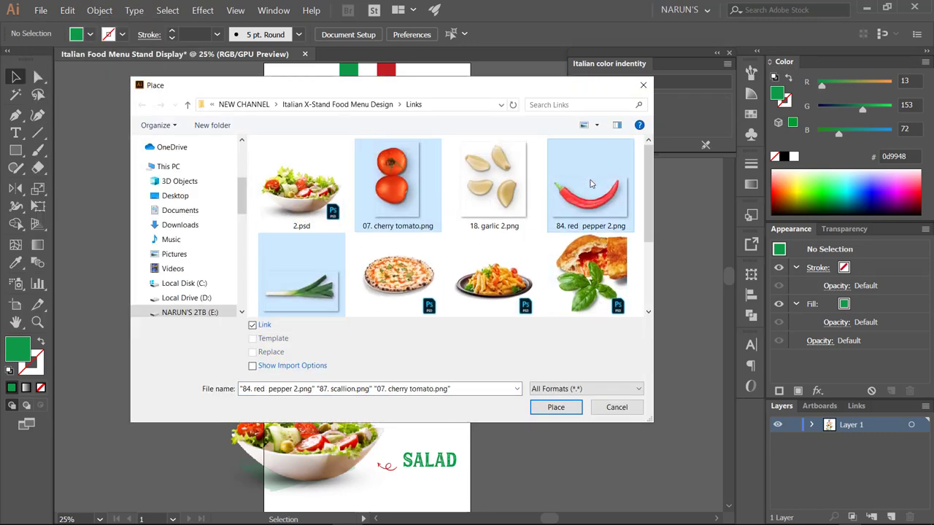
pyautogui.keyDown('ctrl'); pyautogui.click(488, 192); pyautogui.keyUp('ctrl')
pyautogui.scroll(-2, 484, 203)
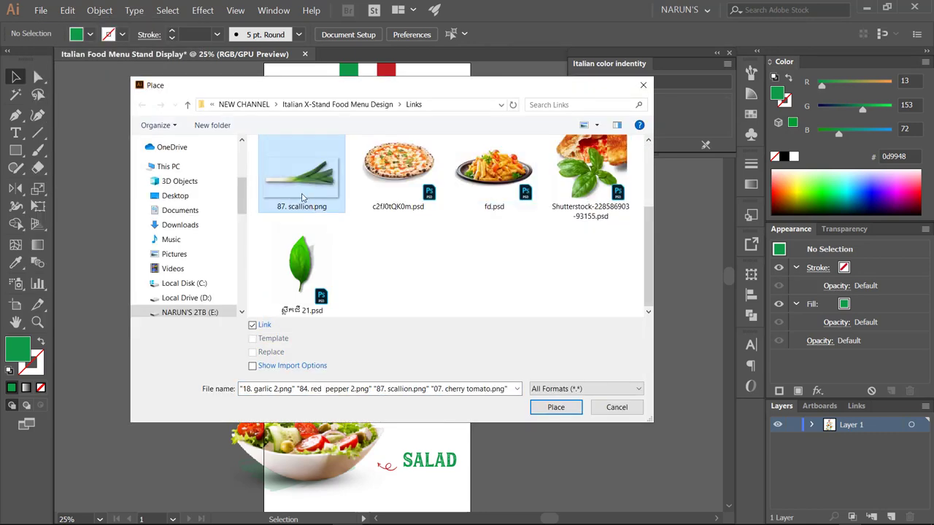
pyautogui.keyDown('ctrl'); pyautogui.click(310, 263); pyautogui.keyUp('ctrl')
pyautogui.scroll(2, 392, 257)
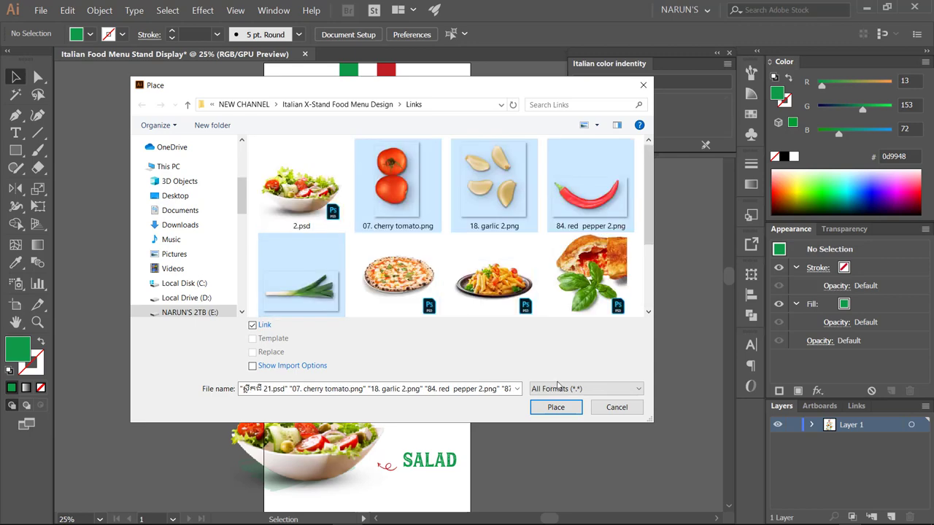
pyautogui.click(556, 408)
# - Drop the cherry tomatoes, then shrink, rotate and move them beside the pasta plate
pyautogui.click(161, 256)
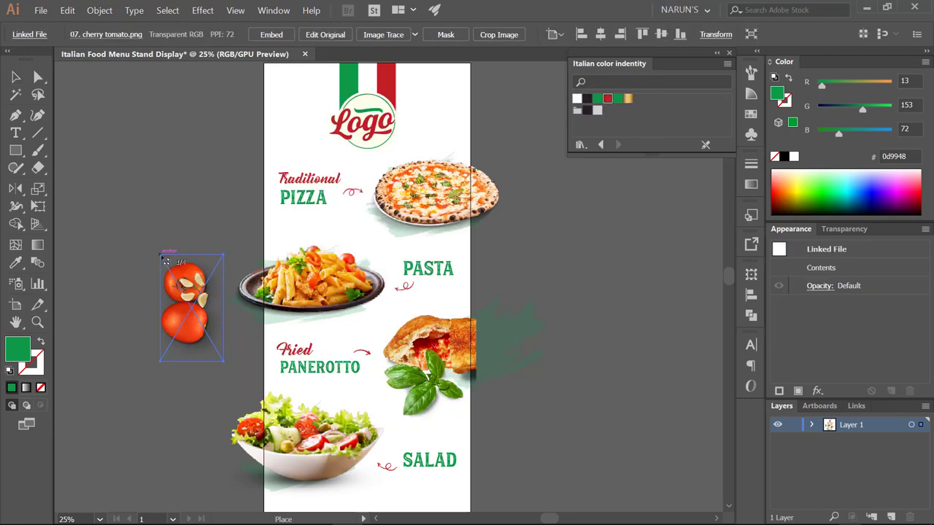
pyautogui.moveTo(191, 307); pyautogui.dragTo(218, 235)
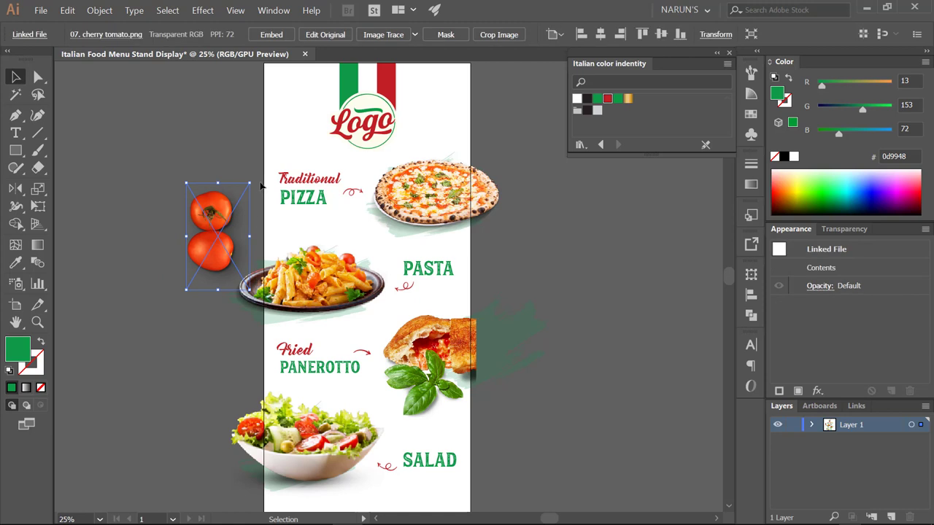
pyautogui.moveTo(253, 181); pyautogui.dragTo(237, 222)
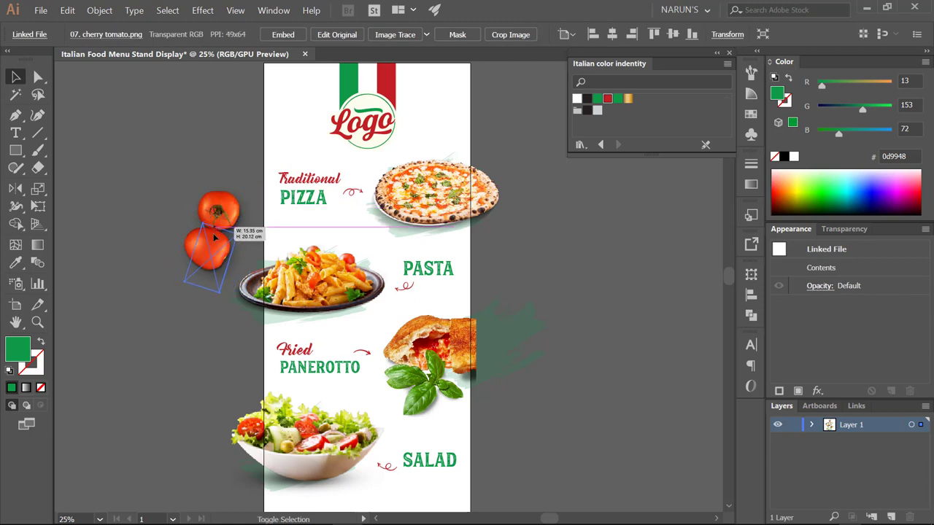
pyautogui.moveTo(211, 253); pyautogui.dragTo(262, 229)
pyautogui.click(173, 225)
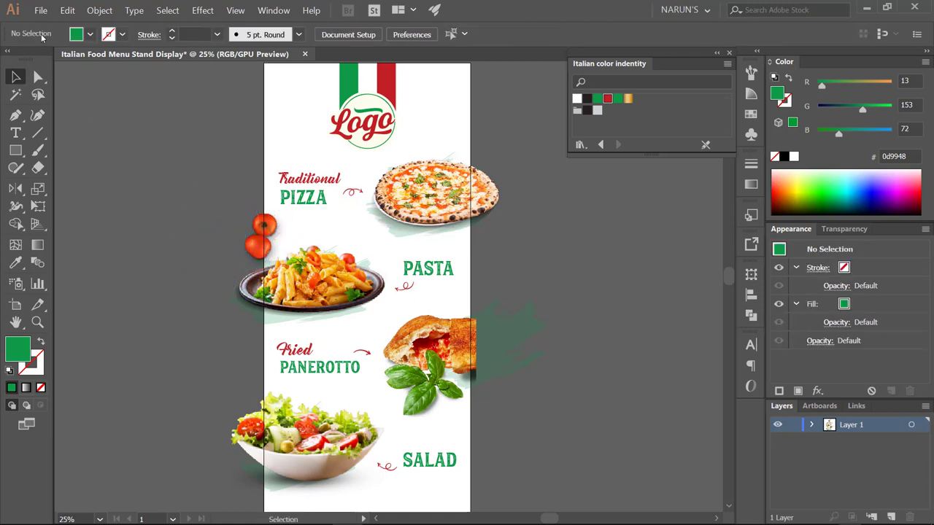
# - Drop the red pepper image and shrink it to a small chilli
pyautogui.click(40, 10)
pyautogui.click(58, 184)
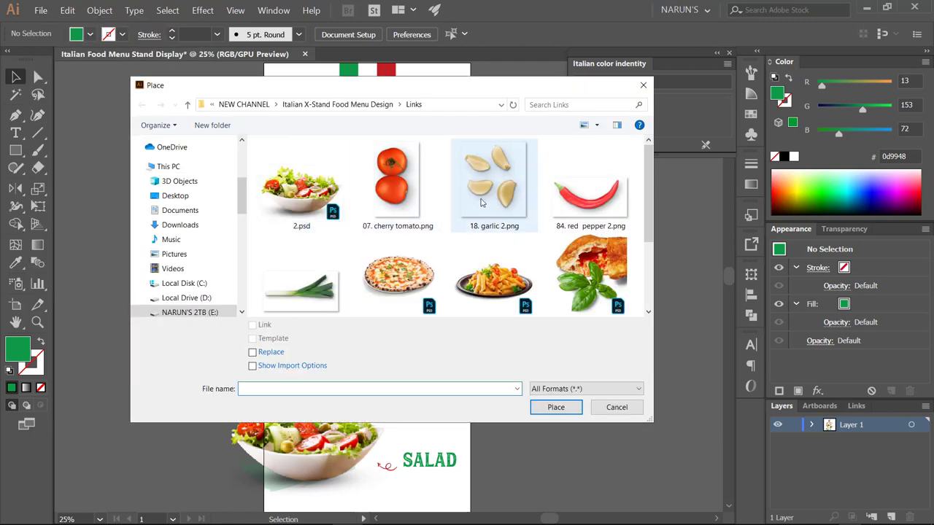
pyautogui.press('Escape')
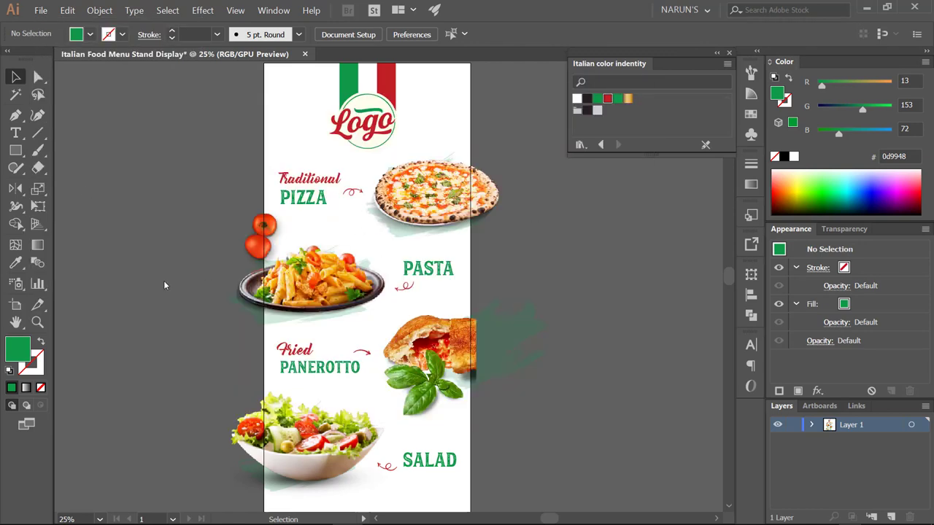
pyautogui.click(164, 285)
pyautogui.scroll(2, 164, 285)
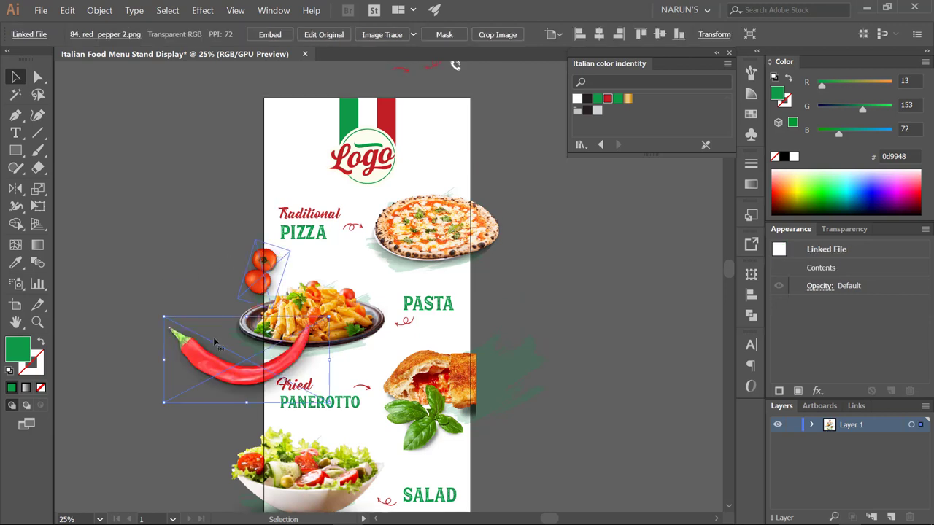
pyautogui.moveTo(236, 332); pyautogui.dragTo(357, 230)
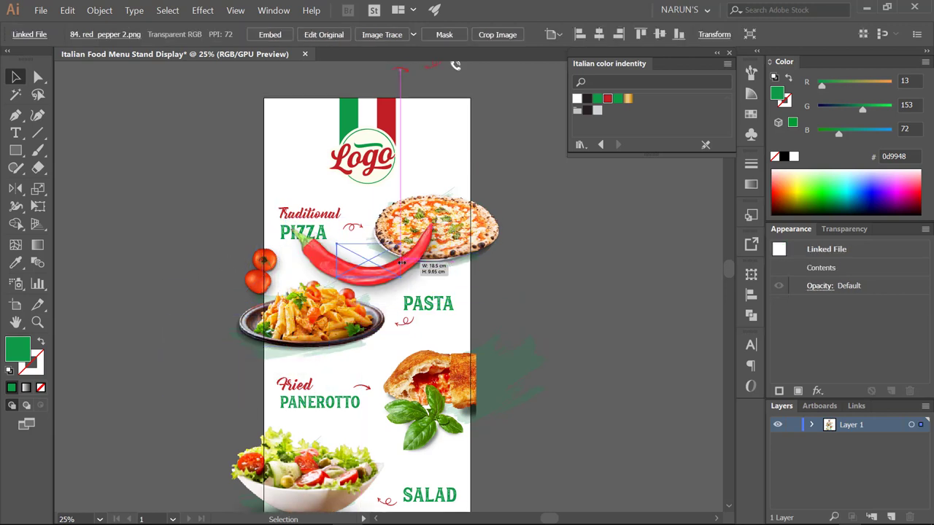
pyautogui.moveTo(454, 260); pyautogui.dragTo(400, 285)
pyautogui.click(332, 289)
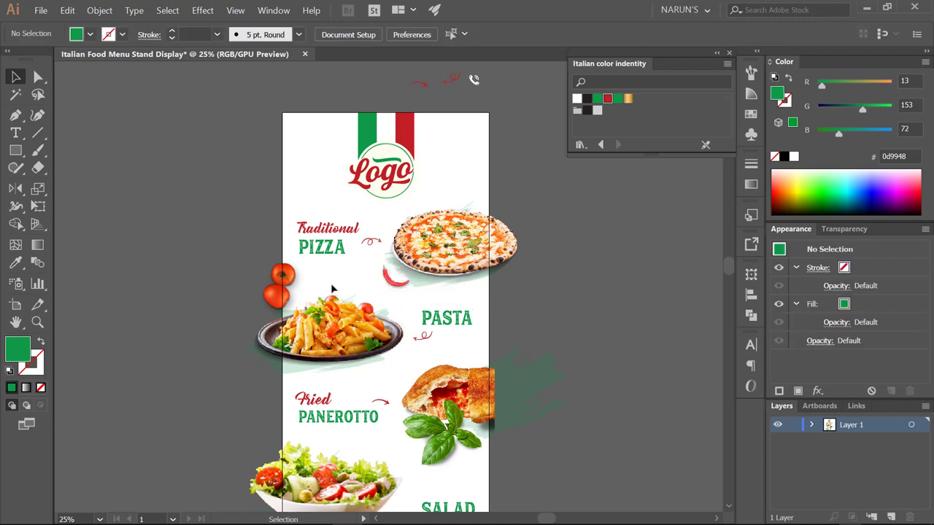
# - Rotate and resize the cherry tomatoes
pyautogui.click(284, 281)
pyautogui.moveTo(321, 274); pyautogui.dragTo(344, 263)
pyautogui.click(347, 276)
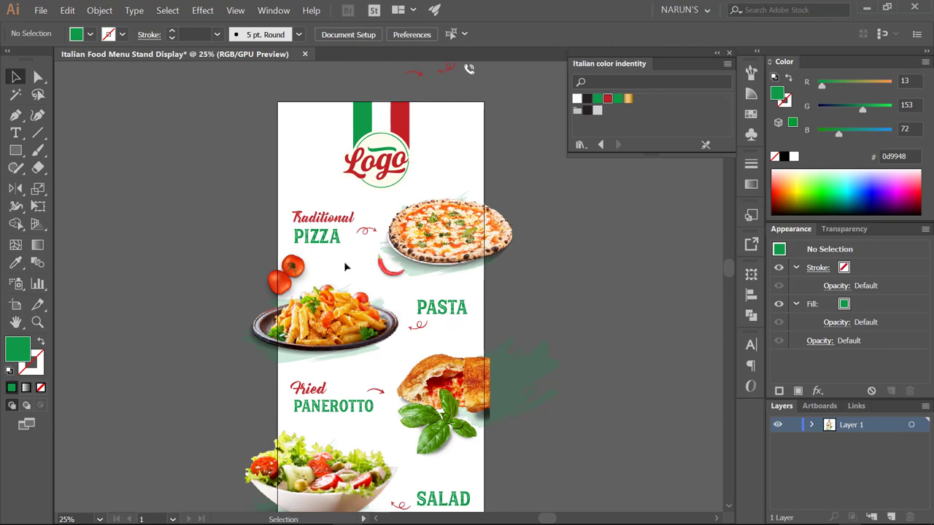
pyautogui.click(292, 270)
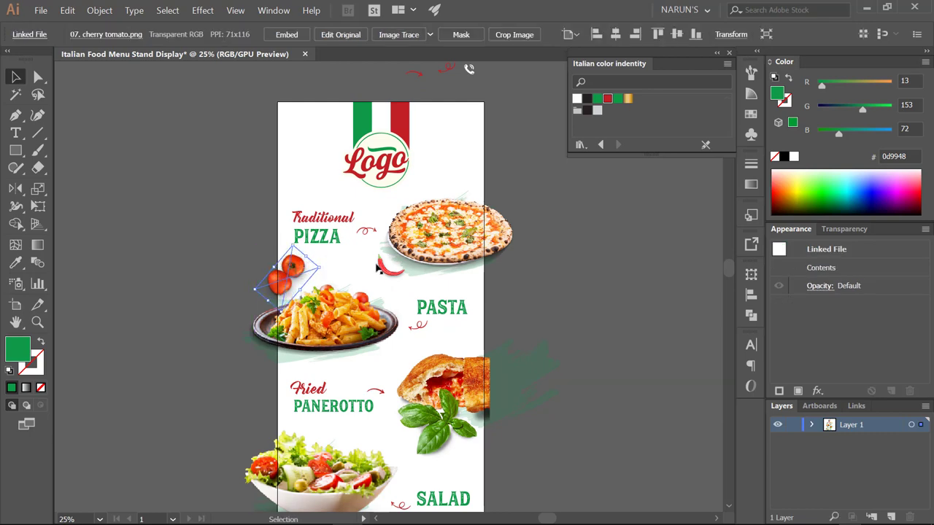
# - Place the scallion image on the artboard near the PASTA heading
pyautogui.click(41, 11)
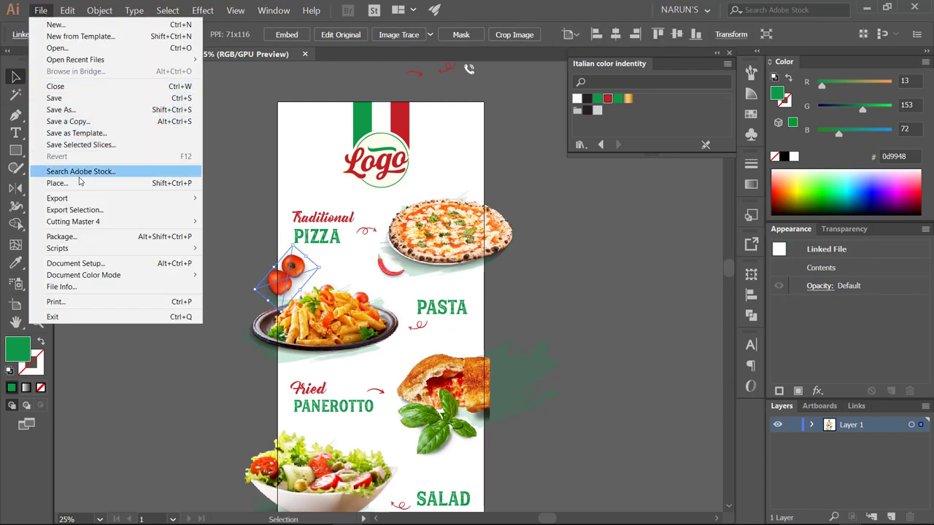
pyautogui.click(51, 181)
pyautogui.doubleClick(301, 291)
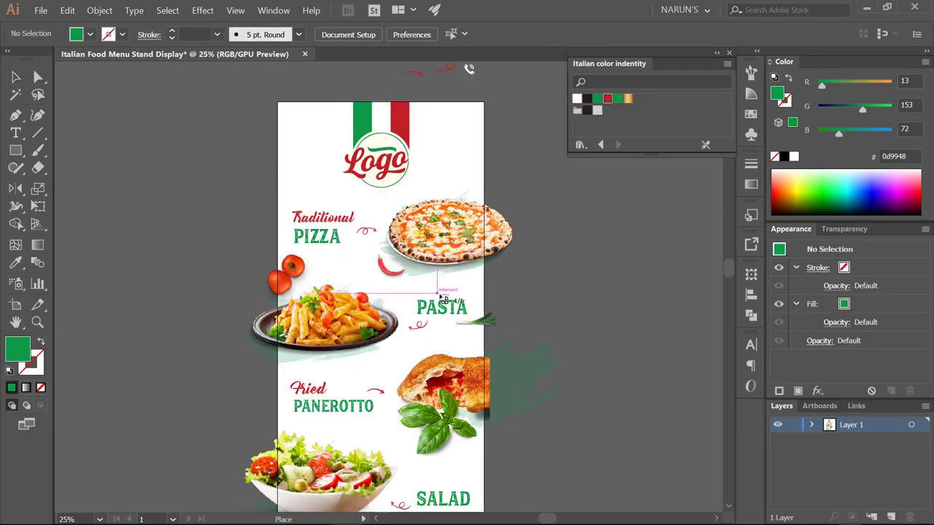
pyautogui.click(441, 272)
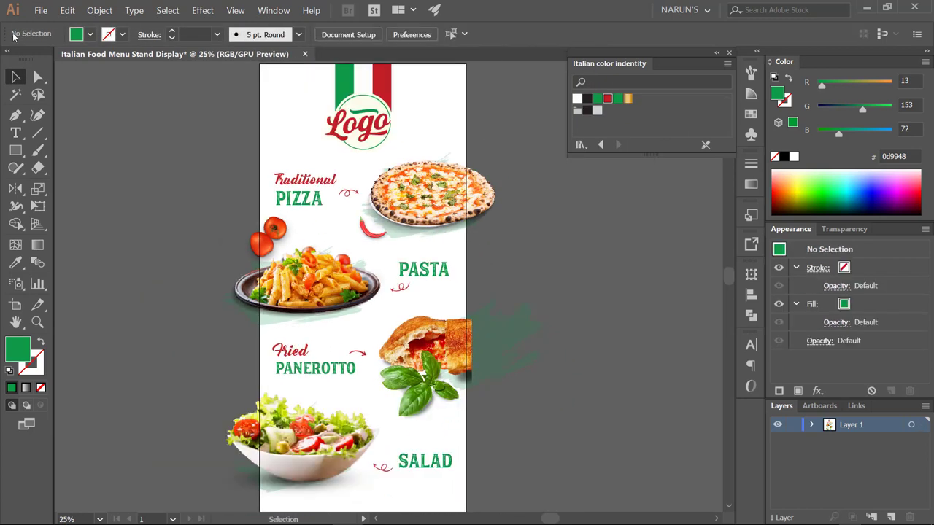
# - Place the scallion image again, shrink it and mirror it horizontally
pyautogui.click(41, 10)
pyautogui.click(73, 171)
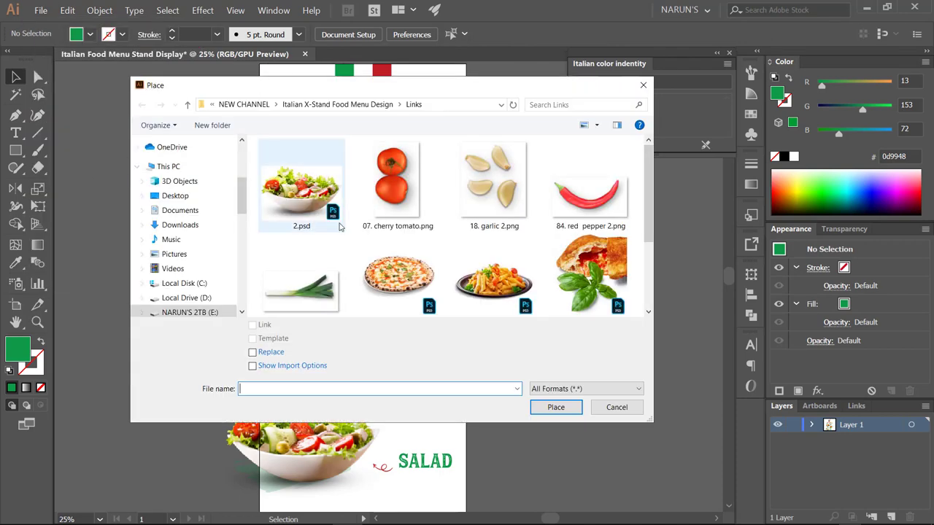
pyautogui.scroll(-1, 339, 227)
pyautogui.doubleClick(321, 271)
pyautogui.click(497, 271)
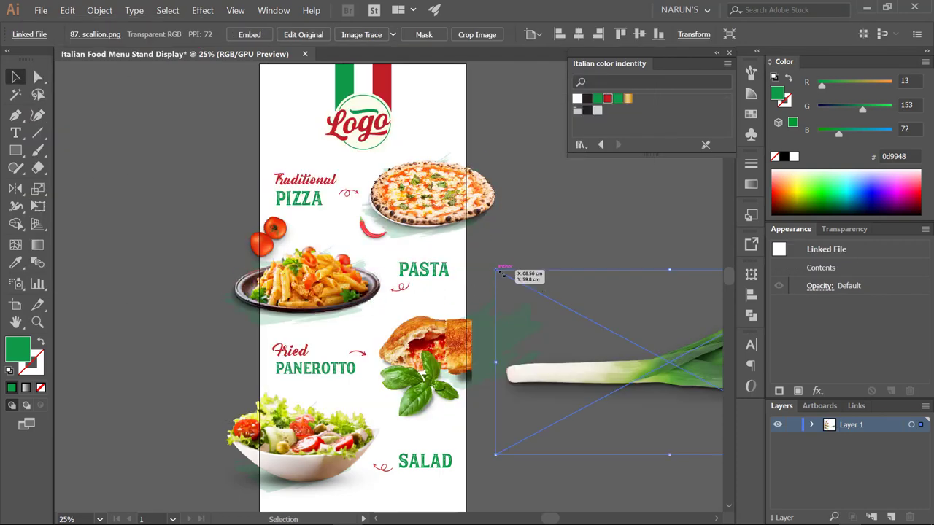
pyautogui.hotkey('ctrl', '-')
pyautogui.moveTo(632, 331); pyautogui.dragTo(406, 194)
pyautogui.press('o')
pyautogui.hotkey('ctrl', '+')
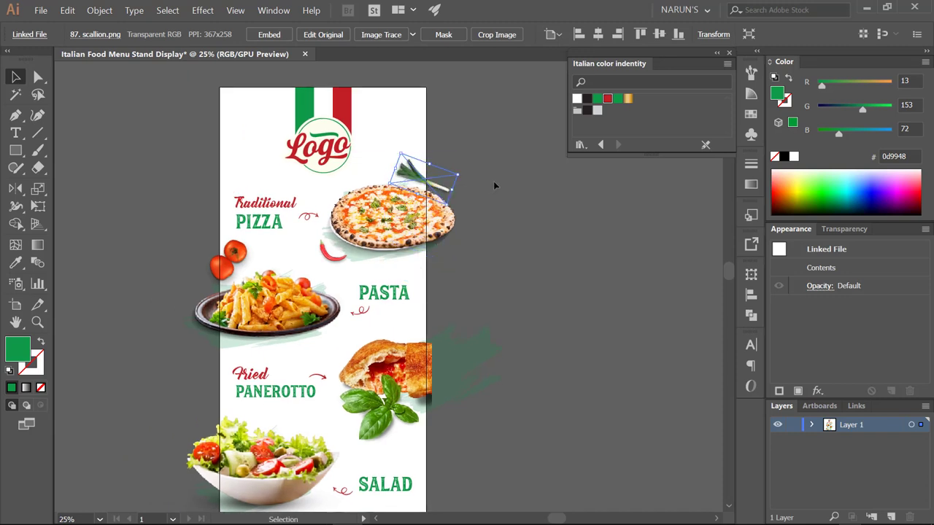
# - Move the scallion up beside the tomatoes, mirror it again and rotate it further
pyautogui.click(494, 185)
pyautogui.moveTo(494, 186); pyautogui.dragTo(241, 253)
pyautogui.press('v')
pyautogui.scroll(2, 330, 262)
pyautogui.press('o')
pyautogui.press('v')
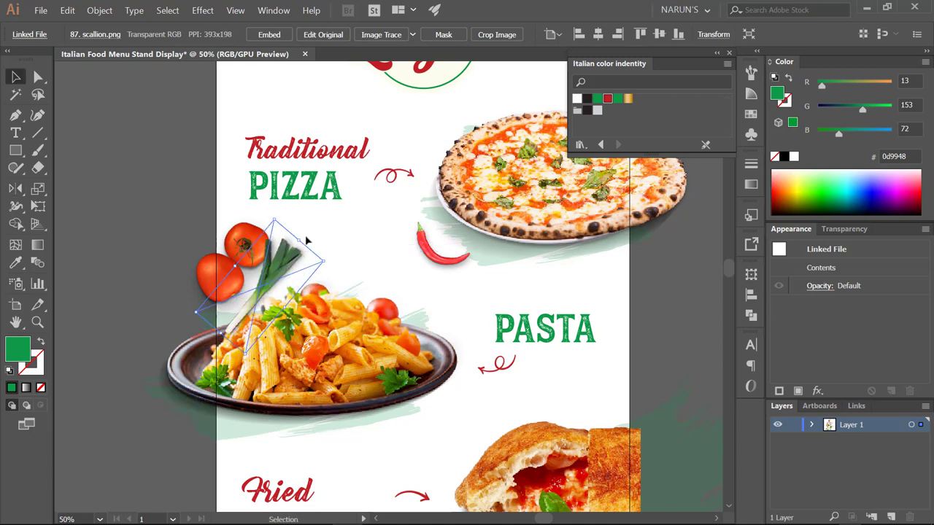
pyautogui.moveTo(307, 248); pyautogui.dragTo(319, 259)
# - Shrink the cherry tomatoes slightly so they sit in front of the scallion
pyautogui.keyDown('ctrl'); pyautogui.keyDown('shift'); pyautogui.click(262, 235); pyautogui.keyUp('shift'); pyautogui.keyUp('ctrl')
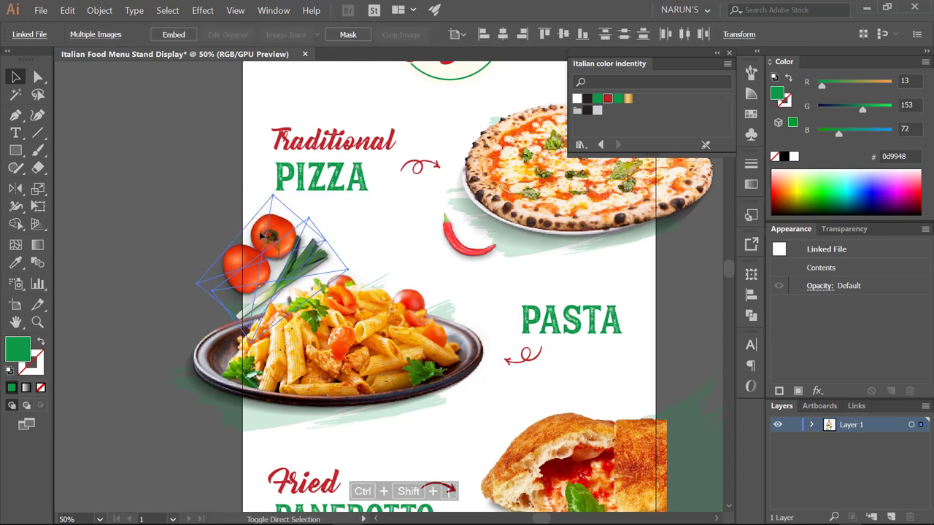
pyautogui.hotkey('ctrl', 'shift', 'a')
pyautogui.keyDown('ctrl'); pyautogui.keyDown('shift'); pyautogui.click(299, 219); pyautogui.keyUp('shift'); pyautogui.keyUp('ctrl')
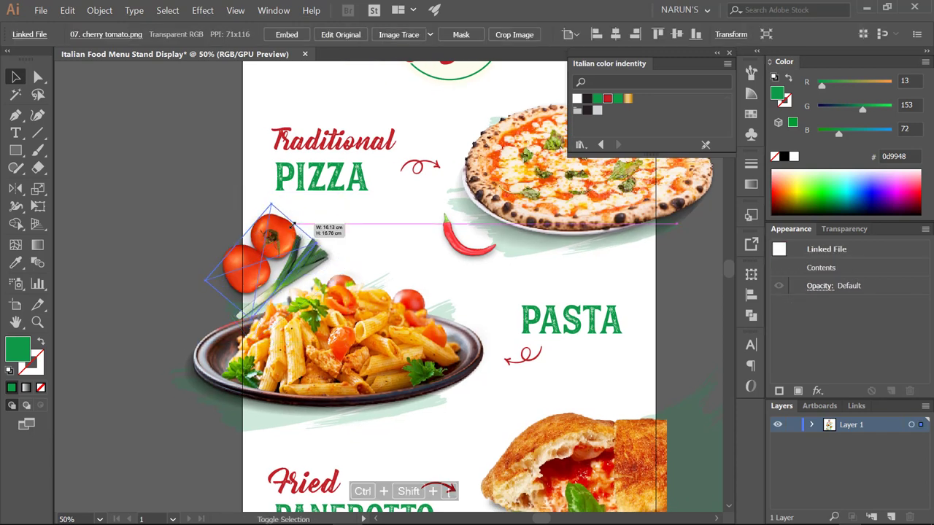
pyautogui.moveTo(294, 224); pyautogui.dragTo(270, 249)
pyautogui.click(270, 252)
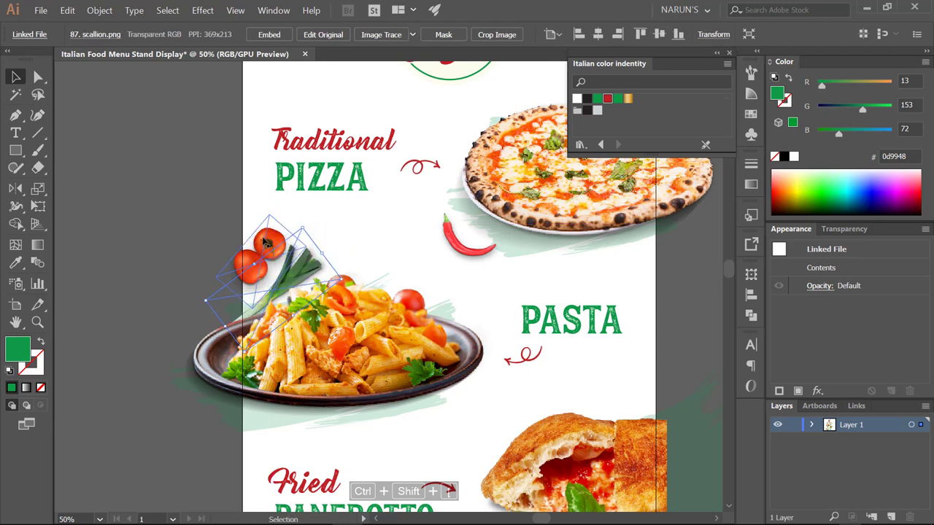
pyautogui.keyDown('ctrl'); pyautogui.keyDown('shift'); pyautogui.click(267, 243); pyautogui.keyUp('shift'); pyautogui.keyUp('ctrl')
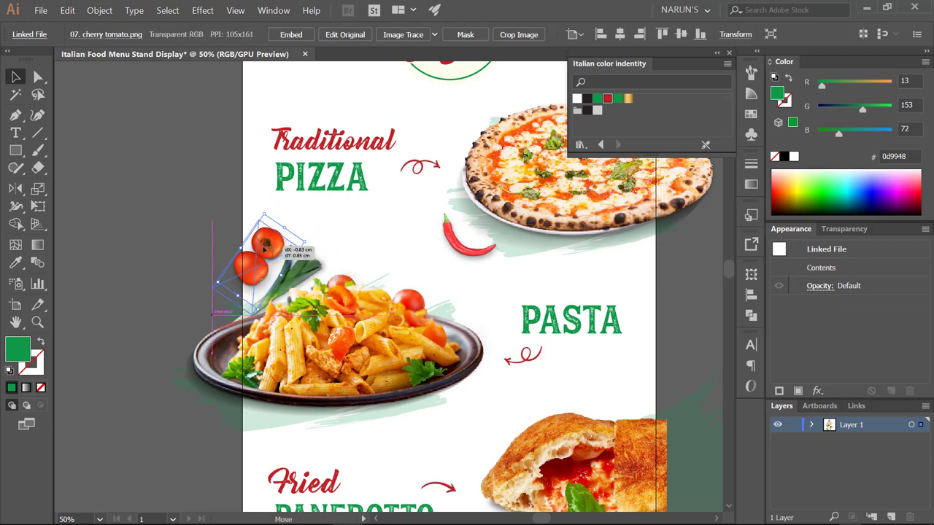
pyautogui.moveTo(235, 267); pyautogui.dragTo(257, 233)
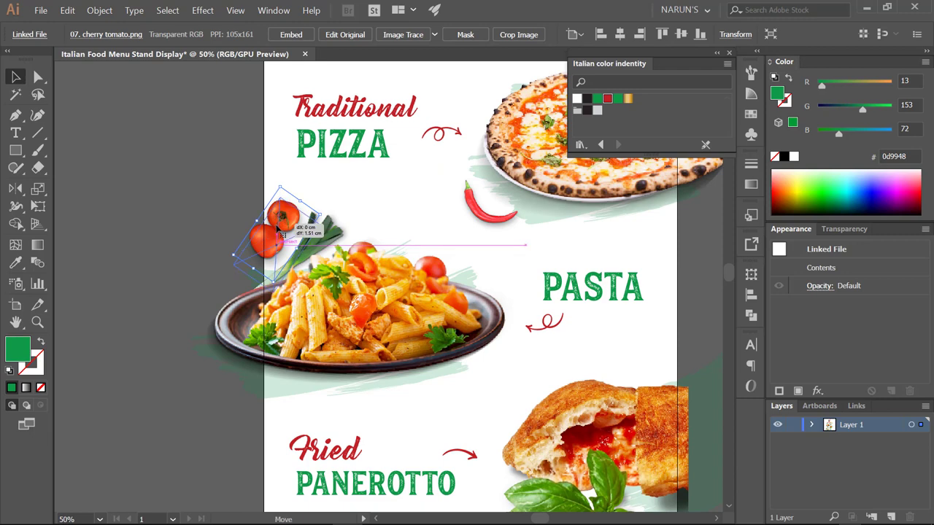
pyautogui.click(224, 241)
pyautogui.moveTo(211, 262); pyautogui.dragTo(222, 276)
pyautogui.scroll(2, 321, 201)
pyautogui.click(349, 182)
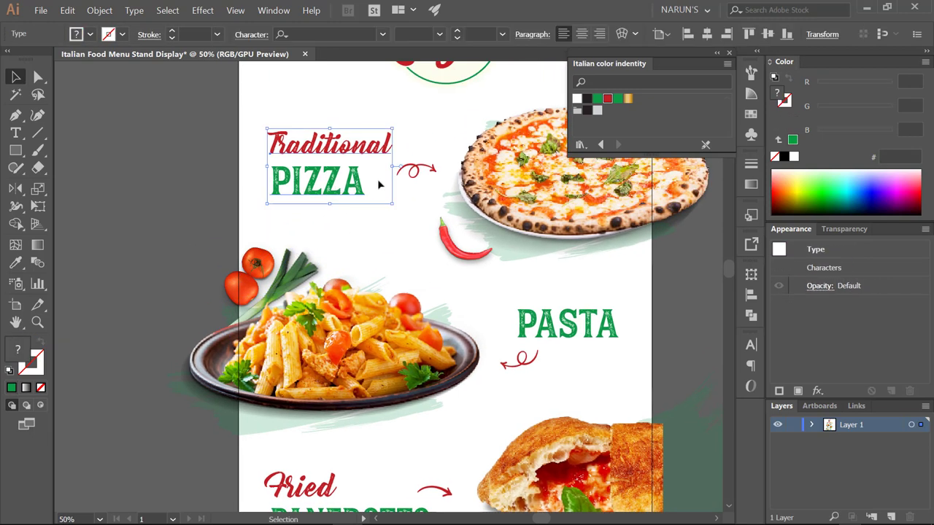
# - Nudge the Traditional PIZZA heading slightly down
pyautogui.moveTo(349, 182); pyautogui.dragTo(348, 188)
pyautogui.scroll(-1, 348, 187)
pyautogui.scroll(2, 477, 157)
pyautogui.click(400, 169)
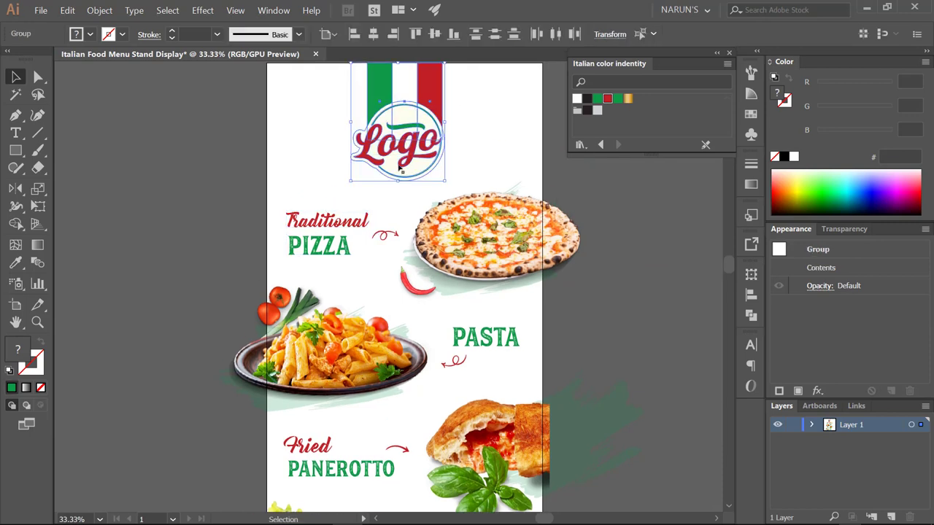
pyautogui.moveTo(547, 295); pyautogui.dragTo(516, 243)
pyautogui.moveTo(307, 202); pyautogui.dragTo(316, 209)
pyautogui.click(317, 208)
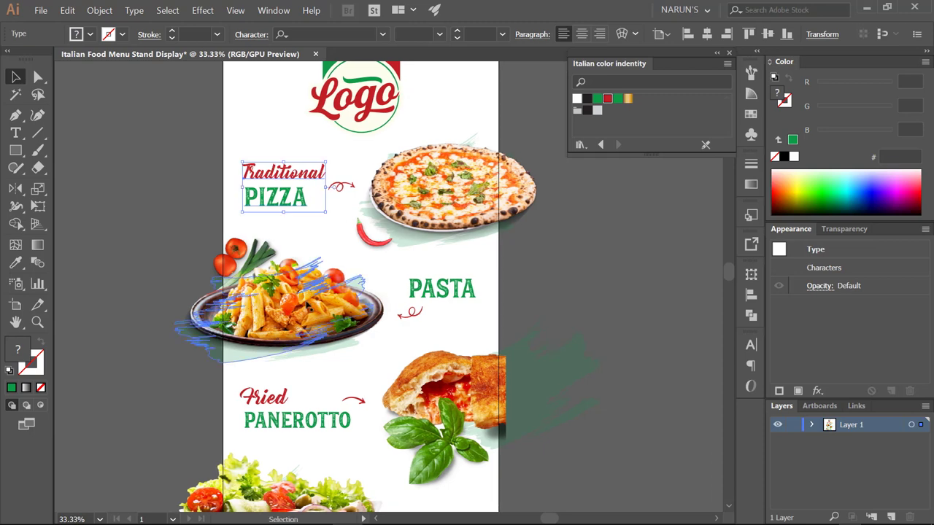
# - Test-enlarge the pasta plate group, then undo the changes with Ctrl+Z
pyautogui.click(316, 334)
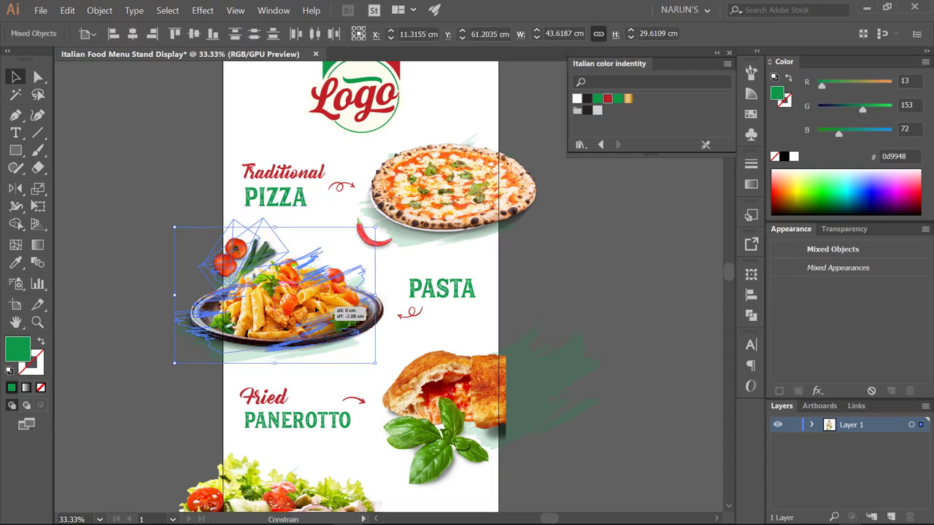
pyautogui.moveTo(378, 356); pyautogui.dragTo(380, 357)
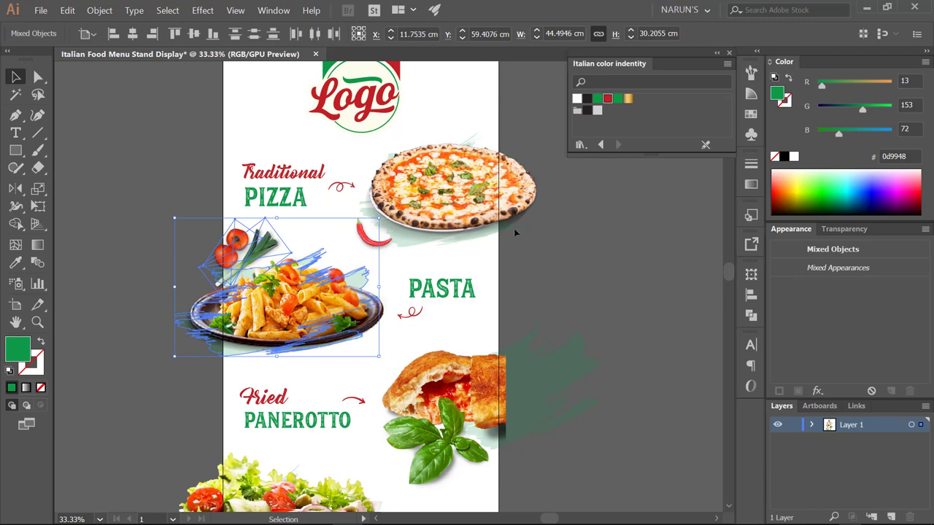
pyautogui.click(385, 191)
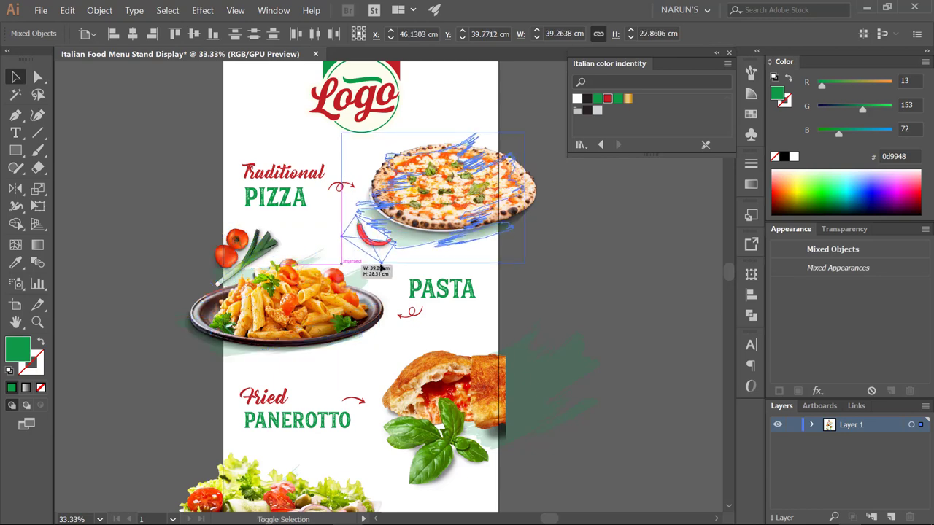
pyautogui.click(483, 285)
pyautogui.scroll(-1, 483, 284)
pyautogui.click(225, 243)
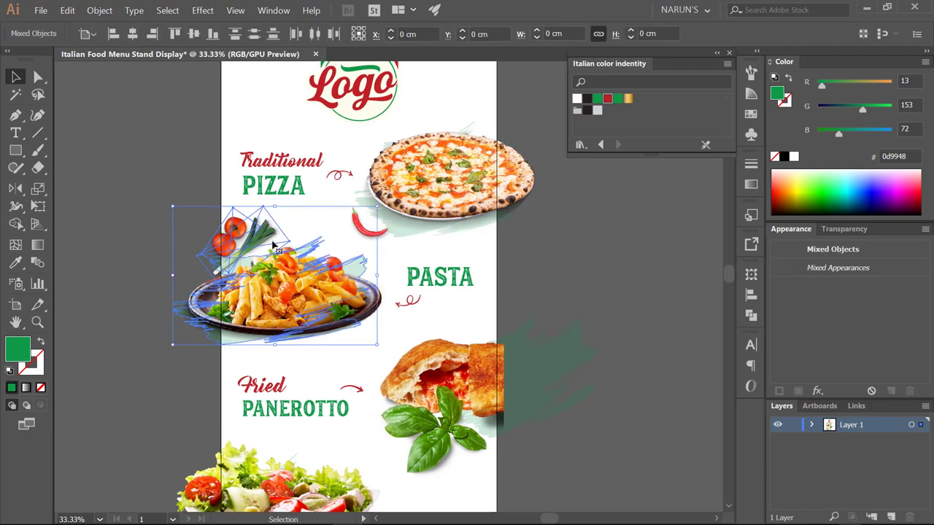
pyautogui.hotkey('ctrl', 'z')
pyautogui.hotkey('ctrl', 'z')
pyautogui.hotkey('ctrl', 'z')
pyautogui.hotkey('ctrl', 'z')
pyautogui.hotkey('ctrl', 'z')
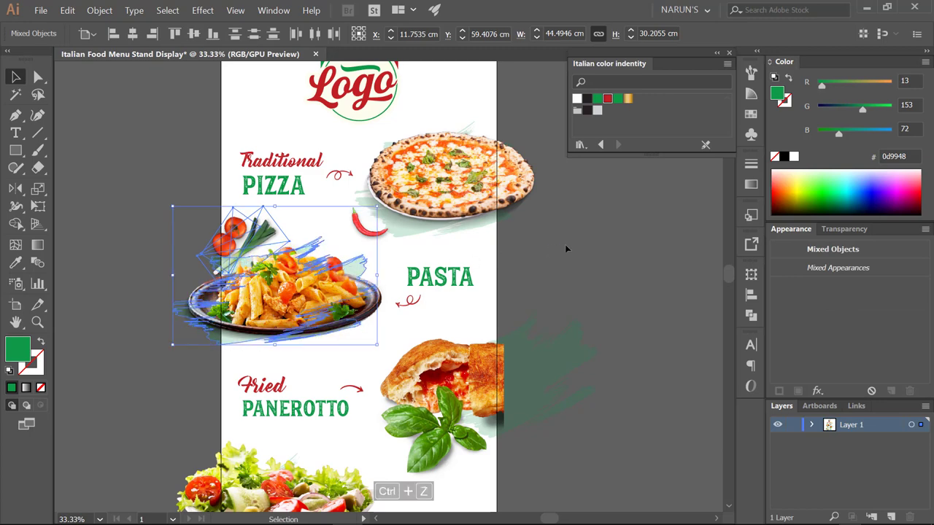
pyautogui.hotkey('ctrl', 'z')
pyautogui.hotkey('ctrl', 'z')
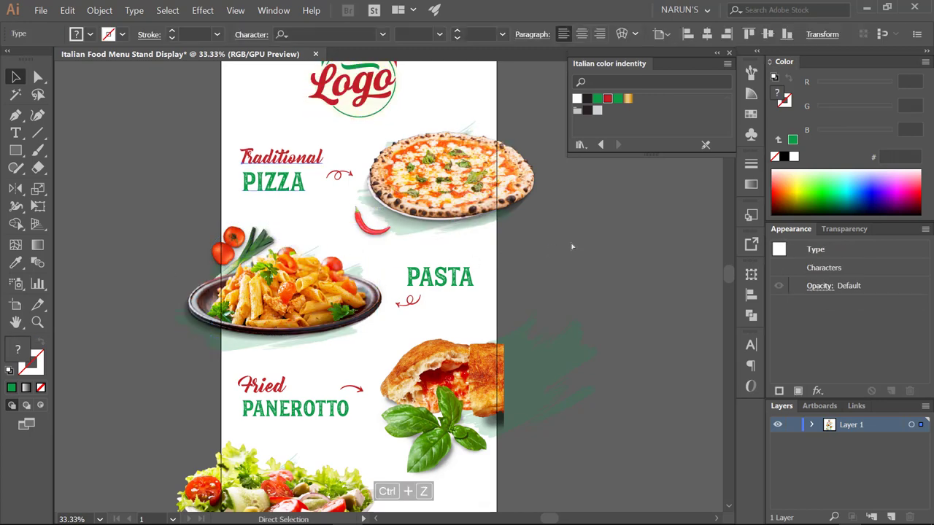
pyautogui.hotkey('ctrl', 'shift', 'z')
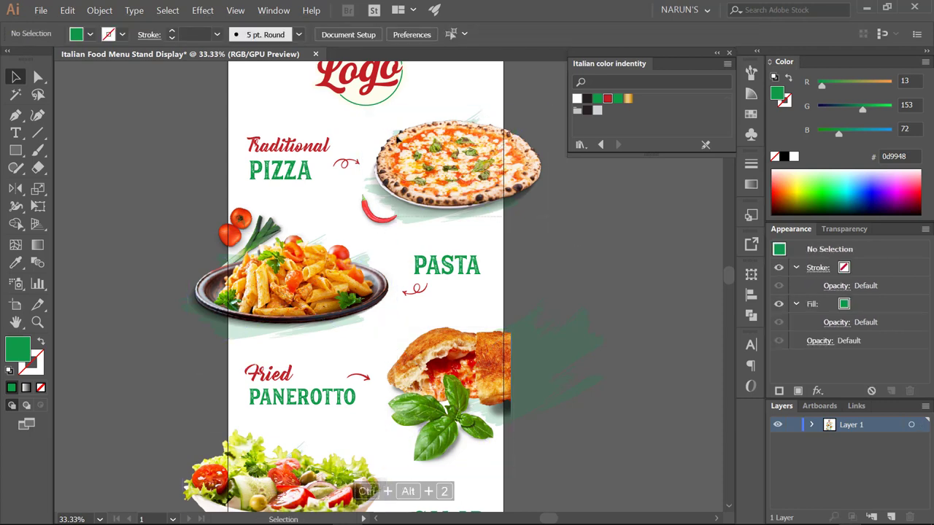
# - Unlock all artwork with Ctrl+Alt+2, then select the PASTA heading and its arrow
pyautogui.hotkey('ctrl', 'alt', '2')
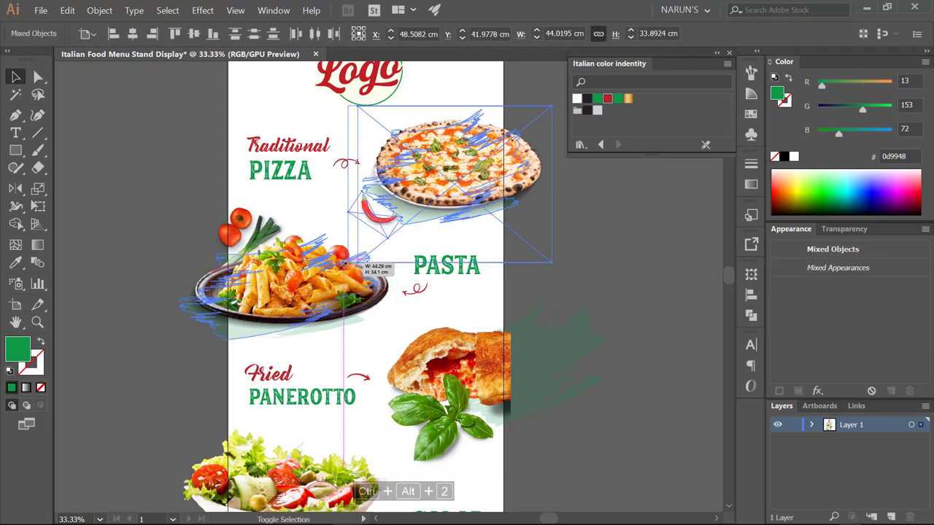
pyautogui.click(587, 257)
pyautogui.moveTo(587, 257); pyautogui.dragTo(591, 245)
pyautogui.moveTo(167, 262)
pyautogui.mouseDown()
pyautogui.moveTo(271, 296)
pyautogui.moveTo(408, 280)
pyautogui.moveTo(407, 251)
pyautogui.moveTo(411, 281)
pyautogui.mouseUp()
pyautogui.click(575, 263)
pyautogui.moveTo(575, 263); pyautogui.dragTo(538, 249)
pyautogui.click(455, 265)
pyautogui.keyDown('shift'); pyautogui.click(394, 284); pyautogui.keyUp('shift')
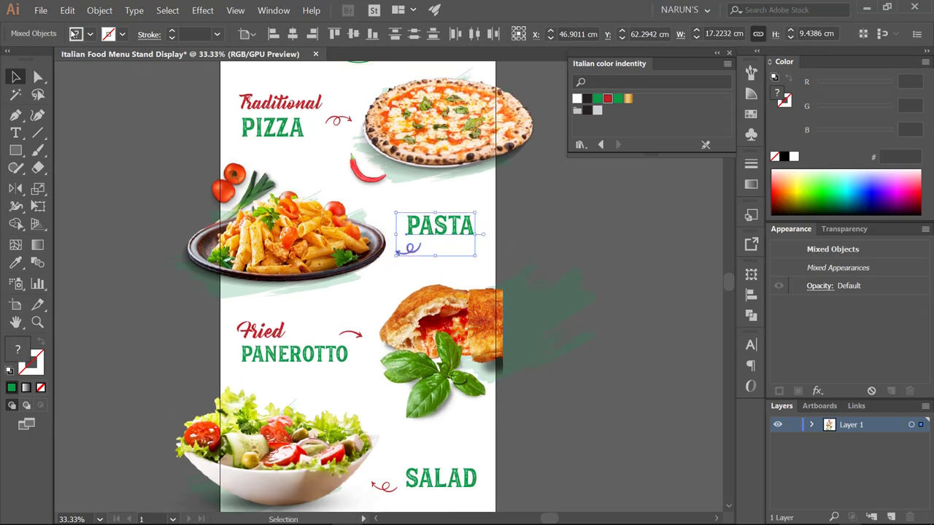
# - Place the basil leaf .psd from Links, rotated, beside the panerotto below the PASTA heading
pyautogui.click(41, 11)
pyautogui.click(65, 182)
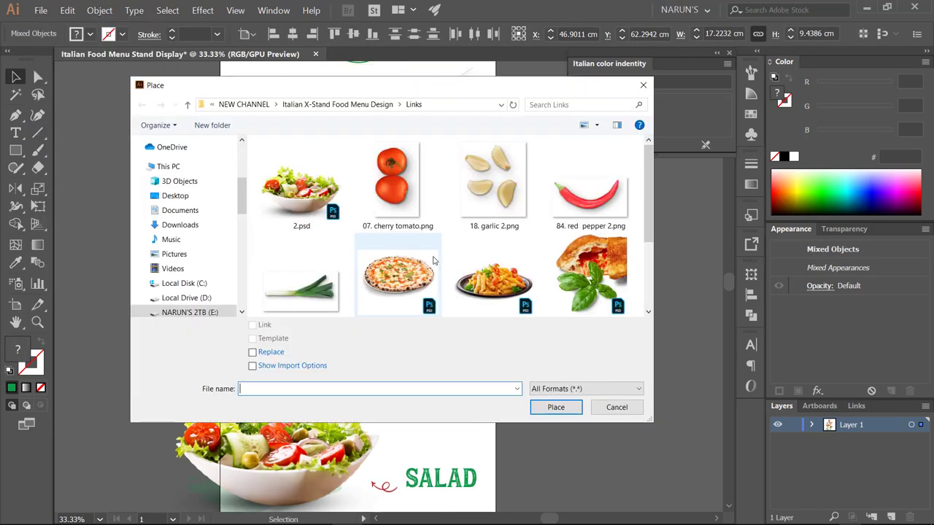
pyautogui.scroll(-2, 436, 257)
pyautogui.doubleClick(300, 288)
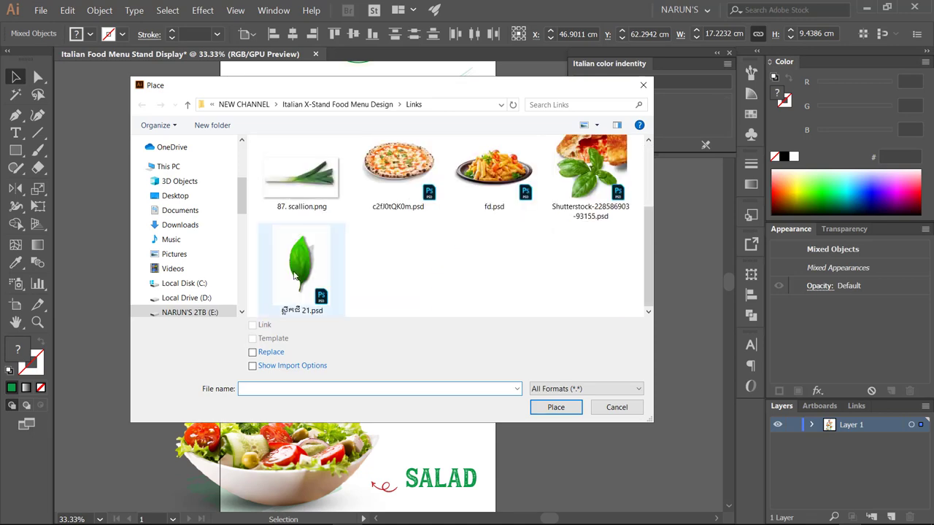
pyautogui.click(565, 281)
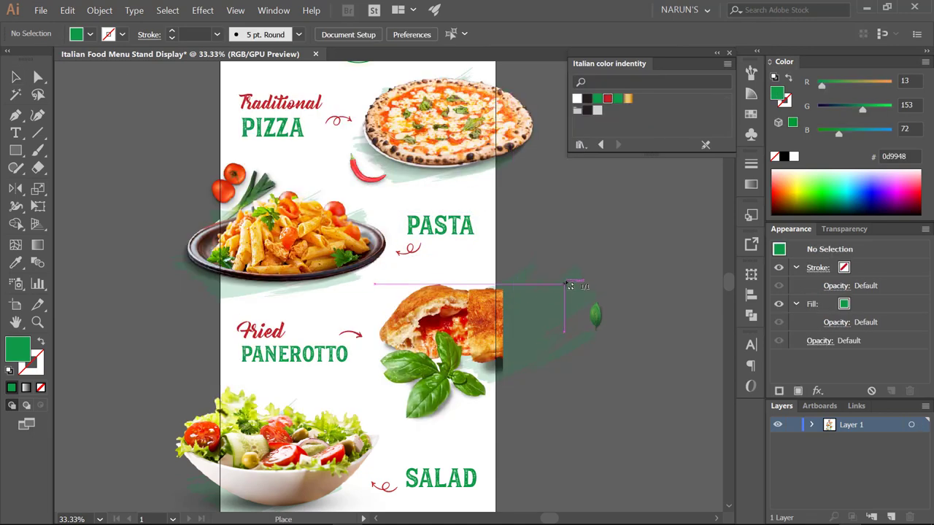
pyautogui.moveTo(623, 315); pyautogui.dragTo(527, 280)
# - Check the tomato and scallion image, then pan down the banner toward the salad
pyautogui.scroll(1, 511, 438)
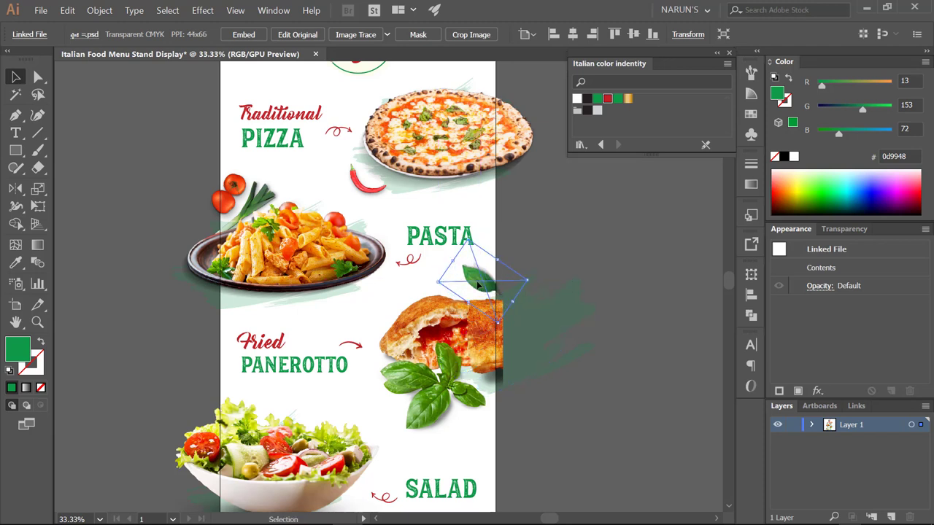
pyautogui.click(605, 246)
pyautogui.moveTo(601, 229); pyautogui.dragTo(604, 244)
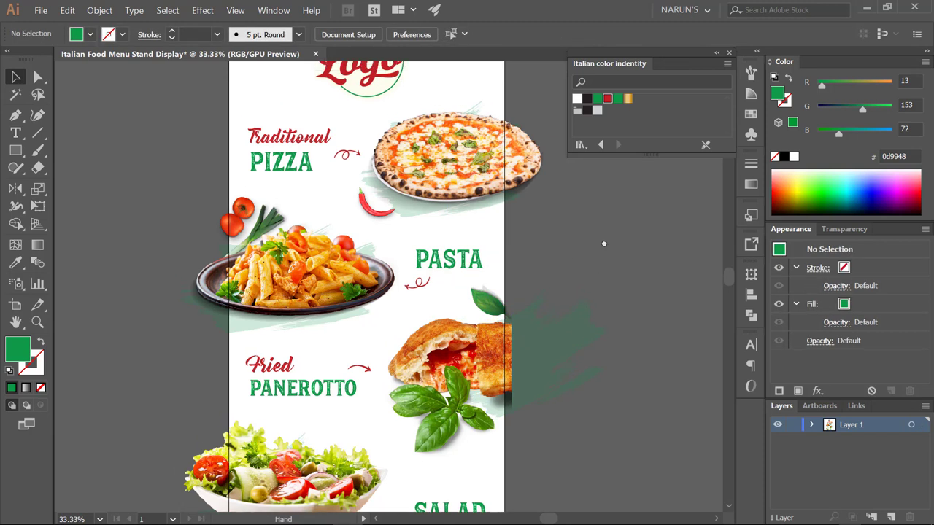
pyautogui.click(280, 216)
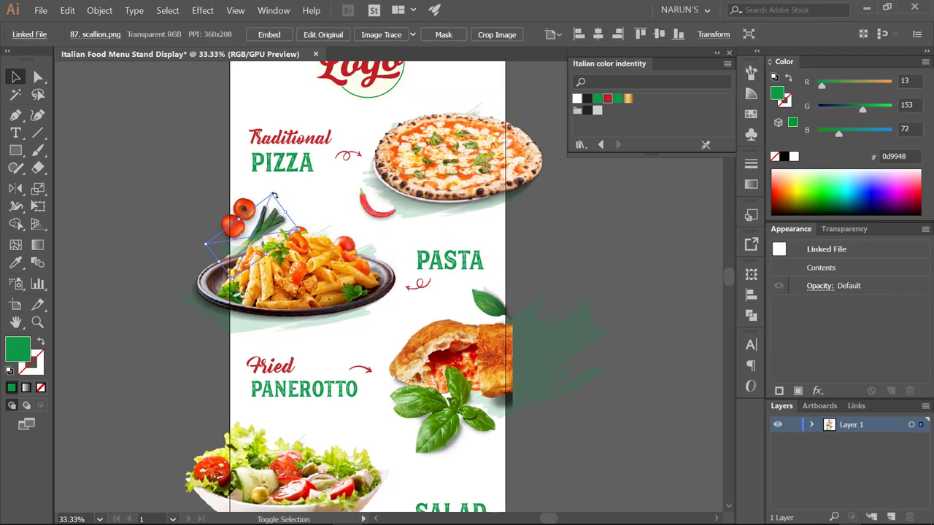
pyautogui.click(563, 212)
pyautogui.moveTo(563, 220); pyautogui.dragTo(550, 221)
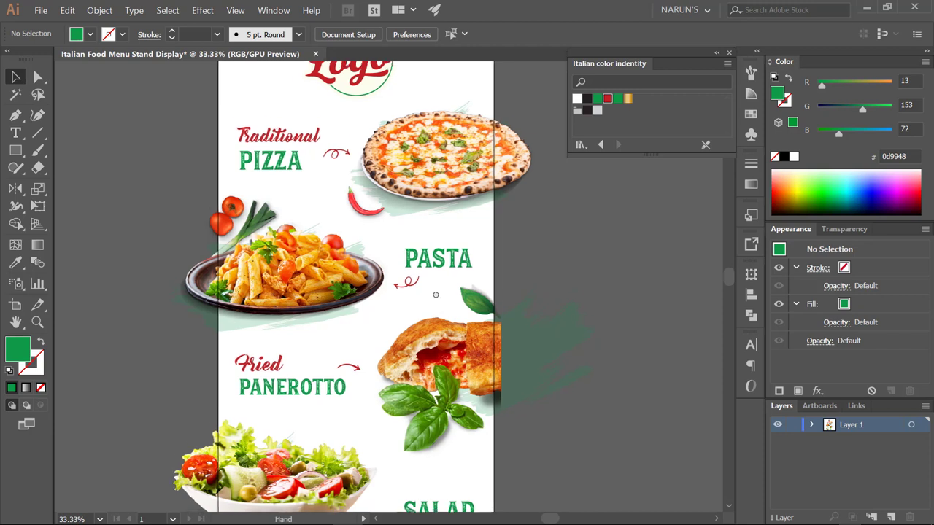
pyautogui.moveTo(430, 305); pyautogui.dragTo(438, 240)
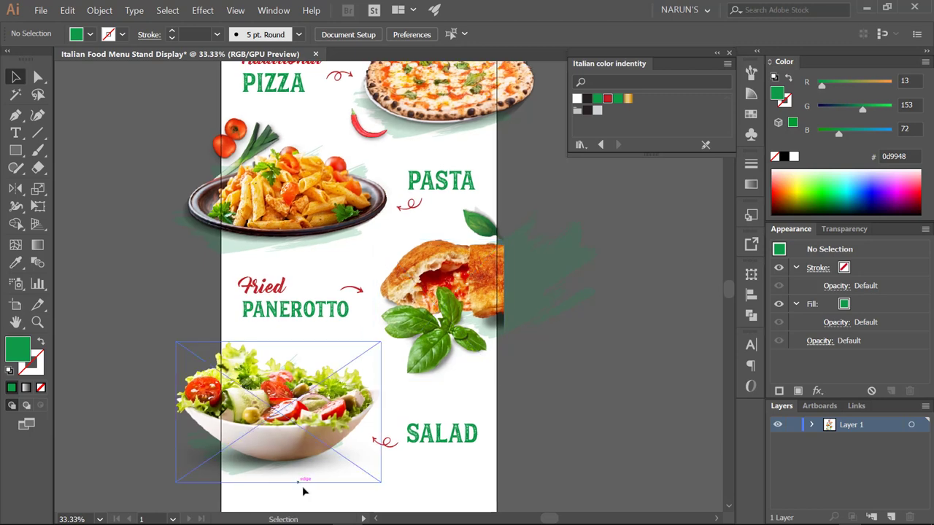
# - Inspect the salad bowl and the panerotto group with its basil
pyautogui.click(310, 416)
pyautogui.scroll(-3, 499, 309)
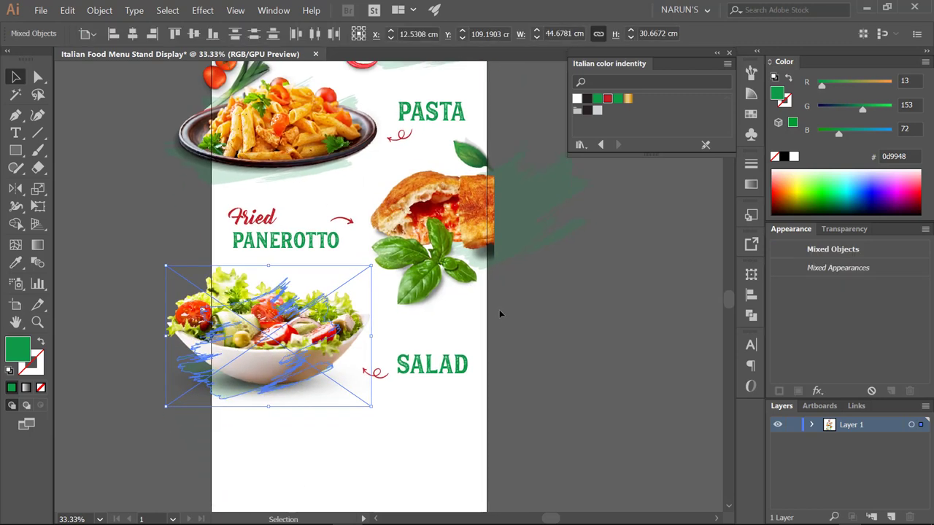
pyautogui.click(500, 310)
pyautogui.click(414, 309)
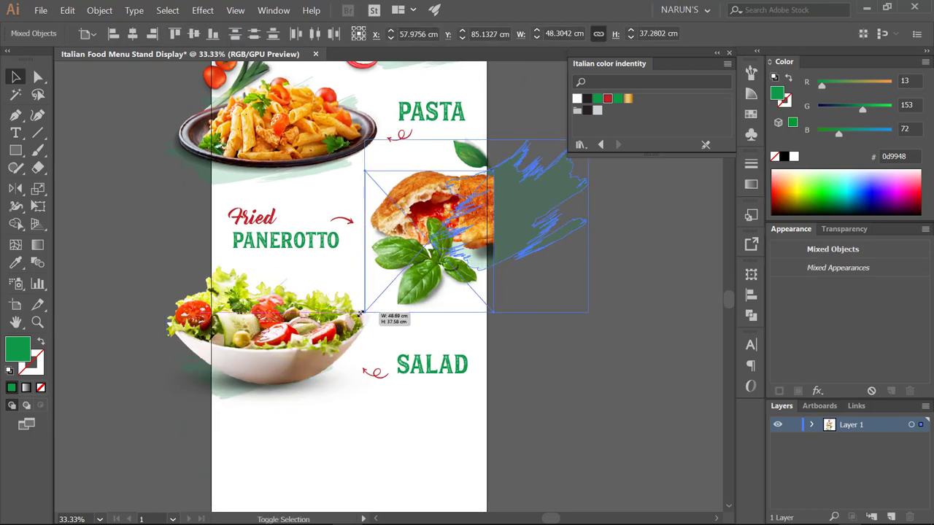
pyautogui.click(569, 336)
pyautogui.scroll(4, 569, 350)
pyautogui.scroll(-1, 568, 386)
pyautogui.moveTo(583, 368); pyautogui.dragTo(569, 384)
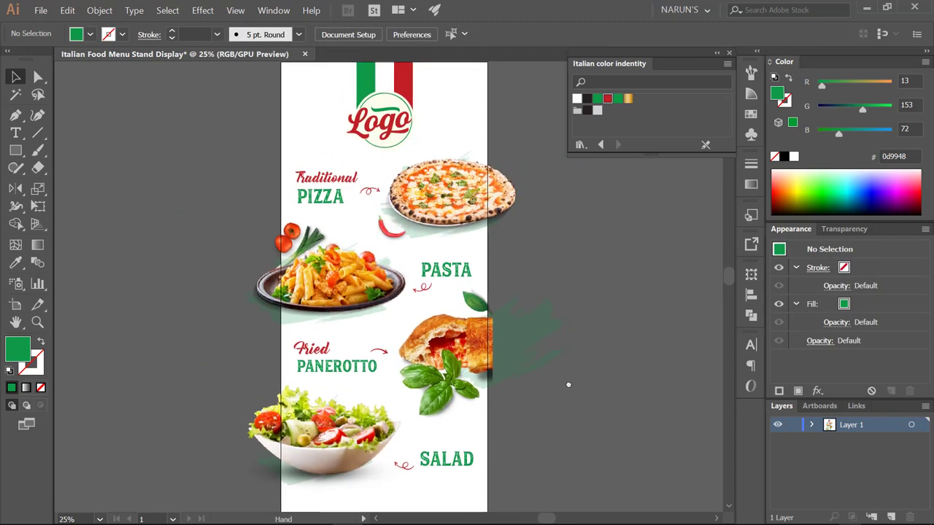
pyautogui.scroll(-2, 570, 380)
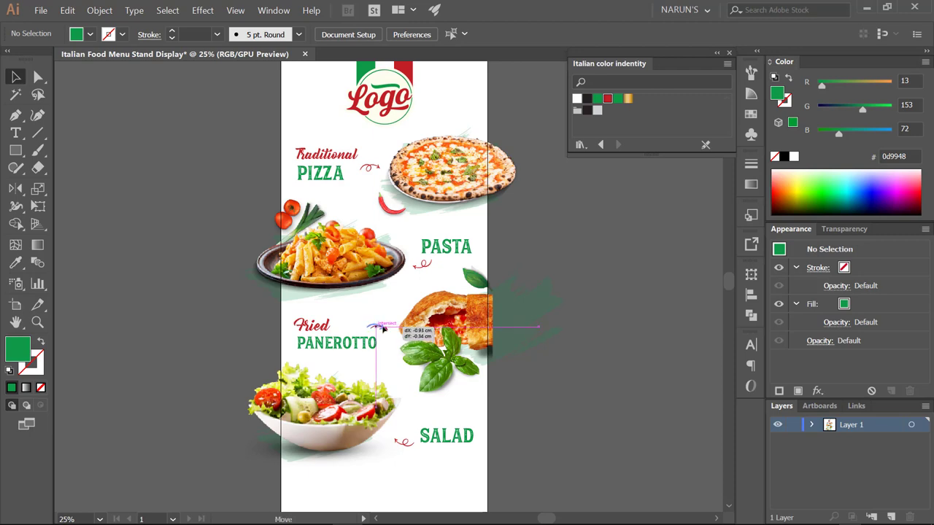
# - Shift the red arrow slightly left beside the Fried PANEROTTO heading
pyautogui.moveTo(391, 327); pyautogui.dragTo(384, 328)
pyautogui.click(471, 330)
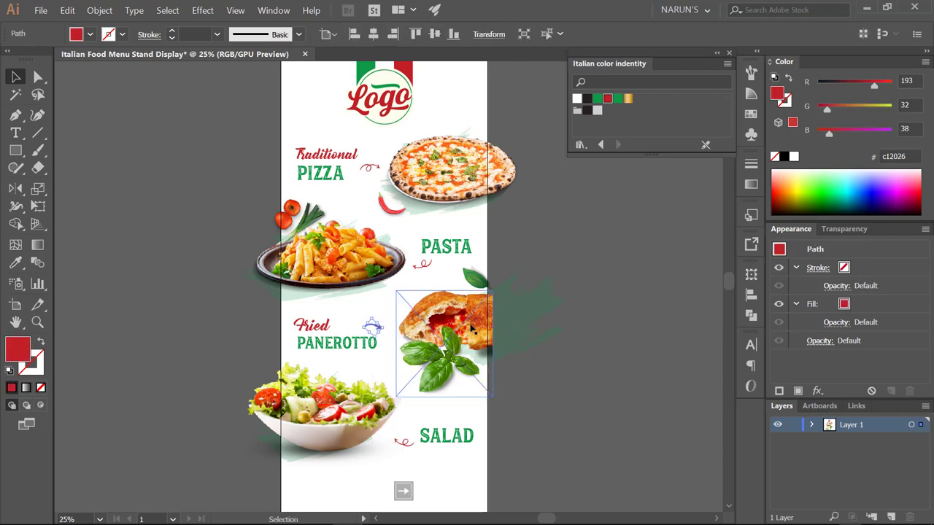
pyautogui.scroll(4, 389, 330)
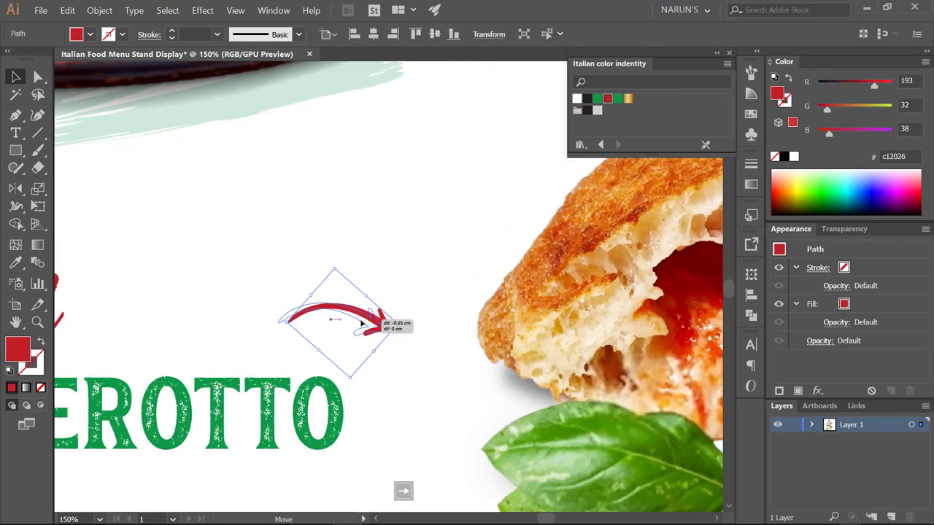
pyautogui.scroll(-4, 367, 338)
pyautogui.click(367, 338)
# - Nudge the salad bowl and SALAD heading slightly down, then view the whole board with the logo
pyautogui.moveTo(438, 323); pyautogui.dragTo(544, 281)
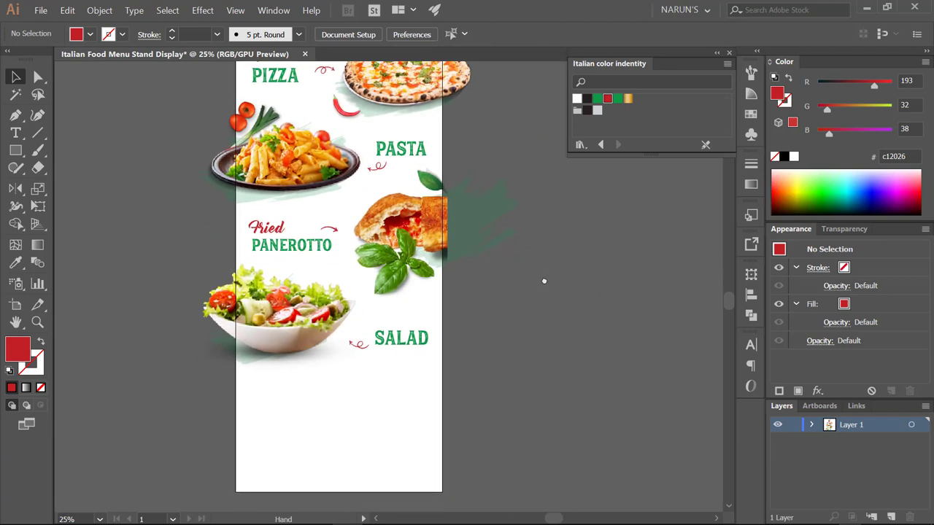
pyautogui.moveTo(268, 334); pyautogui.dragTo(267, 333)
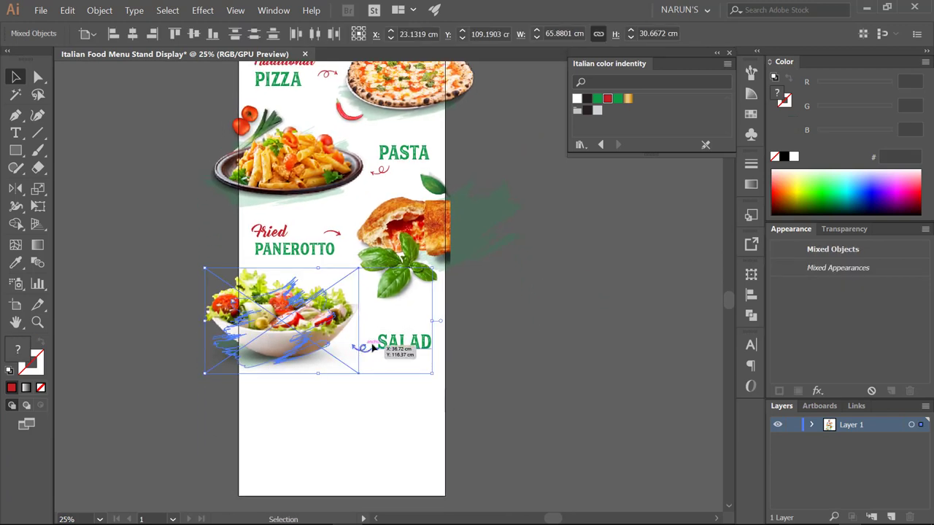
pyautogui.press('Down')
pyautogui.press('Down')
pyautogui.press('Down')
pyautogui.click(506, 297)
pyautogui.click(420, 207)
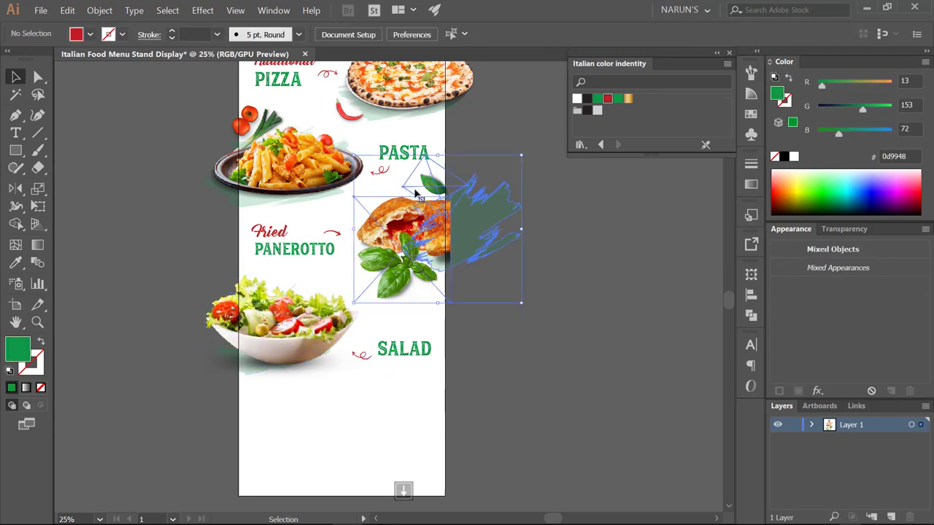
pyautogui.scroll(3, 566, 263)
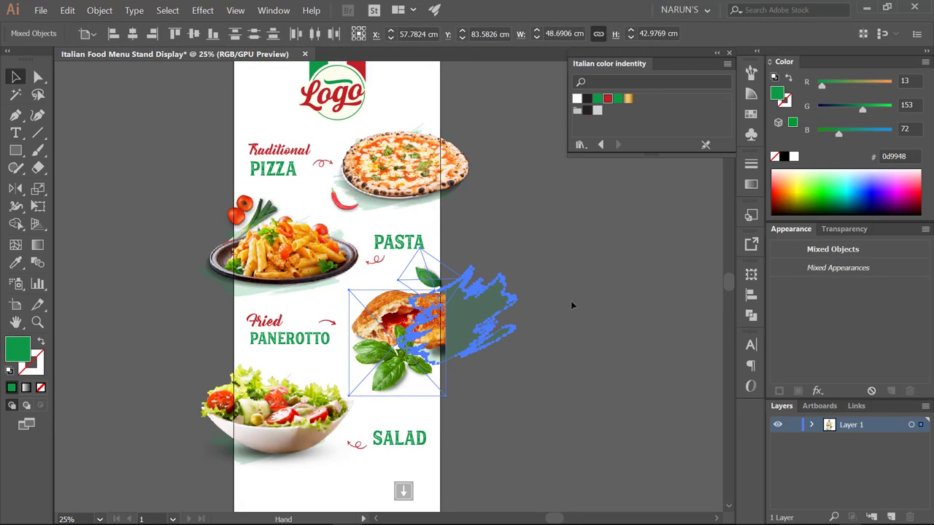
pyautogui.click(569, 302)
pyautogui.moveTo(566, 302); pyautogui.dragTo(559, 227)
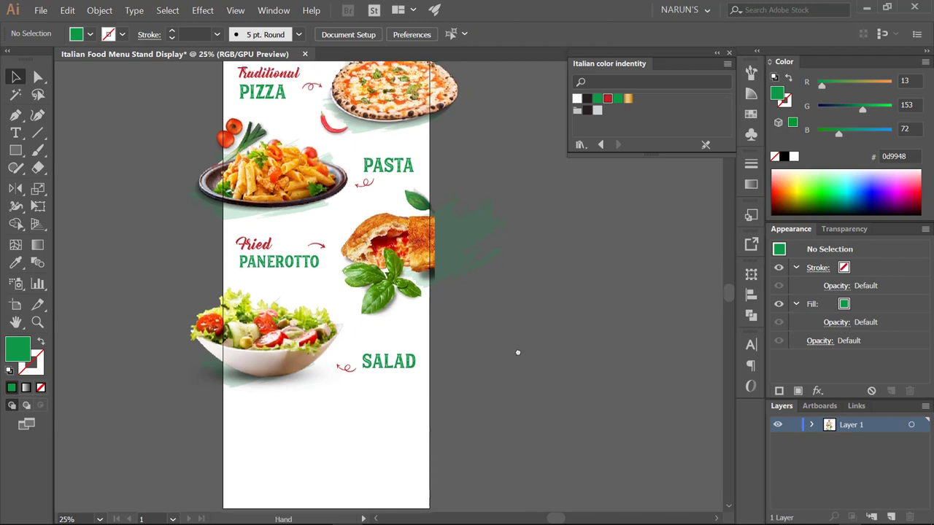
# - Raise the SALAD heading group slightly and open the File > Place dialog
pyautogui.click(392, 362)
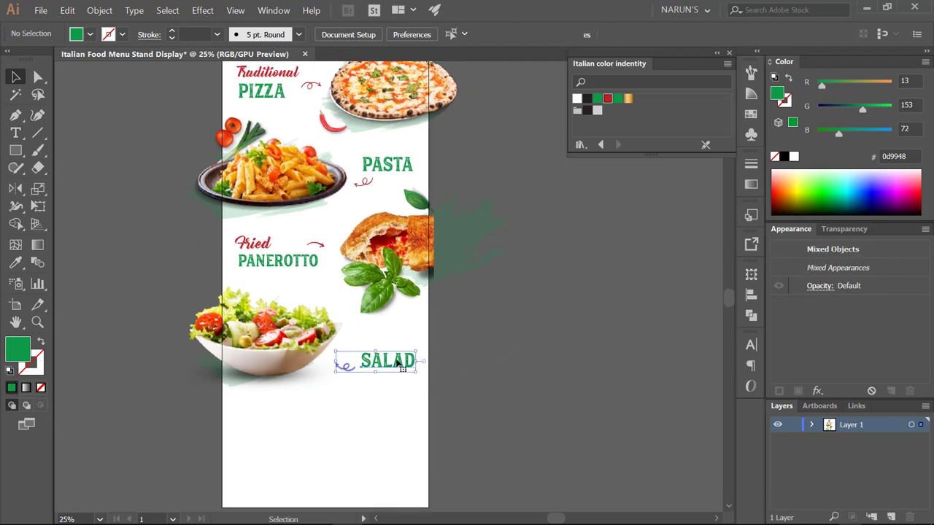
pyautogui.moveTo(392, 362); pyautogui.dragTo(394, 354)
pyautogui.click(166, 79)
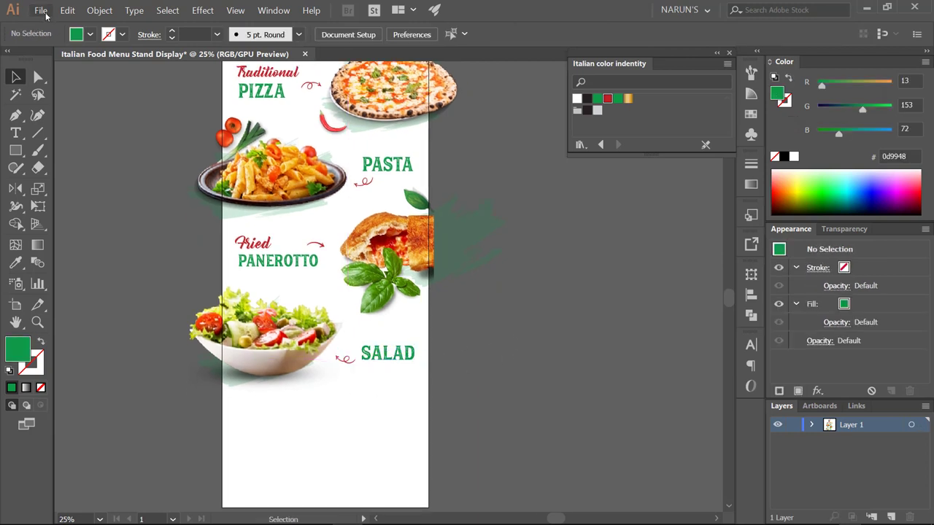
pyautogui.click(43, 11)
pyautogui.click(165, 184)
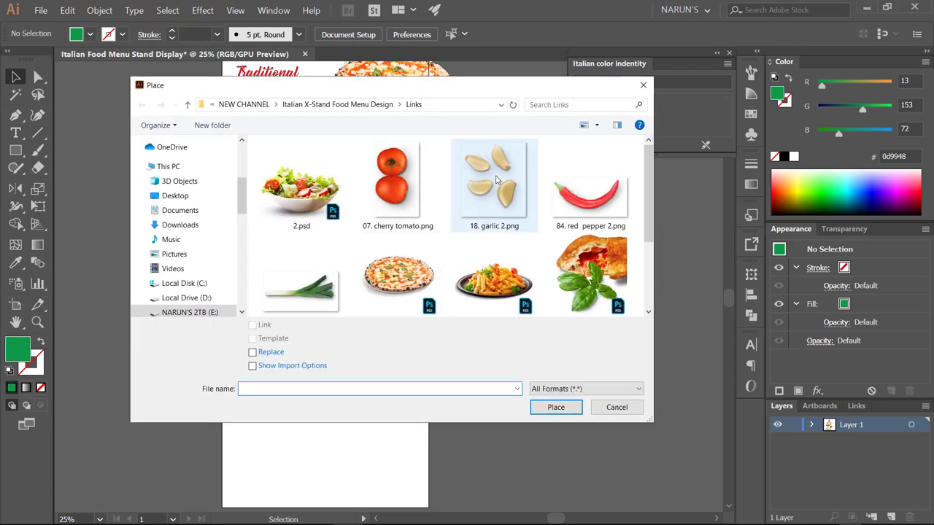
# - Place 18. garlic 2.png at the board's right edge, rotated and scaled down
pyautogui.doubleClick(496, 179)
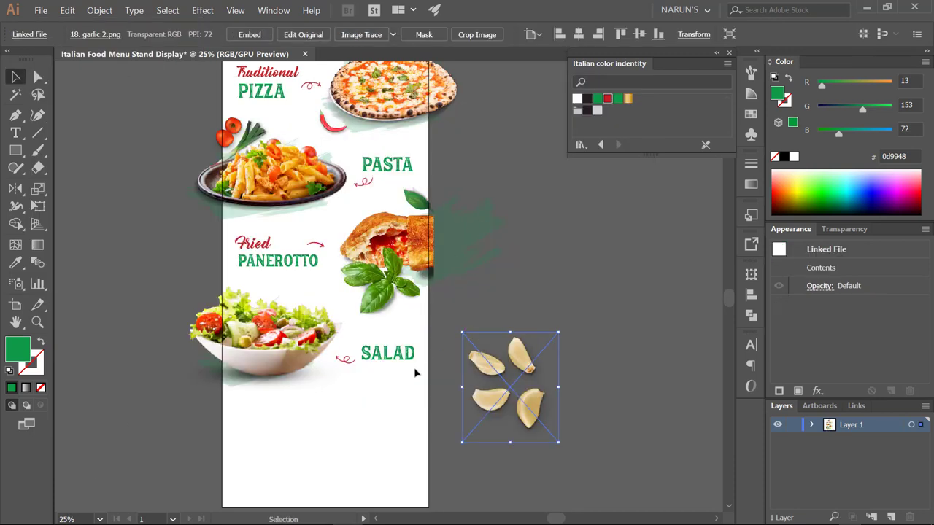
pyautogui.moveTo(548, 381); pyautogui.dragTo(445, 334)
pyautogui.hotkey('ctrl', '=')
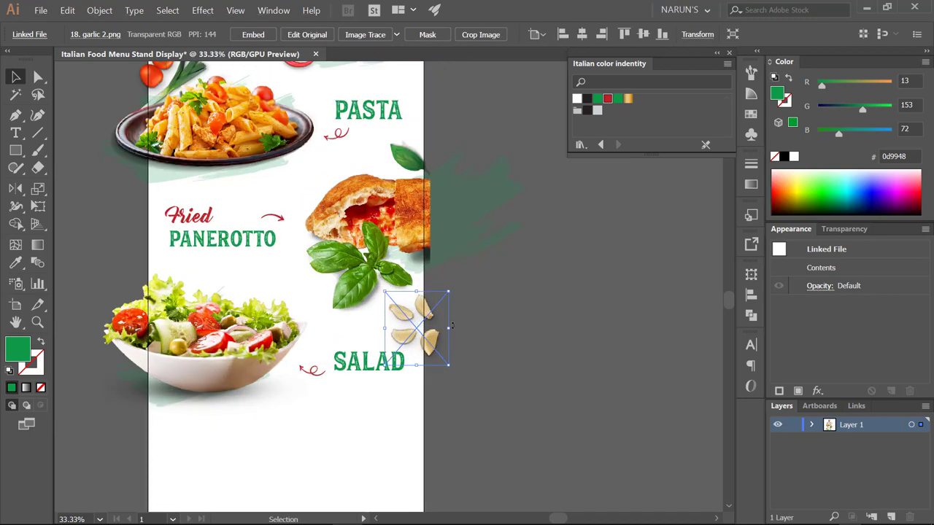
pyautogui.moveTo(449, 368); pyautogui.dragTo(433, 348)
pyautogui.hotkey('ctrl', '=')
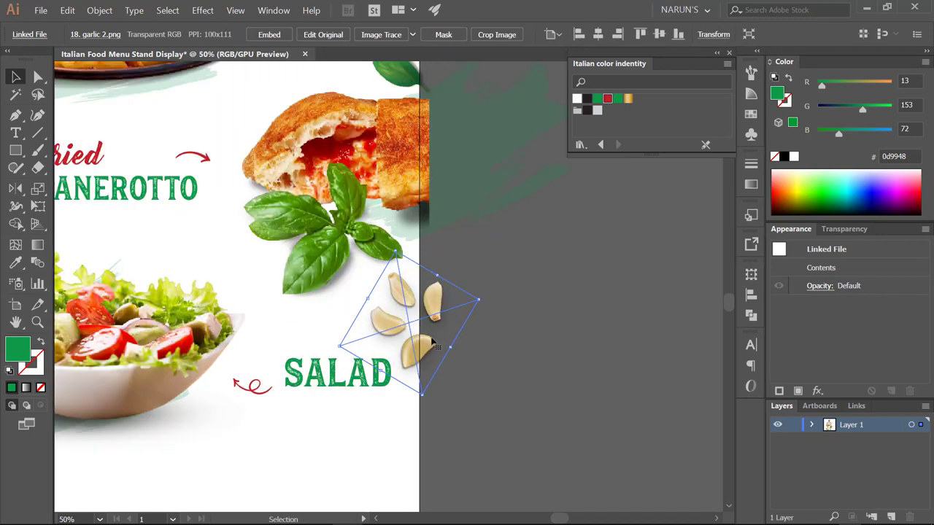
pyautogui.moveTo(437, 276); pyautogui.dragTo(434, 295)
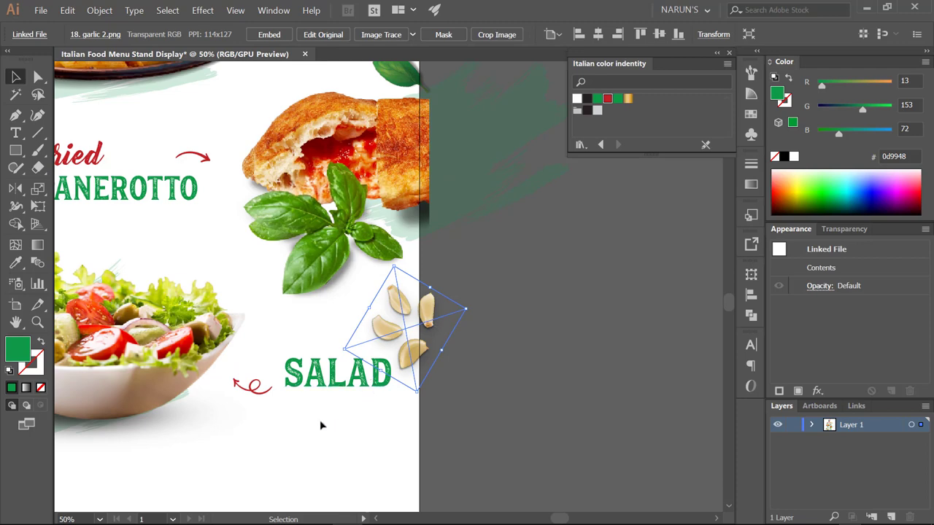
# - Lower the SALAD heading about 45 px and nudge the garlic slightly down and right
pyautogui.moveTo(328, 373); pyautogui.dragTo(329, 406)
pyautogui.click(394, 369)
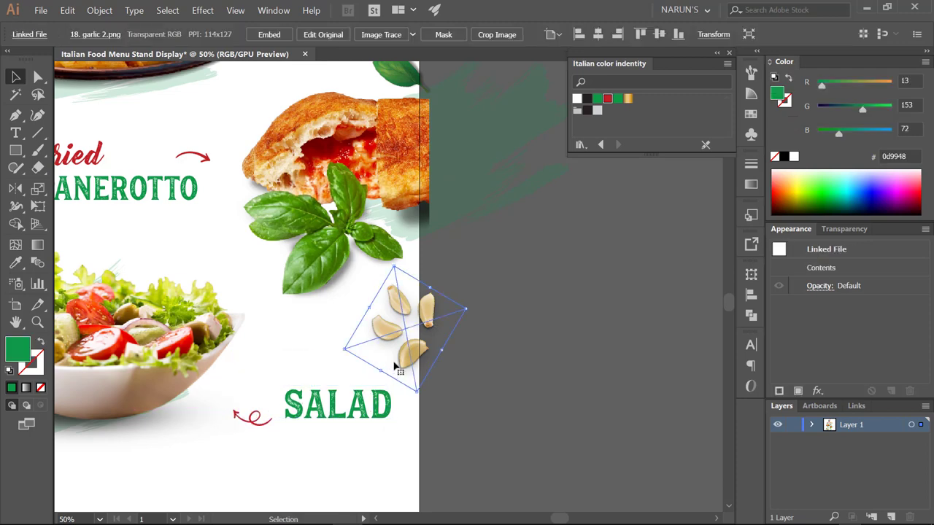
pyautogui.scroll(3, 398, 365)
pyautogui.scroll(-4, 438, 394)
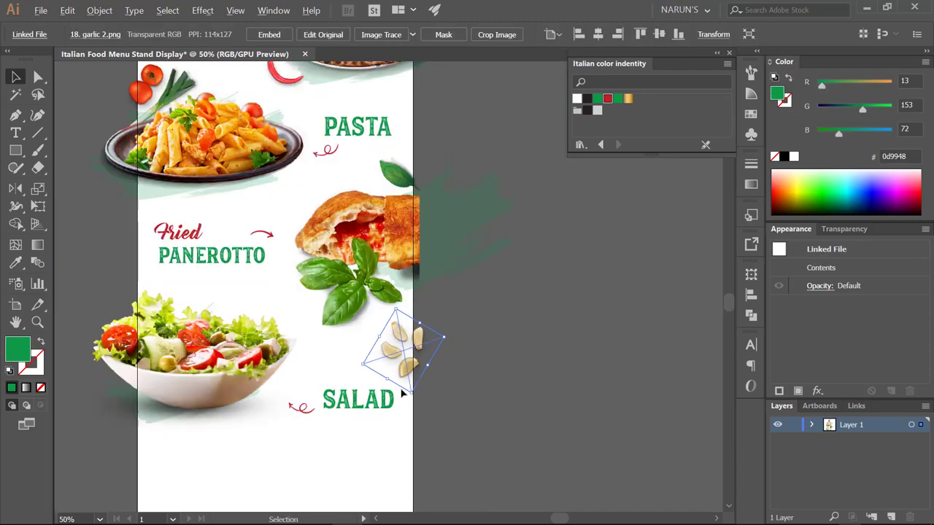
pyautogui.hscroll(-3, 402, 393)
pyautogui.moveTo(504, 389); pyautogui.dragTo(511, 400)
pyautogui.scroll(2, 511, 399)
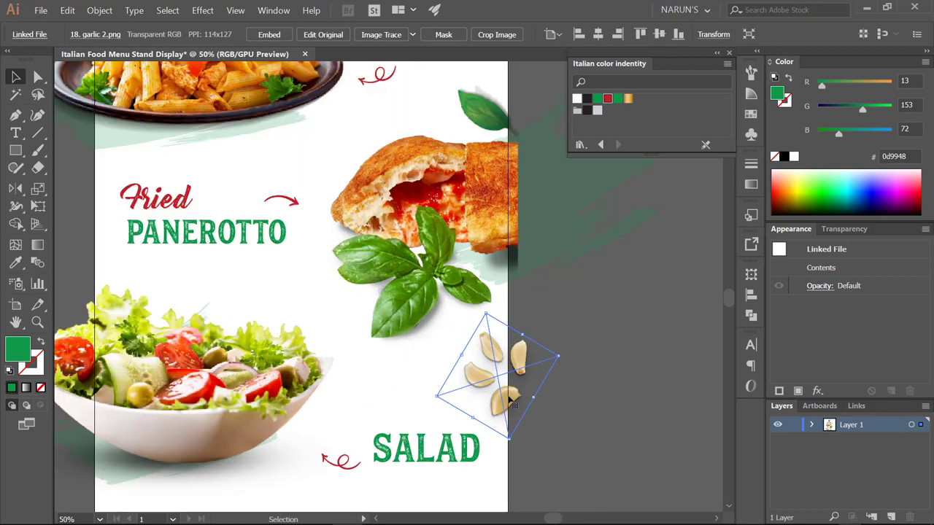
pyautogui.scroll(-2, 511, 400)
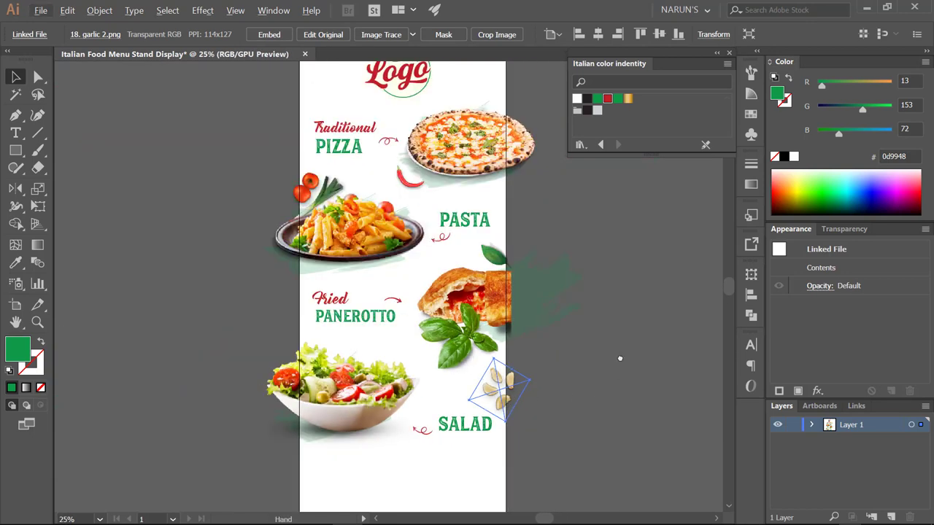
pyautogui.scroll(-1, 605, 309)
# - Review the garlic placement on the whole board, then select the pasta and pizza images
pyautogui.moveTo(605, 309); pyautogui.dragTo(507, 308)
pyautogui.scroll(1, 437, 327)
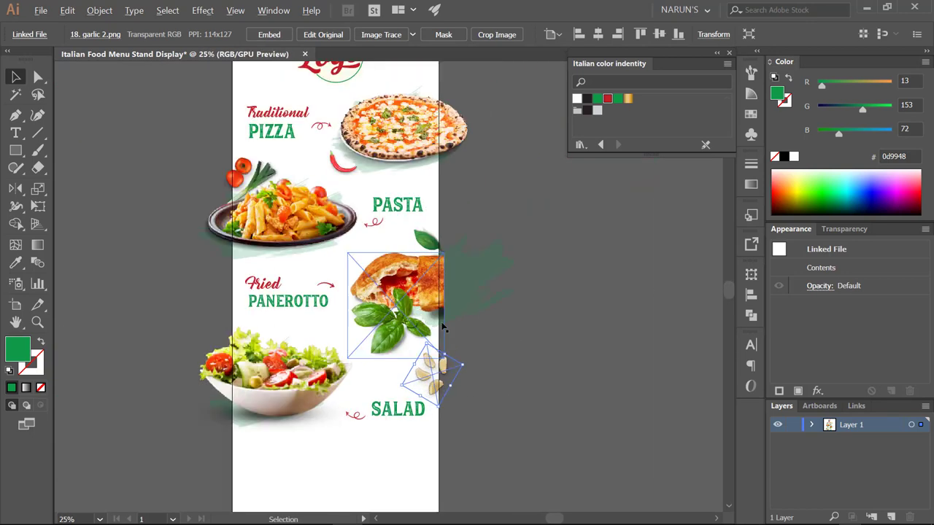
pyautogui.hscroll(-2, 510, 321)
pyautogui.click(581, 315)
pyautogui.click(459, 378)
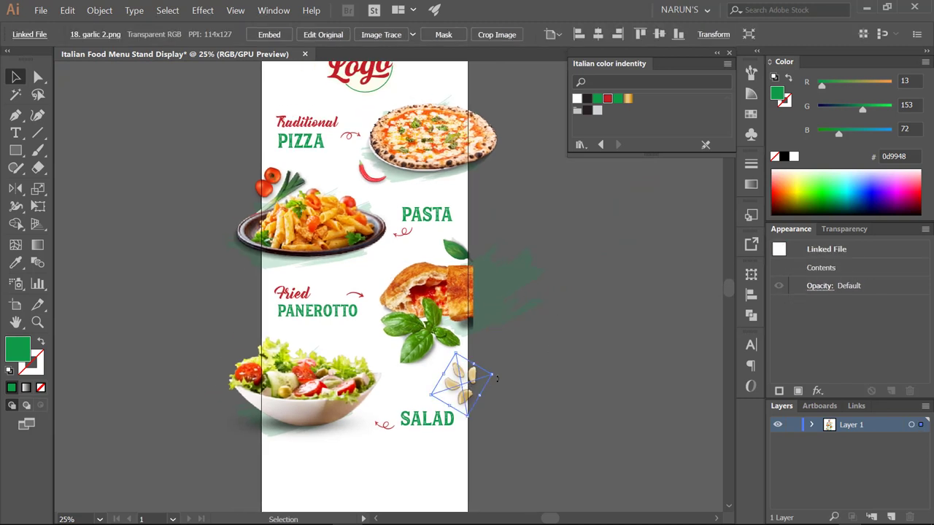
pyautogui.click(588, 371)
pyautogui.scroll(-2, 586, 366)
pyautogui.moveTo(573, 310); pyautogui.dragTo(555, 388)
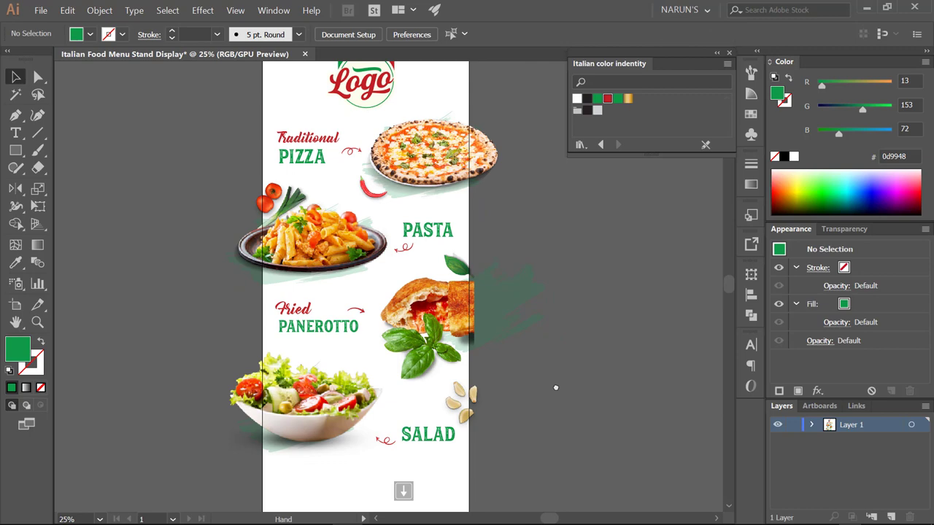
pyautogui.click(313, 241)
pyautogui.keyDown('shift'); pyautogui.click(434, 153); pyautogui.keyUp('shift')
# - Move all artwork about 57 px down and slightly enlarge the logo
pyautogui.moveTo(516, 328); pyautogui.dragTo(529, 344)
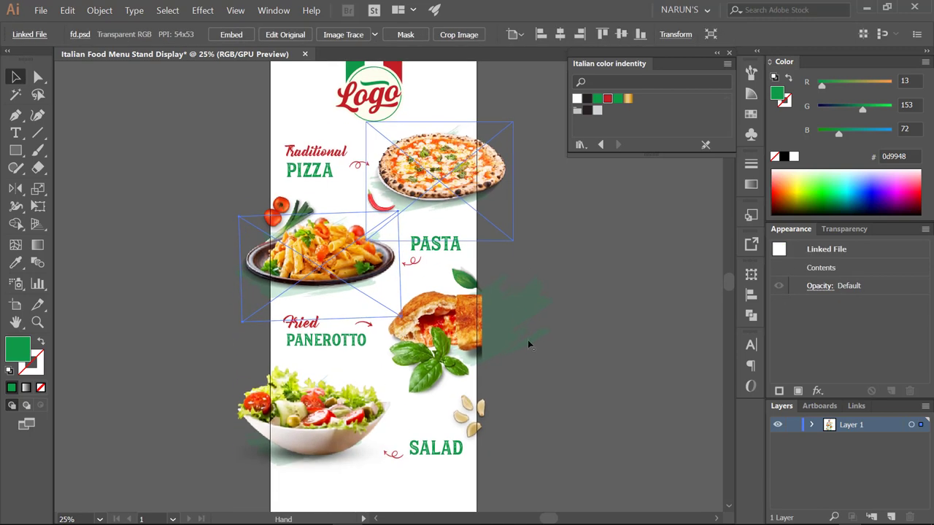
pyautogui.click(564, 467)
pyautogui.hotkey('ctrl', 'a')
pyautogui.moveTo(432, 106); pyautogui.dragTo(411, 166)
pyautogui.hotkey('ctrl', 'shift', 'a')
pyautogui.click(372, 128)
pyautogui.hotkey('ctrl', 'shift', 'a')
# - Group the SALAD text with its swirl arrow and reposition the group slightly
pyautogui.moveTo(539, 332); pyautogui.dragTo(528, 242)
pyautogui.scroll(-3, 494, 343)
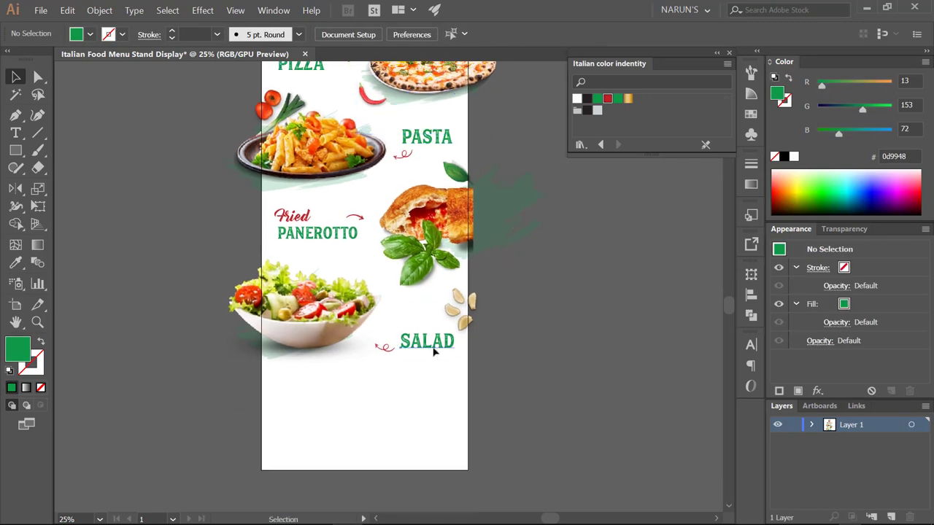
pyautogui.click(433, 352)
pyautogui.scroll(1, 394, 345)
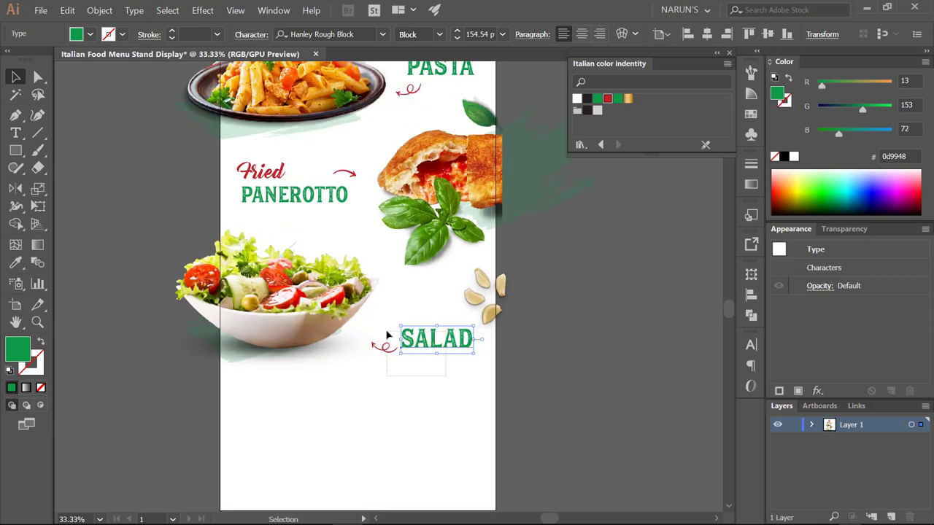
pyautogui.keyDown('shift'); pyautogui.click(384, 342); pyautogui.keyUp('shift')
pyautogui.rightClick(426, 343)
pyautogui.click(452, 402)
pyautogui.moveTo(433, 345); pyautogui.dragTo(431, 346)
# - Rotate the garlic image at the right edge
pyautogui.click(504, 307)
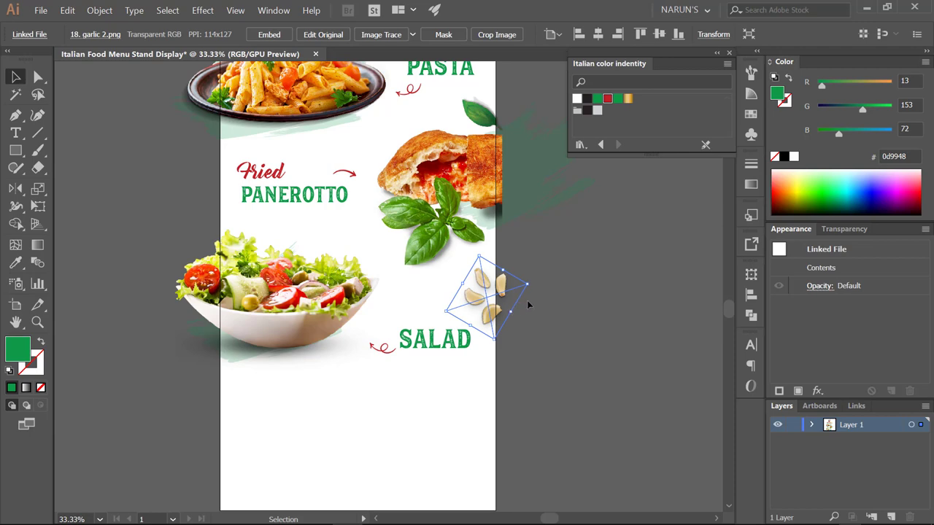
pyautogui.moveTo(531, 286); pyautogui.dragTo(482, 325)
pyautogui.click(502, 313)
pyautogui.scroll(-1, 502, 312)
pyautogui.scroll(-1, 504, 369)
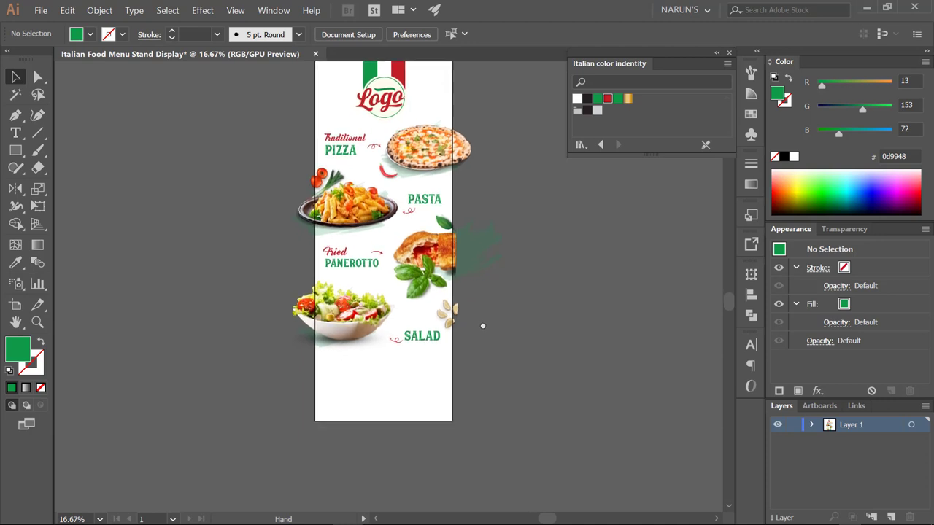
# - Lock the pasta image with Ctrl+2 to reach the faint brush stroke beneath it
pyautogui.click(366, 233)
pyautogui.hotkey('ctrl', '2')
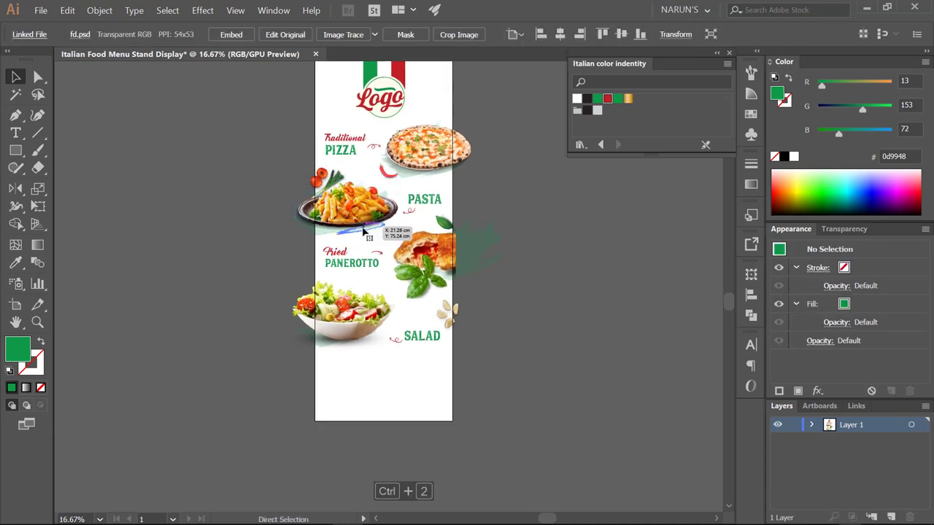
pyautogui.click(366, 232)
pyautogui.scroll(1, 366, 232)
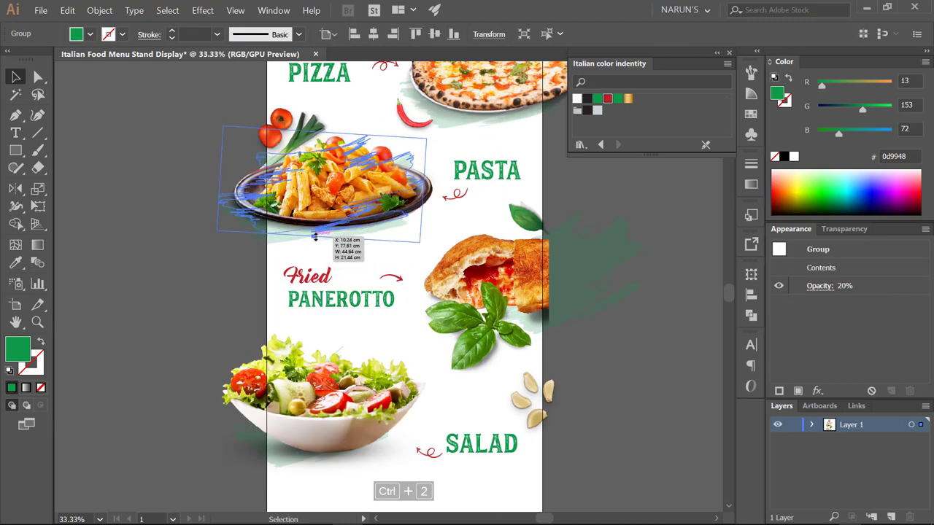
pyautogui.click(262, 286)
pyautogui.scroll(-2, 262, 285)
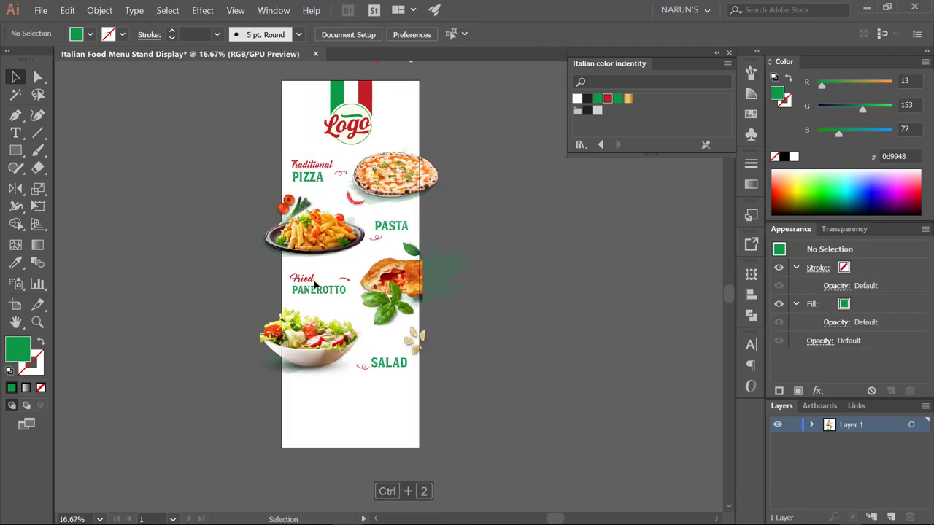
pyautogui.scroll(1, 430, 272)
pyautogui.moveTo(430, 272); pyautogui.dragTo(471, 275)
pyautogui.scroll(-3, 482, 286)
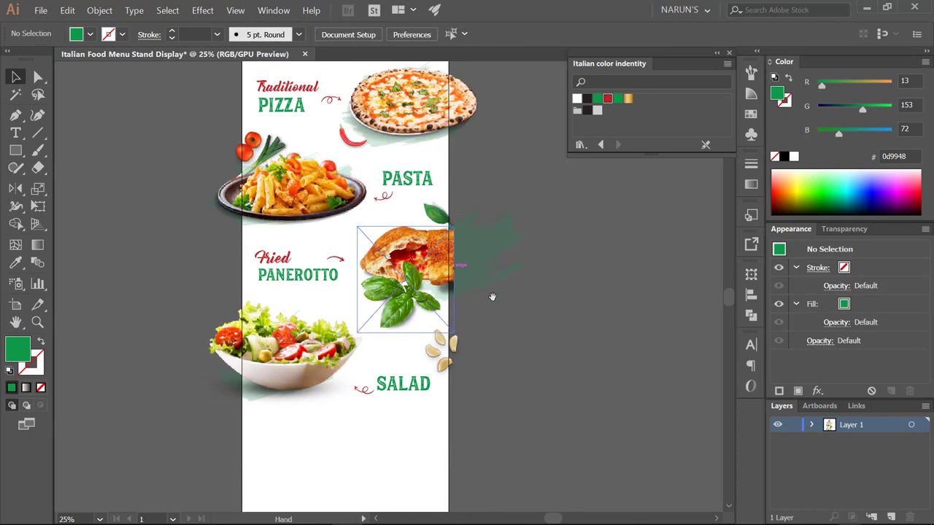
pyautogui.scroll(-1, 495, 316)
# - Rotate the salad bowl image, narrow its left side and enlarge it rightward
pyautogui.click(283, 372)
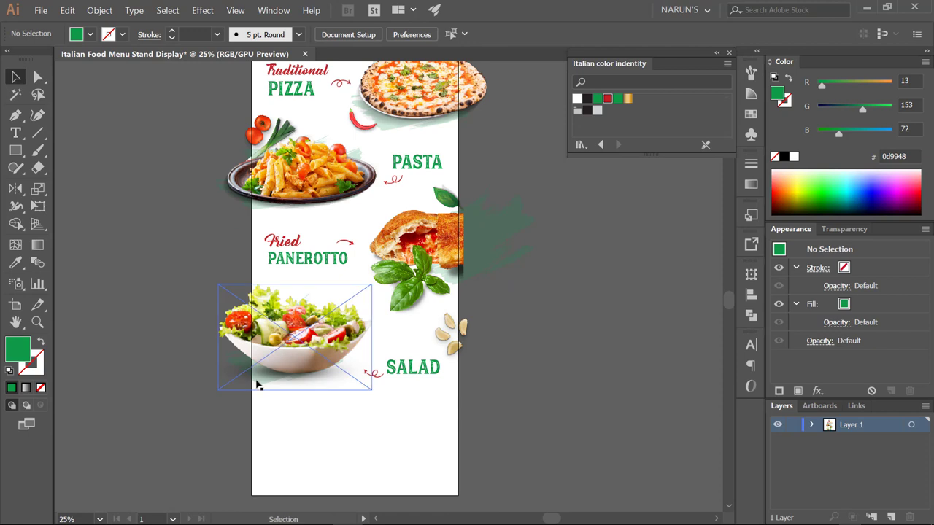
pyautogui.click(288, 371)
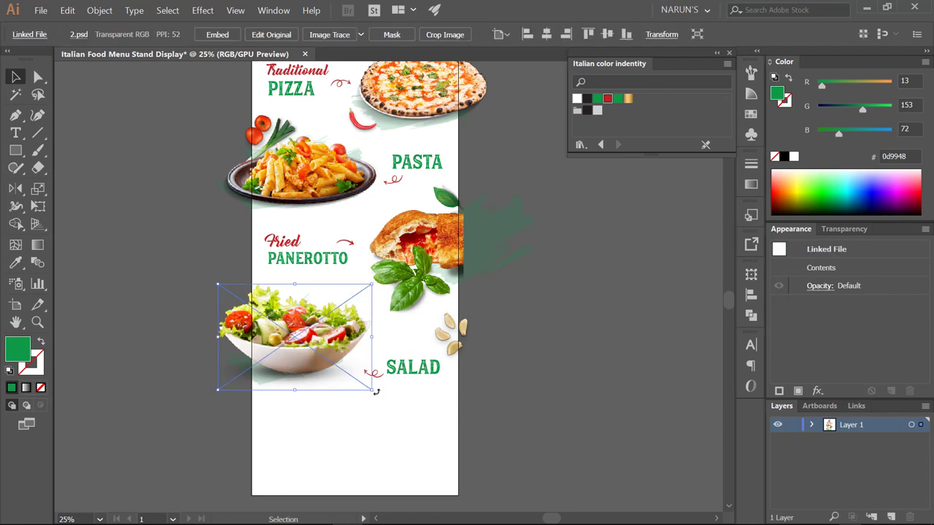
pyautogui.moveTo(375, 391); pyautogui.dragTo(377, 388)
pyautogui.moveTo(219, 349); pyautogui.dragTo(238, 348)
pyautogui.moveTo(381, 341); pyautogui.dragTo(387, 346)
pyautogui.click(355, 419)
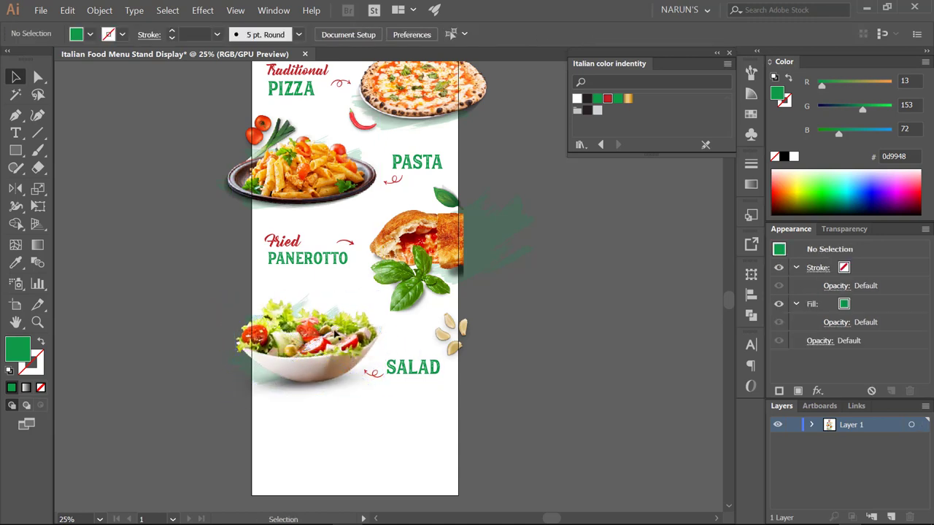
# - Move the faint brush stroke under the salad and rotate it to match the bowl
pyautogui.click(292, 379)
pyautogui.moveTo(291, 386); pyautogui.dragTo(314, 388)
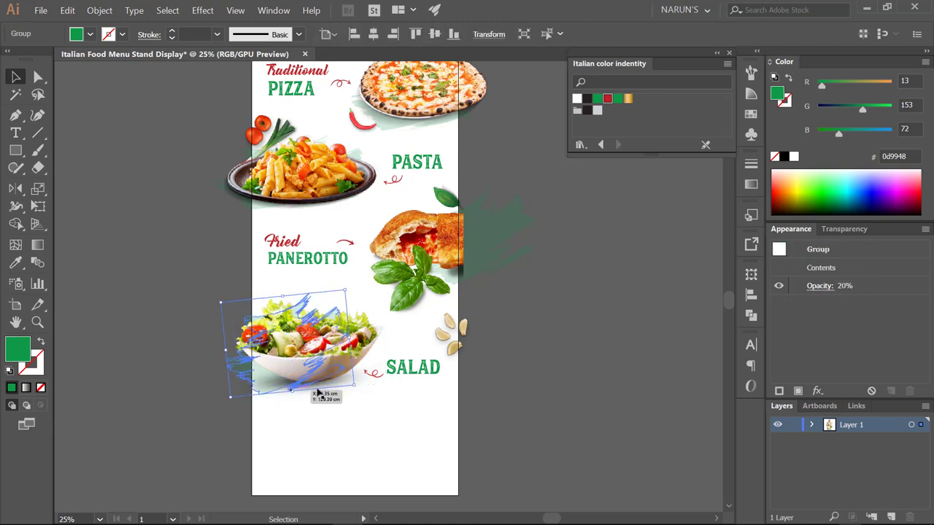
pyautogui.moveTo(342, 349); pyautogui.dragTo(343, 348)
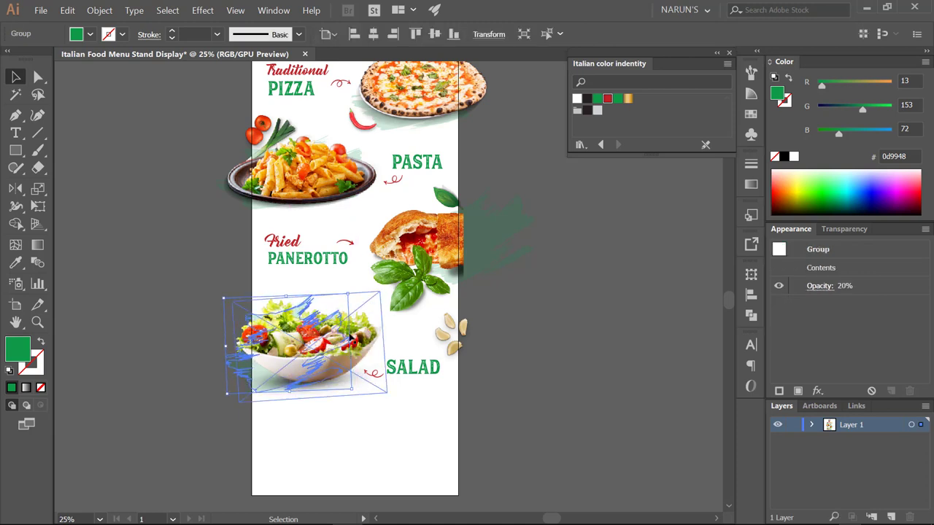
pyautogui.click(336, 415)
pyautogui.moveTo(345, 412); pyautogui.dragTo(338, 416)
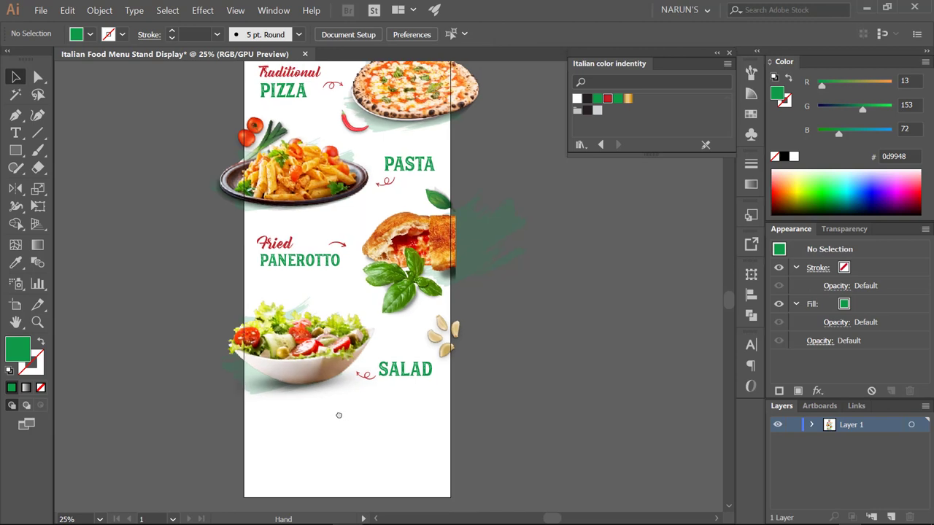
# - Check the SALAD heading and garlic image positions in the lower banner
pyautogui.click(412, 374)
pyautogui.click(480, 366)
pyautogui.moveTo(469, 363); pyautogui.dragTo(503, 334)
pyautogui.click(477, 380)
pyautogui.click(515, 375)
pyautogui.scroll(-1, 511, 367)
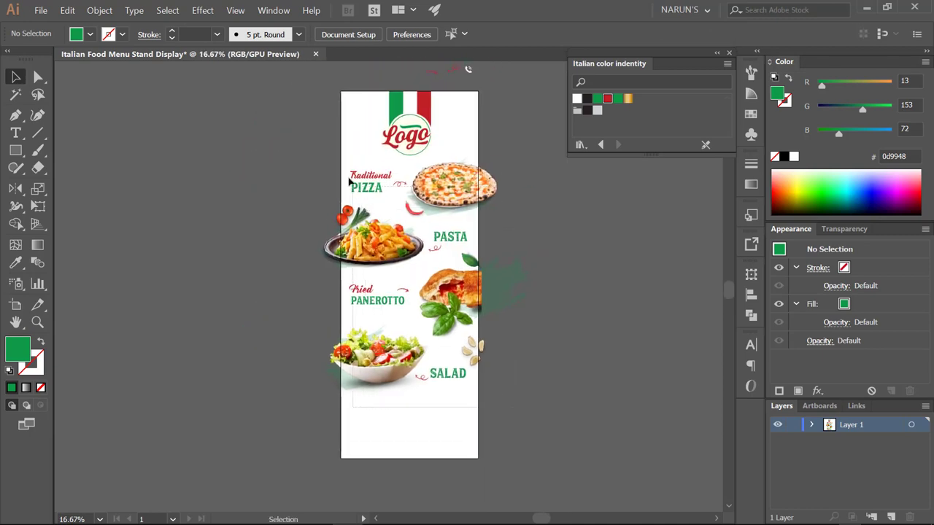
# - Marquee-select the food items and nudge them down beneath the logo
pyautogui.moveTo(349, 182); pyautogui.dragTo(440, 346)
pyautogui.click(460, 148)
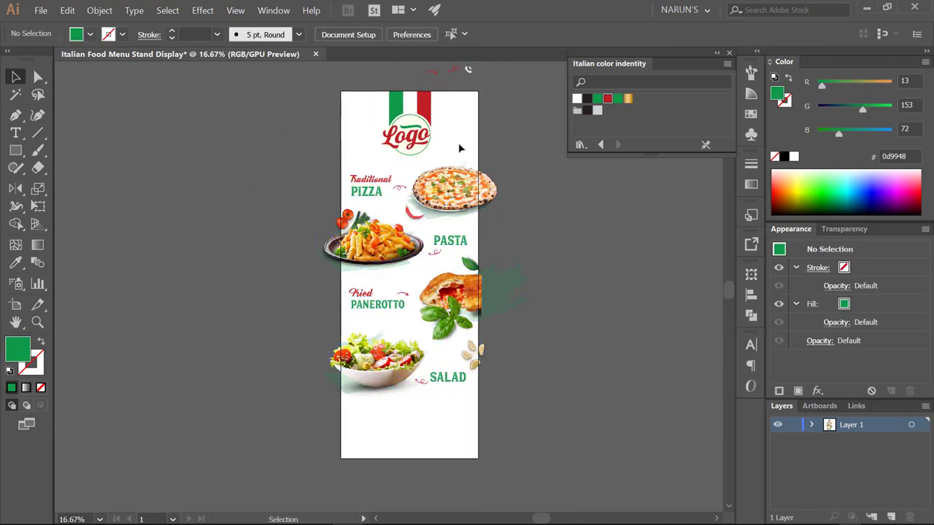
pyautogui.click(427, 135)
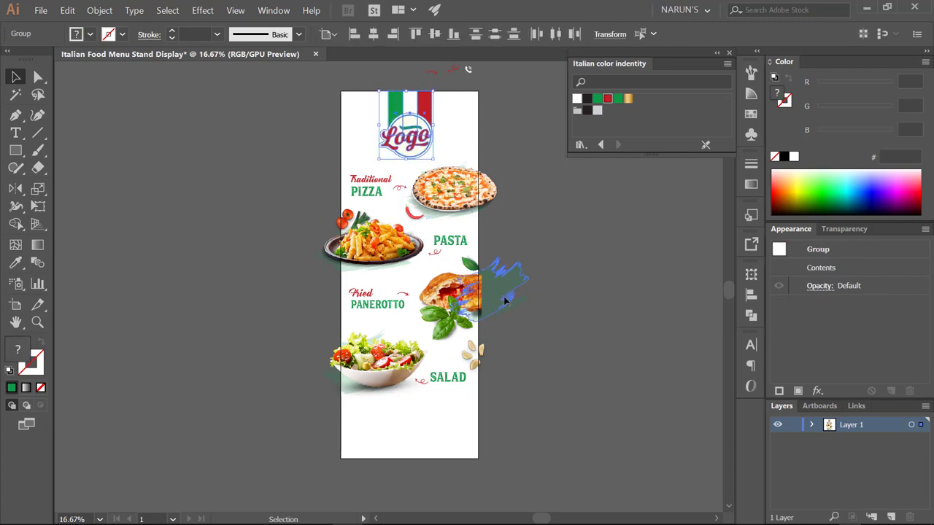
pyautogui.scroll(1, 506, 300)
pyautogui.scroll(-3, 438, 328)
pyautogui.click(402, 361)
pyautogui.scroll(-1, 416, 387)
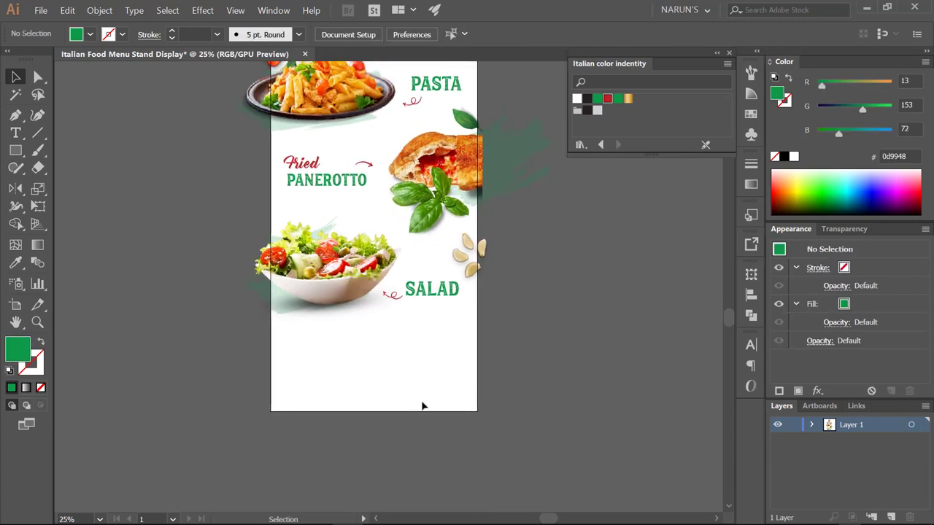
# - Draw the green footer shape across the artboard bottom with a gently curved top edge
pyautogui.press('l')
pyautogui.press('p')
pyautogui.click(477, 411)
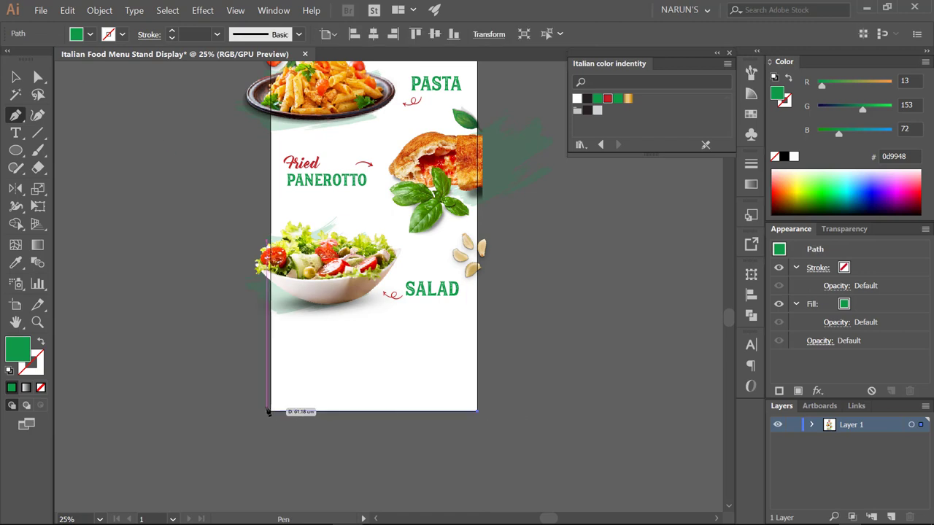
pyautogui.click(270, 411)
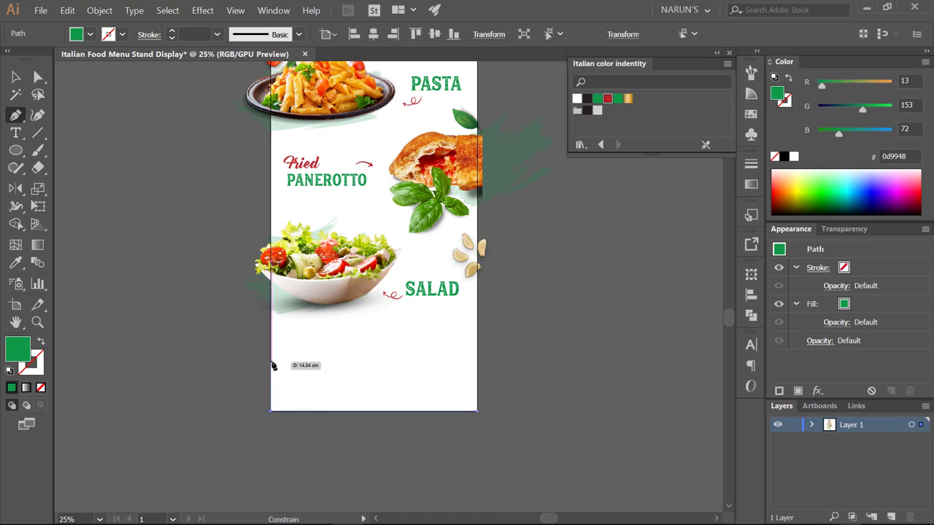
pyautogui.click(271, 360)
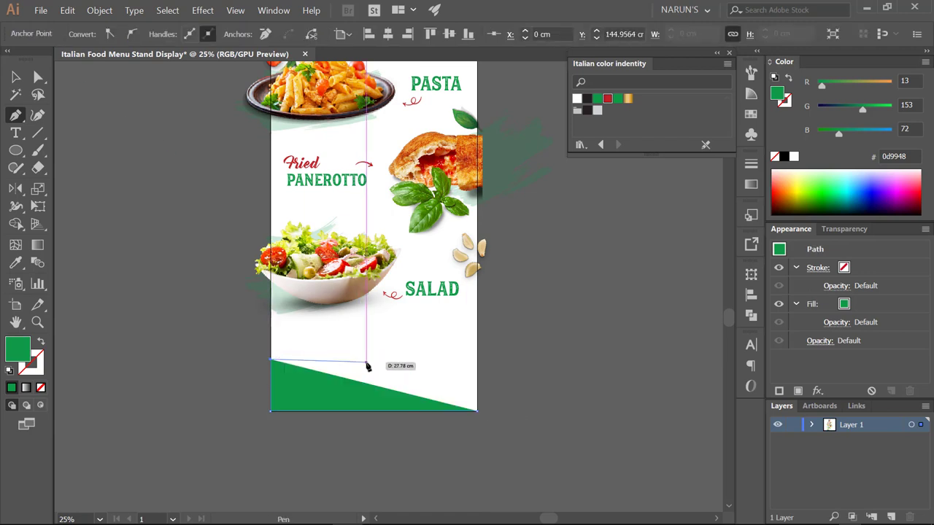
pyautogui.click(413, 359)
pyautogui.hotkey('ctrl', 'z')
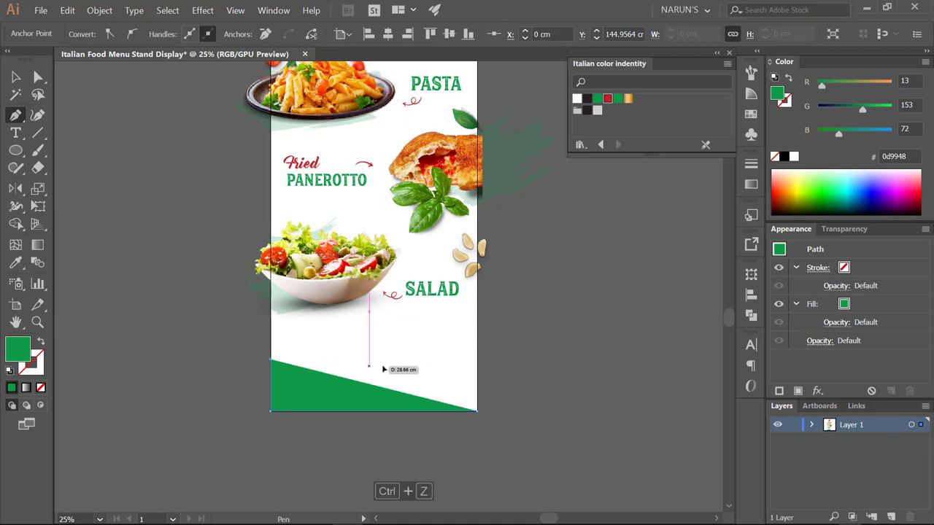
pyautogui.moveTo(440, 363); pyautogui.dragTo(440, 362)
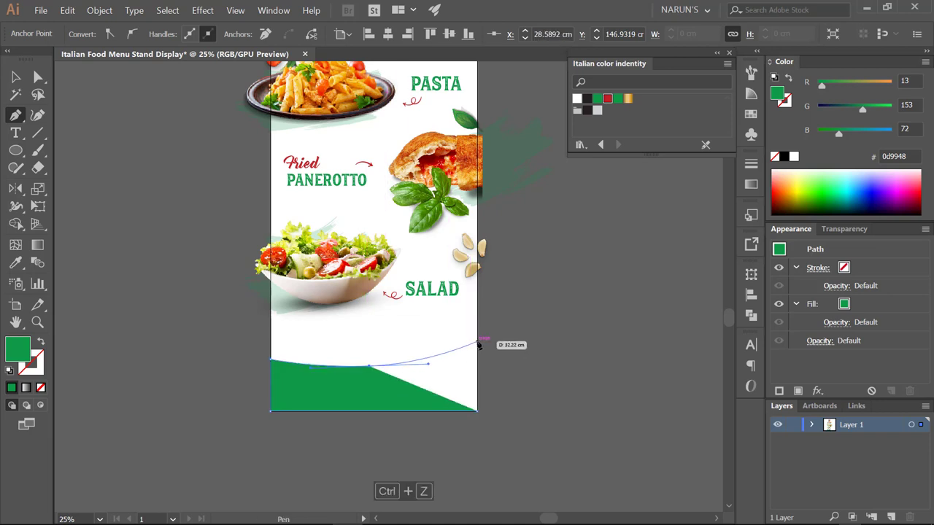
pyautogui.click(479, 344)
pyautogui.click(477, 411)
pyautogui.press('a')
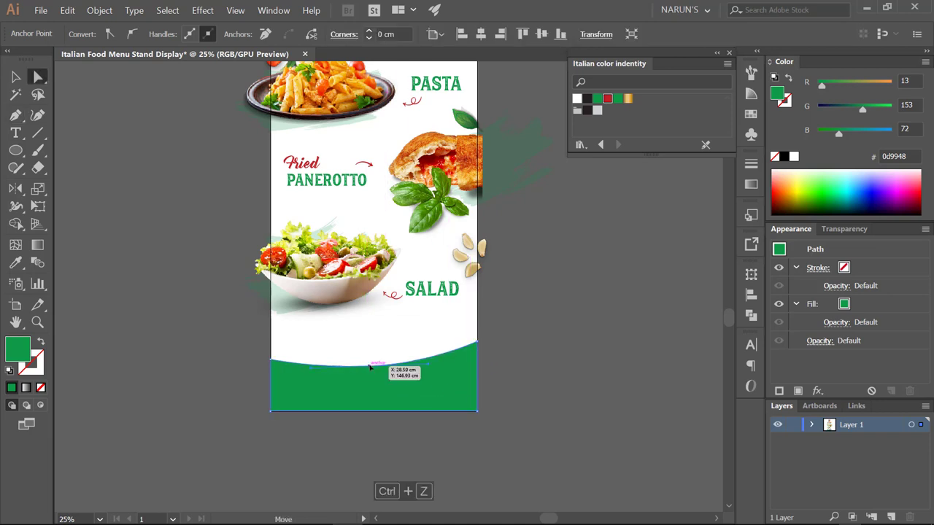
pyautogui.moveTo(370, 369); pyautogui.dragTo(370, 368)
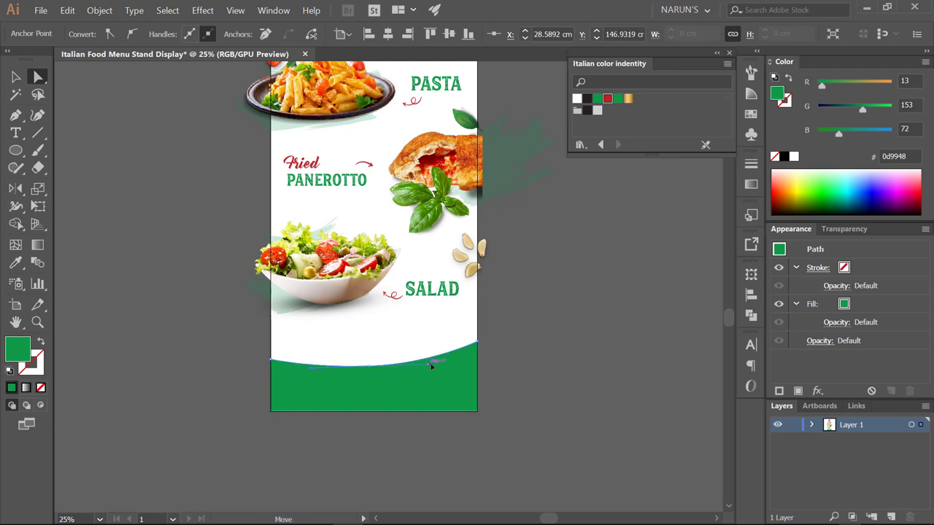
# - Move a raised copy of the footer upward and send it behind the original
pyautogui.click(492, 348)
pyautogui.click(431, 369)
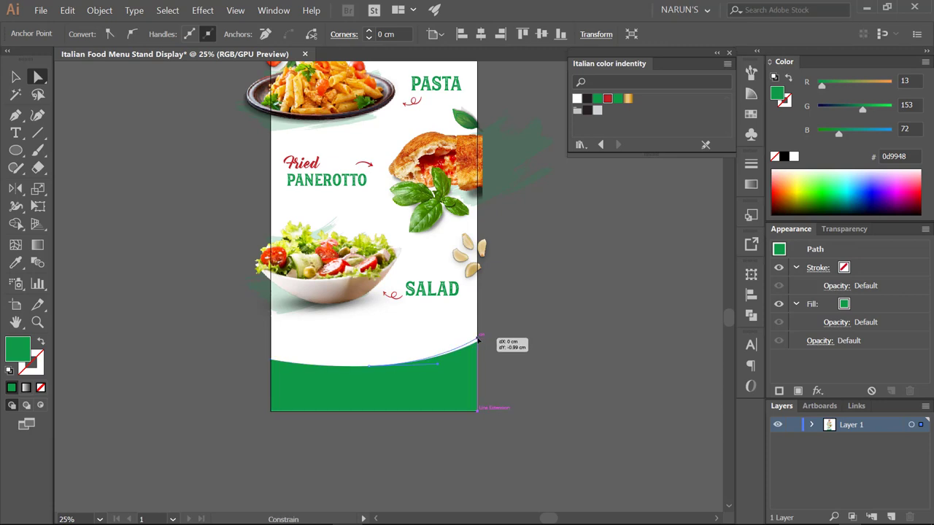
pyautogui.click(511, 343)
pyautogui.moveTo(536, 333); pyautogui.dragTo(524, 363)
pyautogui.click(365, 378)
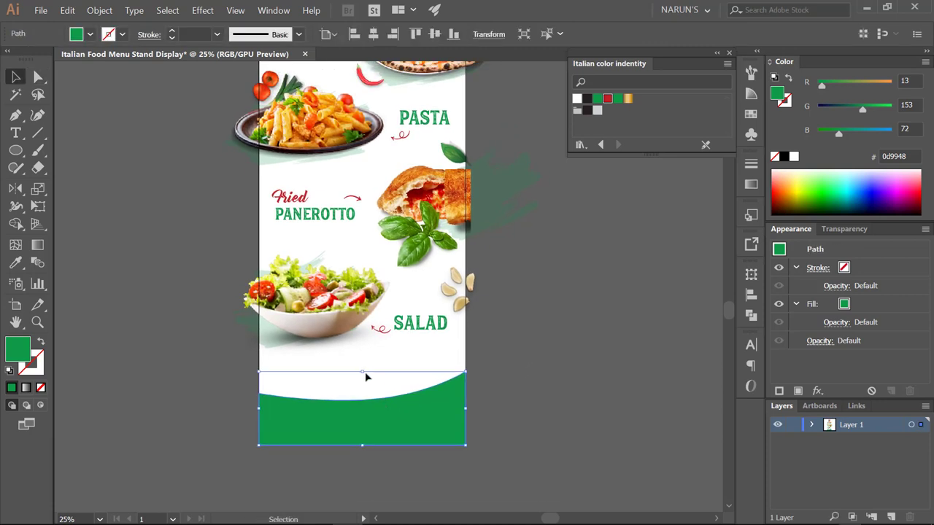
pyautogui.moveTo(365, 377); pyautogui.dragTo(375, 365)
pyautogui.click(505, 394)
pyautogui.moveTo(507, 394); pyautogui.dragTo(477, 350)
pyautogui.scroll(3, 447, 382)
pyautogui.scroll(-2, 477, 349)
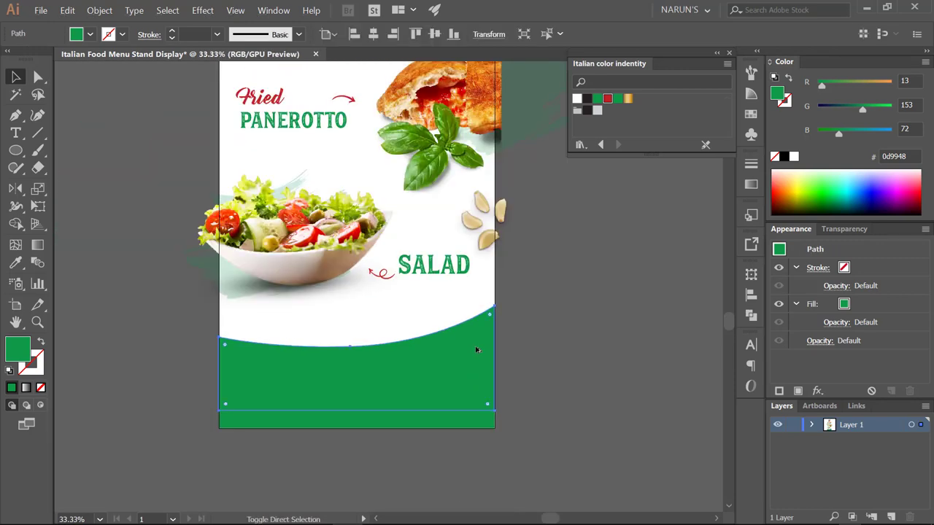
pyautogui.hotkey('ctrl', 'shift', '[')
# - Fill the copy behind the footer with the gold gradient at a 150° angle
pyautogui.click(629, 99)
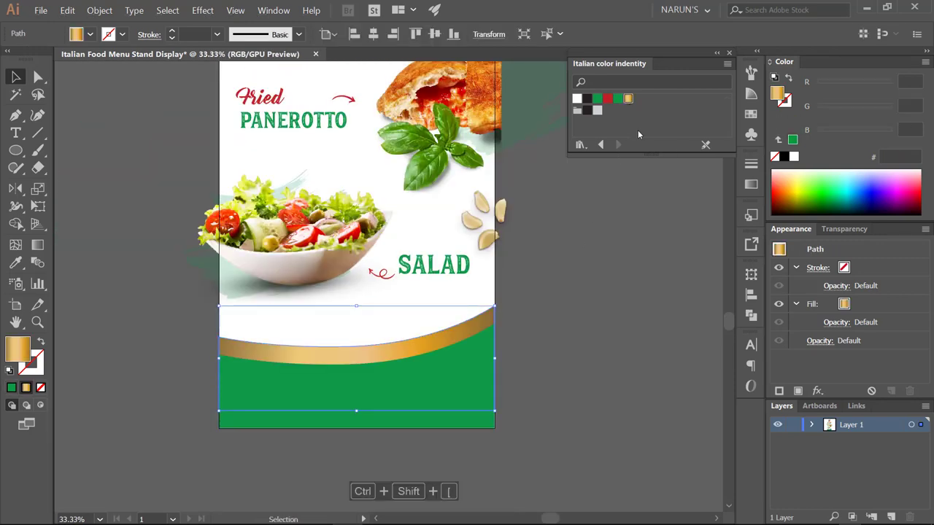
pyautogui.click(750, 183)
pyautogui.write('15')
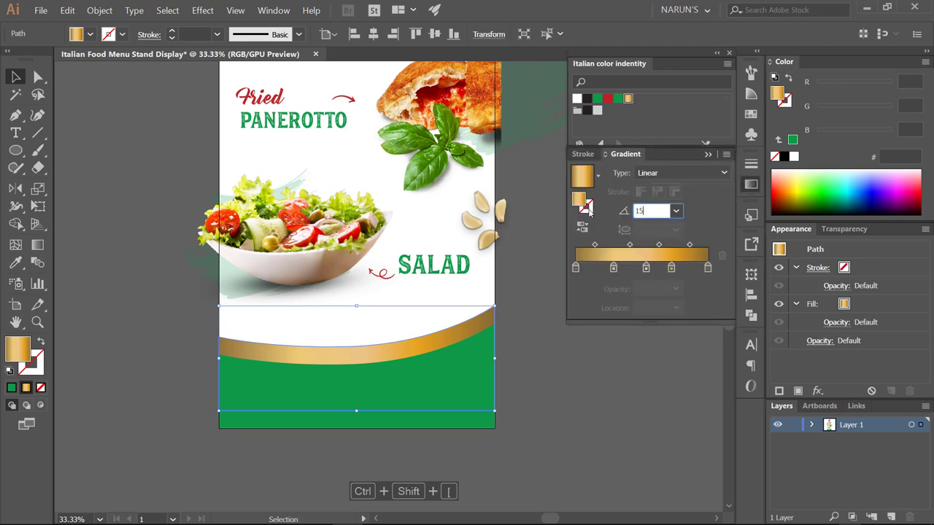
pyautogui.write('0')
pyautogui.press('Return')
pyautogui.scroll(-1, 519, 358)
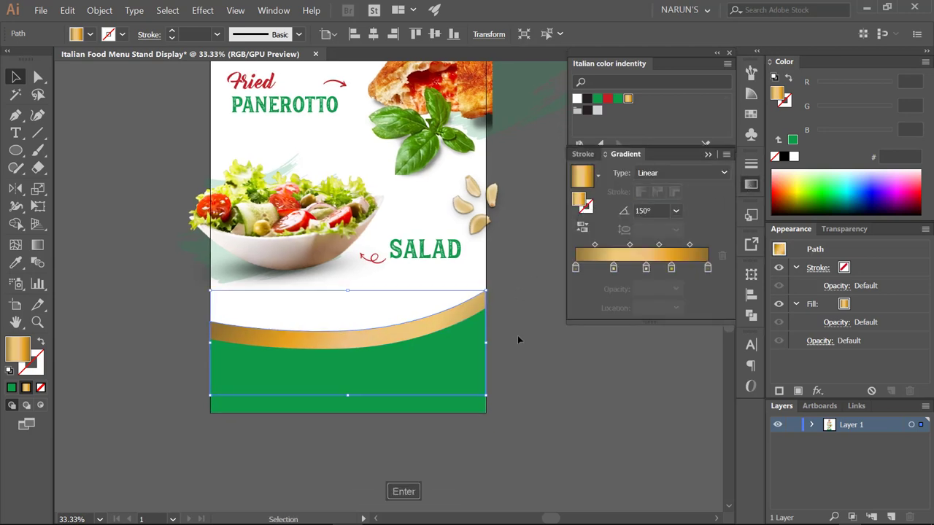
# - Skew the gold shape with Free Transform so it forms a curved band
pyautogui.press('e')
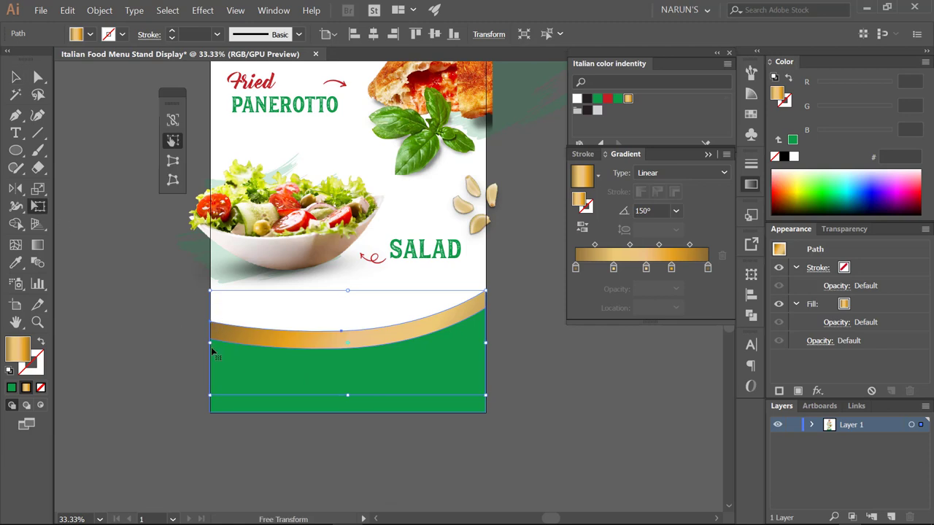
pyautogui.moveTo(209, 346); pyautogui.dragTo(206, 355)
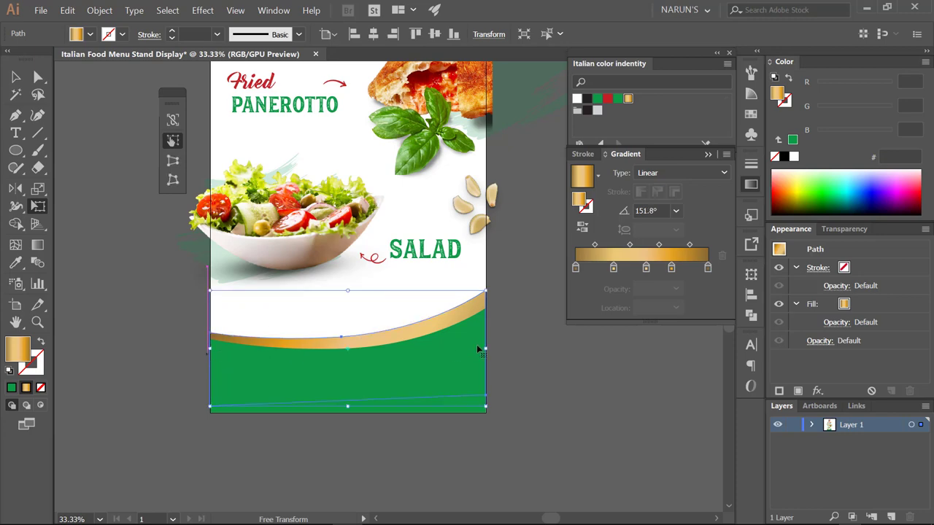
pyautogui.scroll(1, 477, 350)
pyautogui.moveTo(490, 351); pyautogui.dragTo(492, 351)
pyautogui.hscroll(-2, 196, 358)
pyautogui.scroll(3, 174, 334)
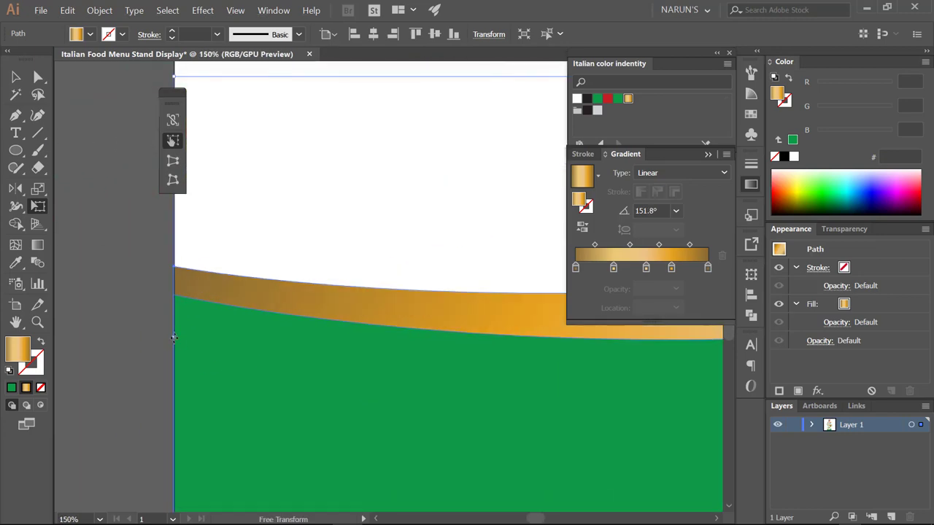
pyautogui.scroll(-4, 173, 337)
pyautogui.moveTo(339, 358); pyautogui.dragTo(287, 357)
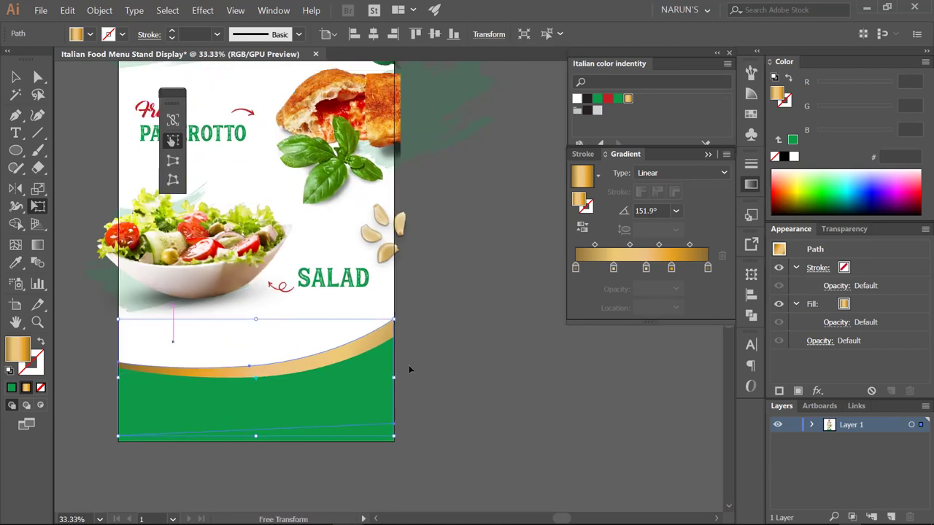
pyautogui.press('v')
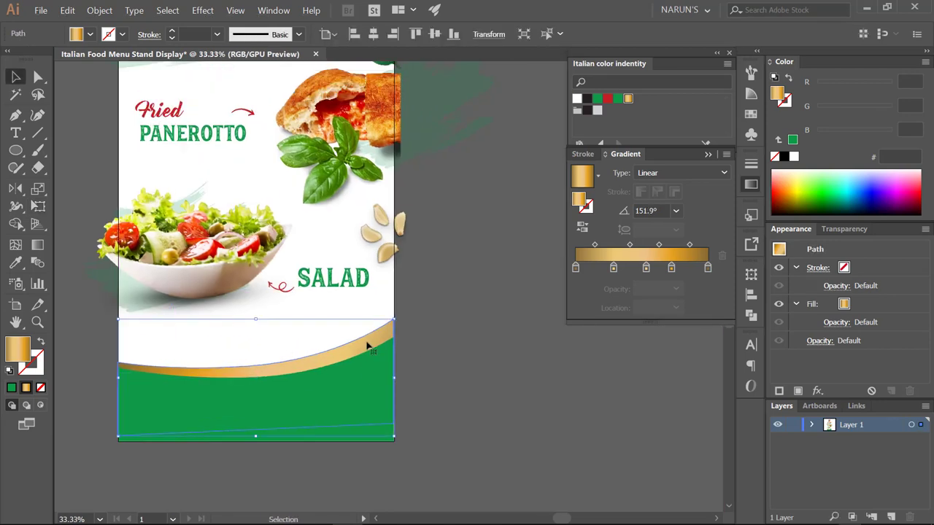
pyautogui.scroll(-1, 367, 347)
pyautogui.scroll(1, 371, 321)
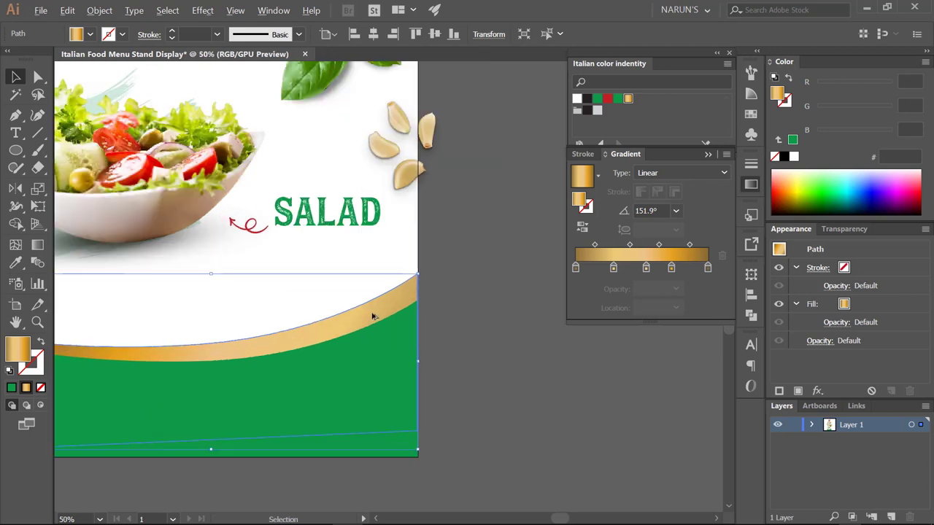
# - Paste copies of the gold band in front, shifting them down and skewing them slightly
pyautogui.hotkey('ctrl', 'f')
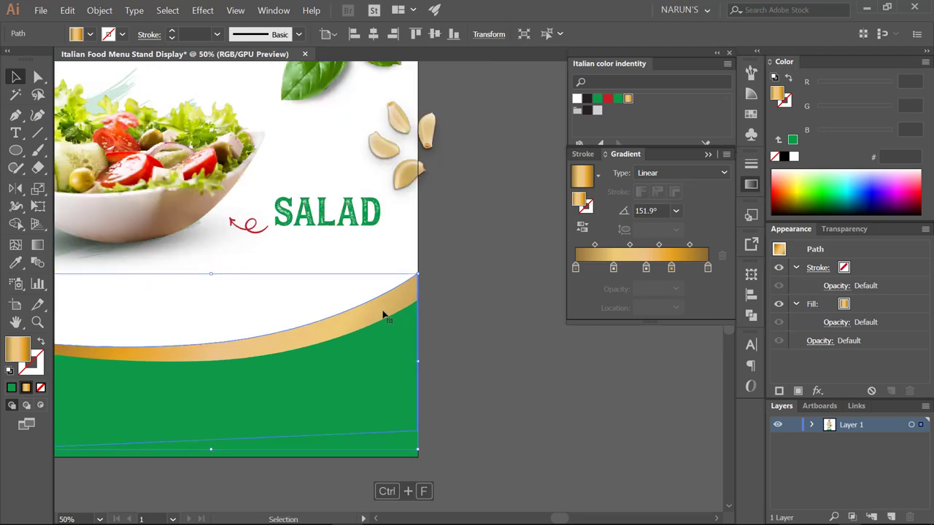
pyautogui.moveTo(383, 315); pyautogui.dragTo(382, 324)
pyautogui.hscroll(-5, 408, 328)
pyautogui.press('e')
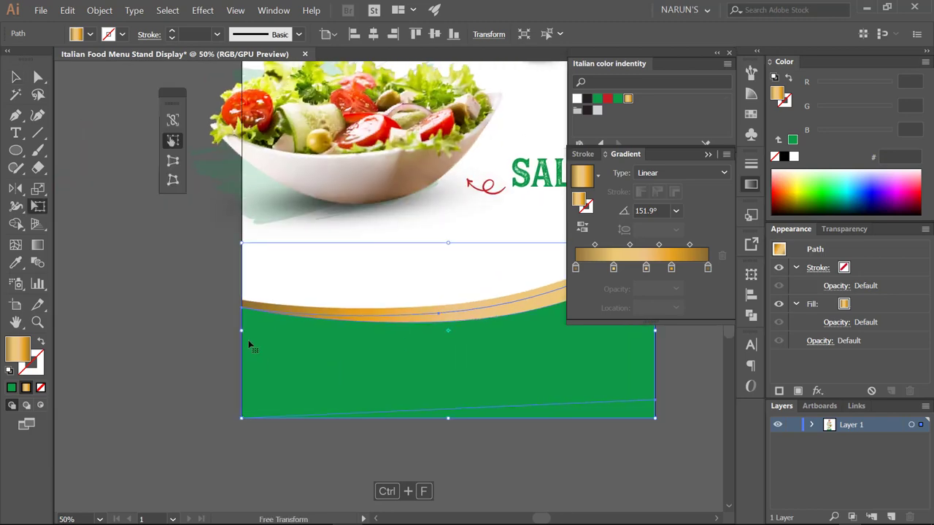
pyautogui.moveTo(248, 346); pyautogui.dragTo(248, 346)
pyautogui.moveTo(248, 345); pyautogui.dragTo(128, 362)
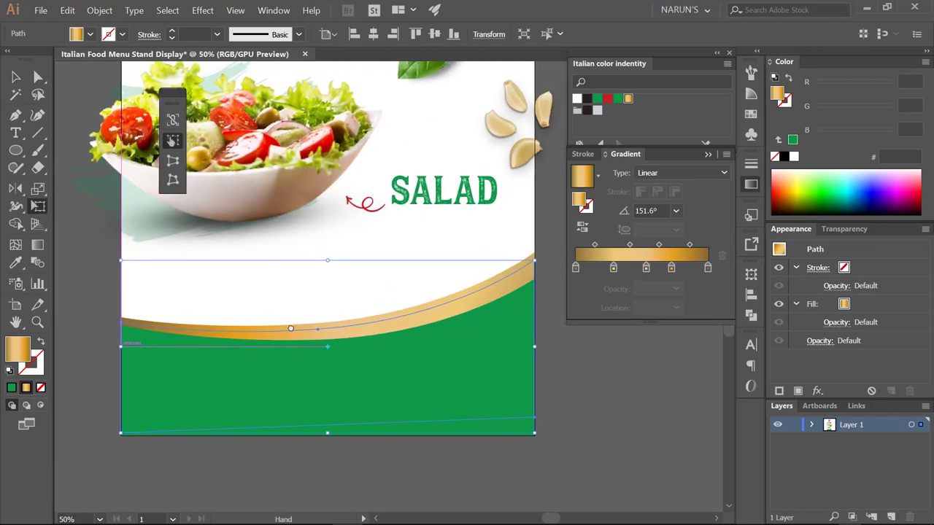
pyautogui.moveTo(291, 328); pyautogui.dragTo(267, 331)
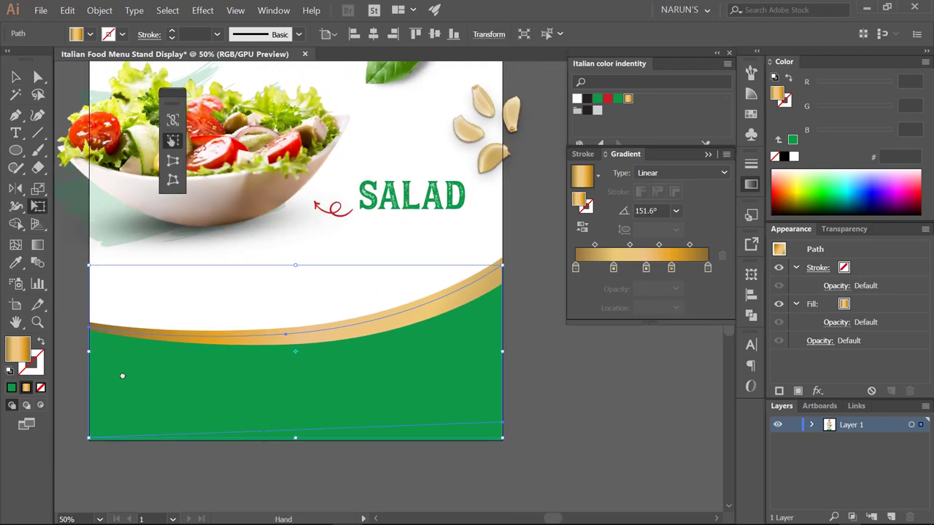
pyautogui.scroll(3, 122, 376)
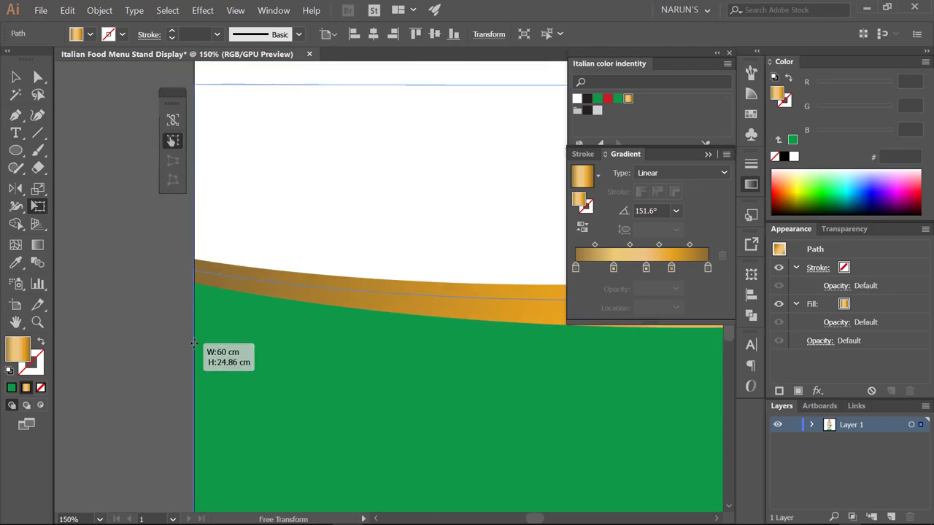
pyautogui.scroll(-2, 194, 346)
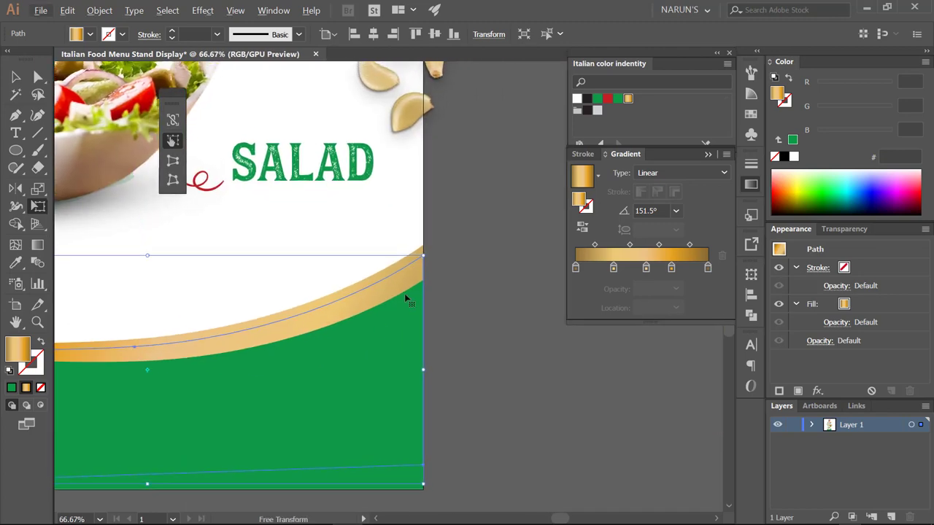
pyautogui.hotkey('ctrl', 'f')
pyautogui.moveTo(422, 371); pyautogui.dragTo(426, 375)
# - Recolour the front copies, giving one the footer green and another a white fill
pyautogui.click(617, 98)
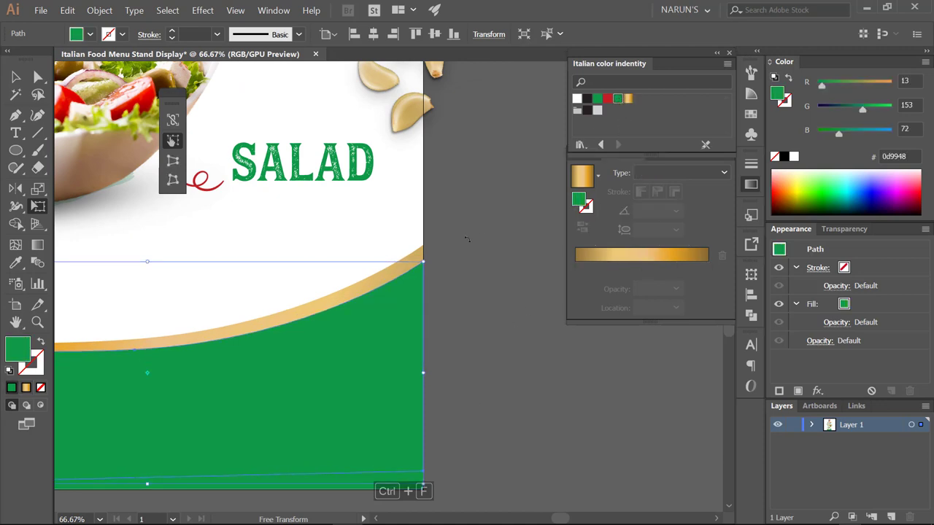
pyautogui.click(607, 99)
pyautogui.press('v')
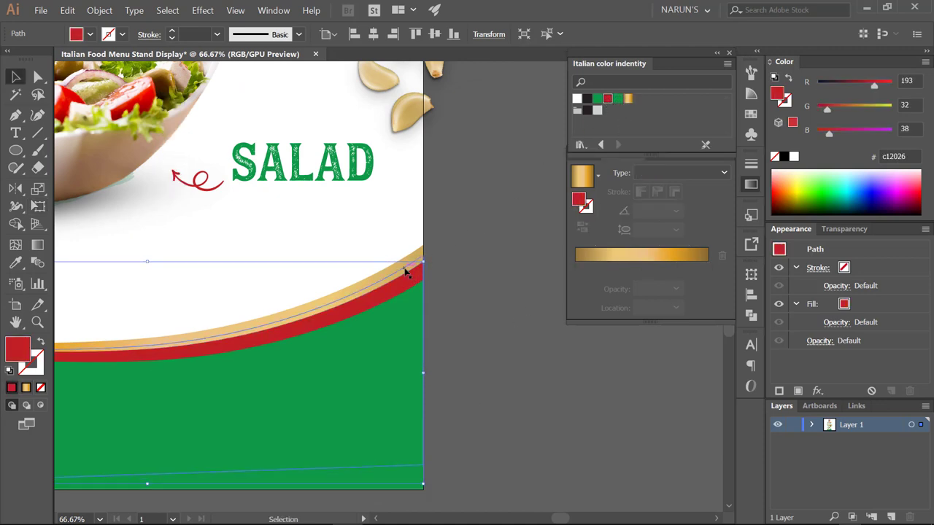
pyautogui.click(408, 269)
pyautogui.click(577, 100)
pyautogui.hotkey('ctrl', '-')
pyautogui.moveTo(451, 286); pyautogui.dragTo(596, 294)
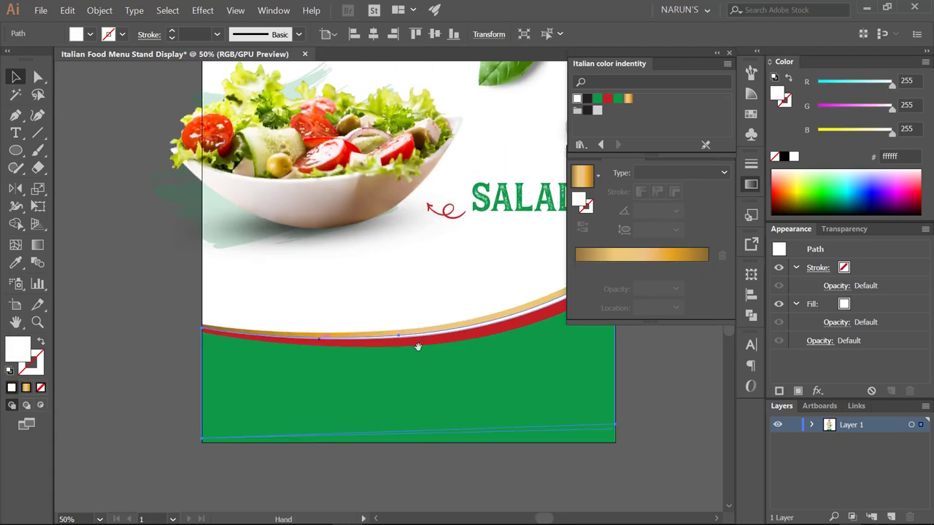
pyautogui.hotkey('ctrl', 'z')
# - Free-transform the red band path, stretching its left and right edges
pyautogui.click(228, 359)
pyautogui.hotkey('ctrl', '+')
pyautogui.hotkey('ctrl', '+')
pyautogui.hotkey('ctrl', '+')
pyautogui.press('e')
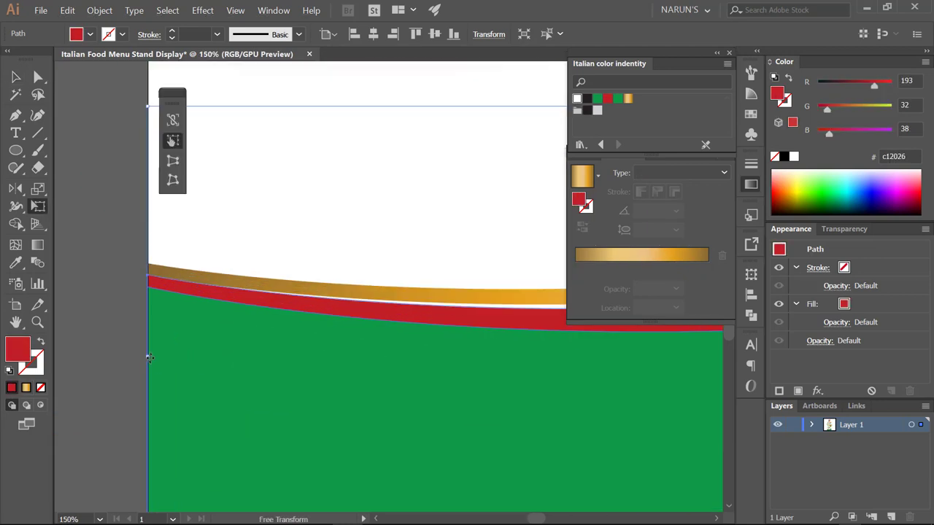
pyautogui.moveTo(147, 357); pyautogui.dragTo(147, 360)
pyautogui.hotkey('ctrl', '-')
pyautogui.hotkey('ctrl', '-')
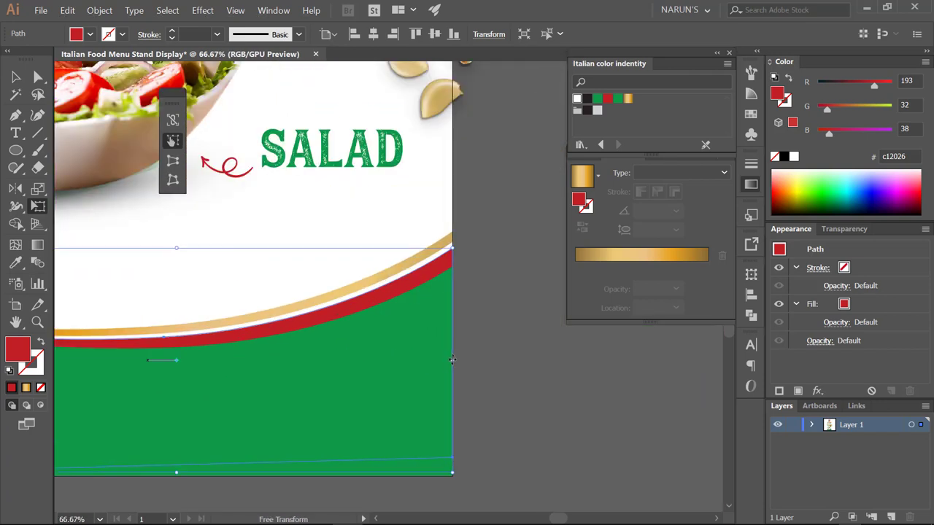
pyautogui.moveTo(453, 359); pyautogui.dragTo(454, 361)
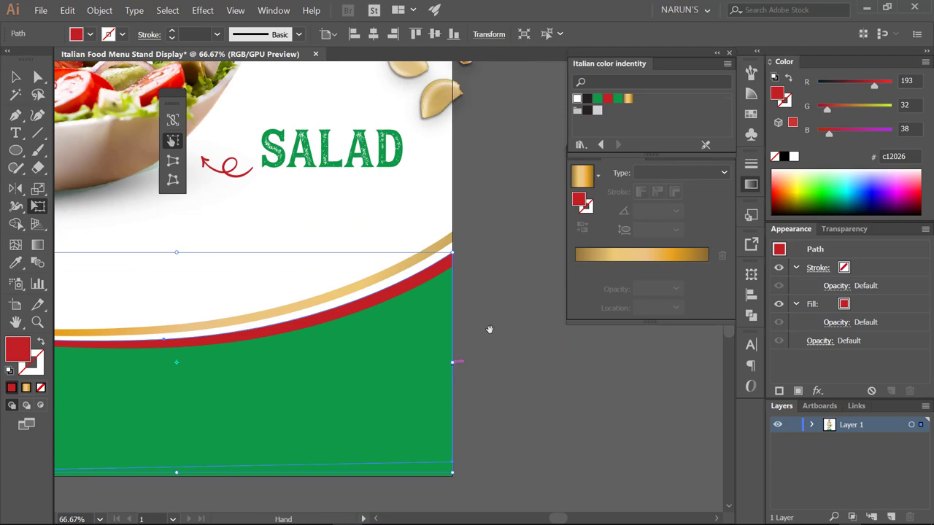
pyautogui.moveTo(489, 329); pyautogui.dragTo(492, 340)
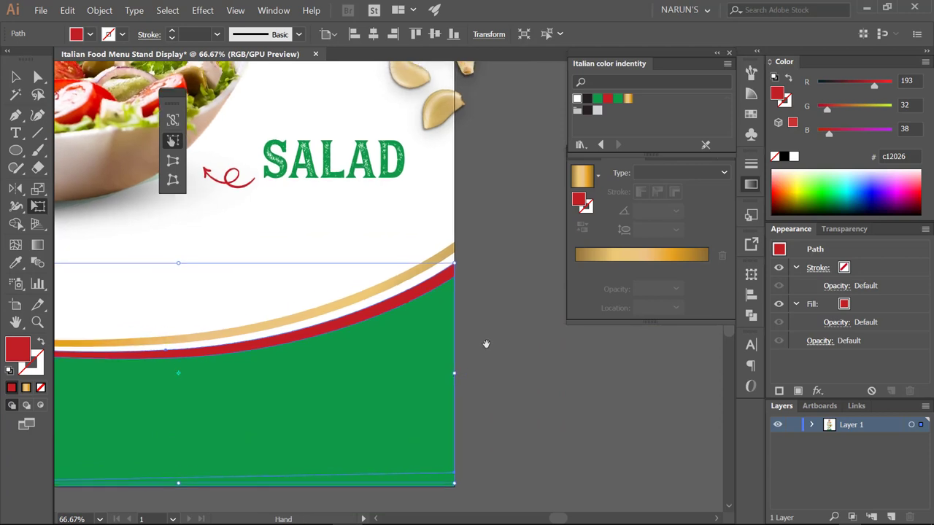
pyautogui.moveTo(452, 374); pyautogui.dragTo(454, 374)
# - Cut the red band out of the green footer shape with Minus Front
pyautogui.press('v')
pyautogui.keyDown('shift'); pyautogui.click(431, 272); pyautogui.keyUp('shift')
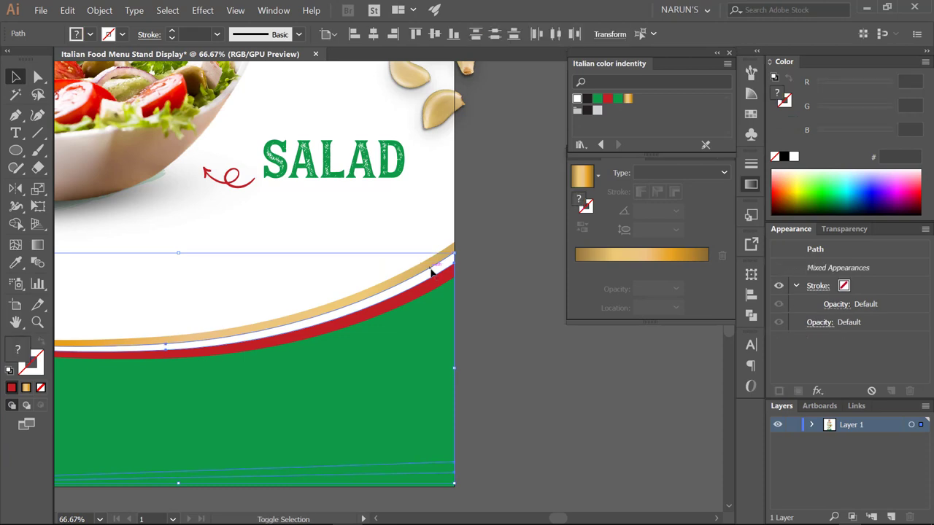
pyautogui.click(750, 316)
pyautogui.click(607, 297)
pyautogui.hotkey('ctrl', '-')
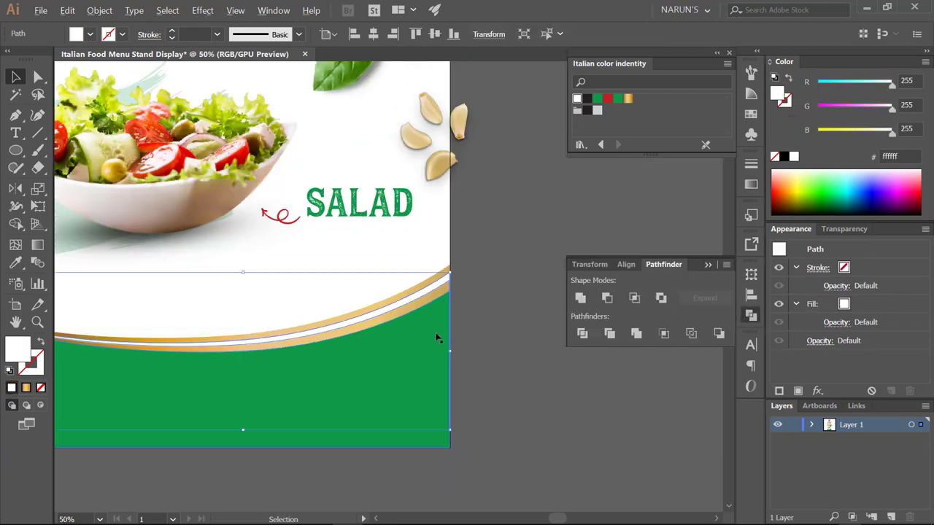
pyautogui.moveTo(484, 308); pyautogui.dragTo(506, 308)
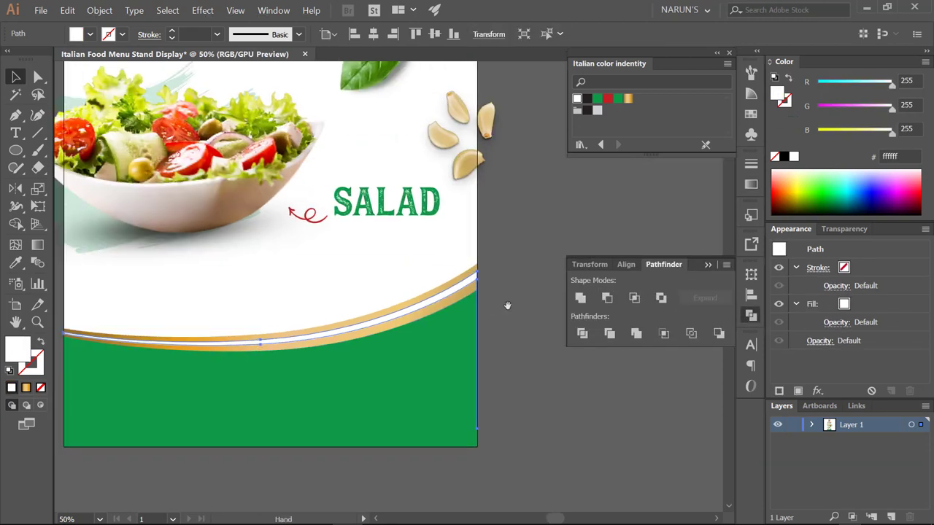
# - Fill the arc with the gold gradient at 150° and set its blend mode to Multiply
pyautogui.click(625, 104)
pyautogui.moveTo(566, 243); pyautogui.dragTo(553, 244)
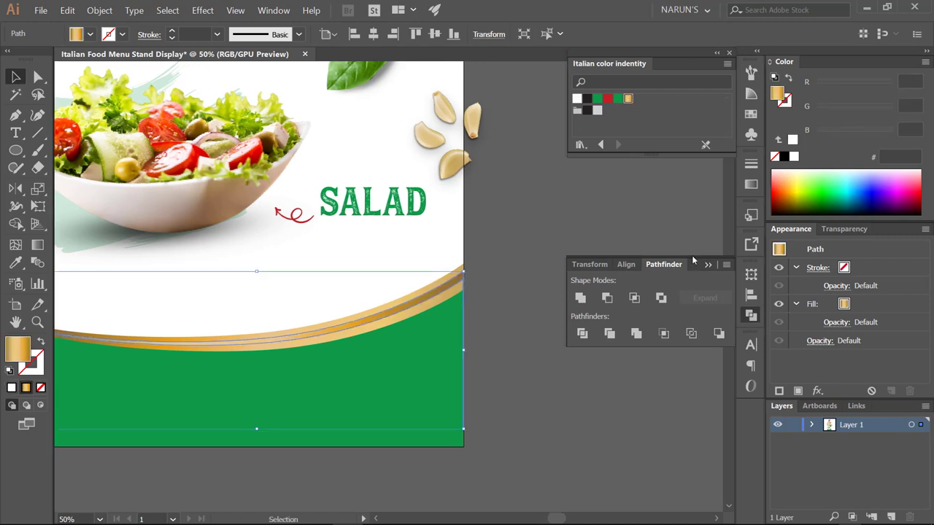
pyautogui.click(751, 185)
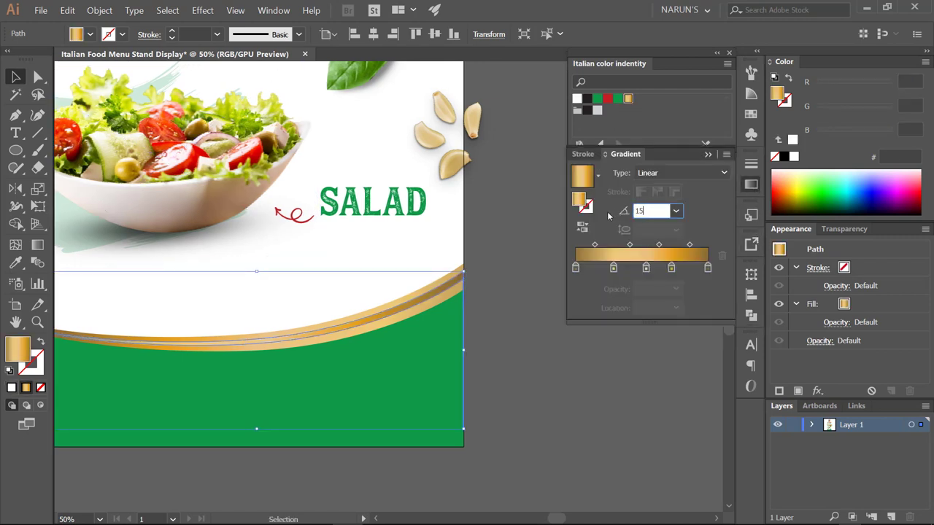
pyautogui.write('150')
pyautogui.press('Tab')
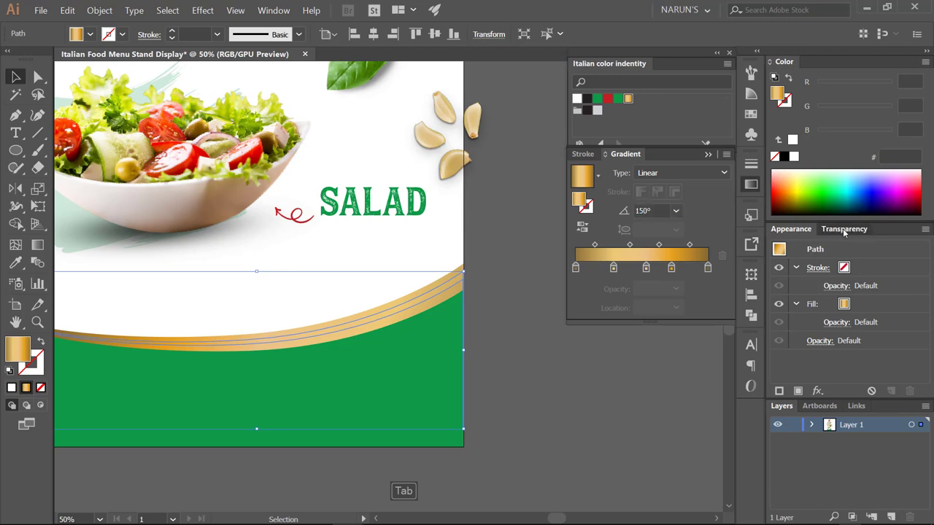
pyautogui.click(839, 229)
pyautogui.click(803, 249)
pyautogui.click(789, 293)
pyautogui.click(514, 359)
pyautogui.hotkey('ctrl', '-')
pyautogui.hotkey('ctrl', '-')
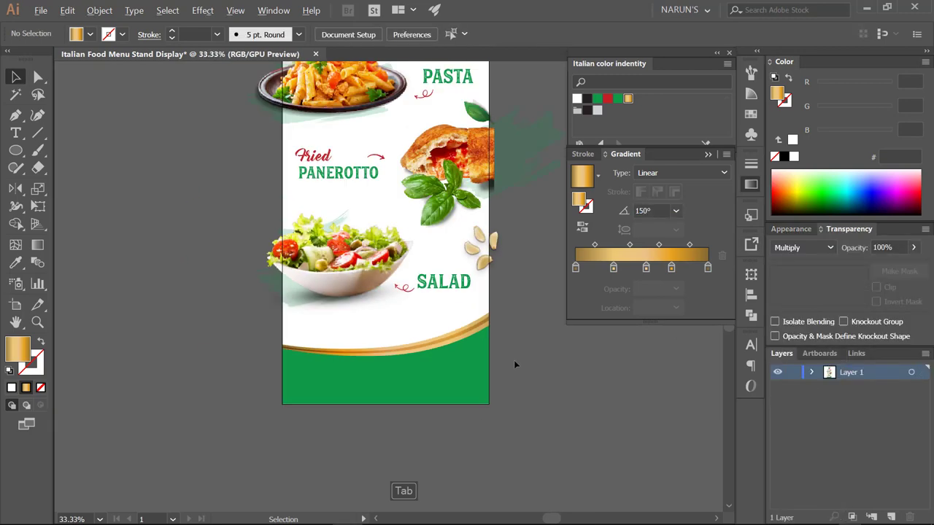
# - Nudge the green footer shape slightly down
pyautogui.moveTo(514, 359); pyautogui.dragTo(508, 355)
pyautogui.scroll(3, 470, 343)
pyautogui.click(482, 337)
pyautogui.scroll(2, 484, 336)
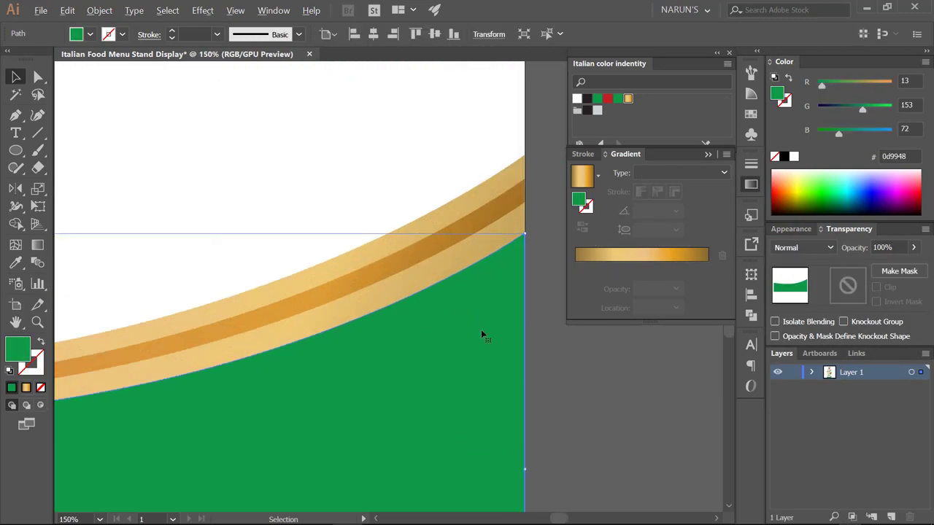
pyautogui.moveTo(492, 320); pyautogui.dragTo(491, 326)
pyautogui.scroll(-2, 490, 325)
pyautogui.scroll(3, 494, 313)
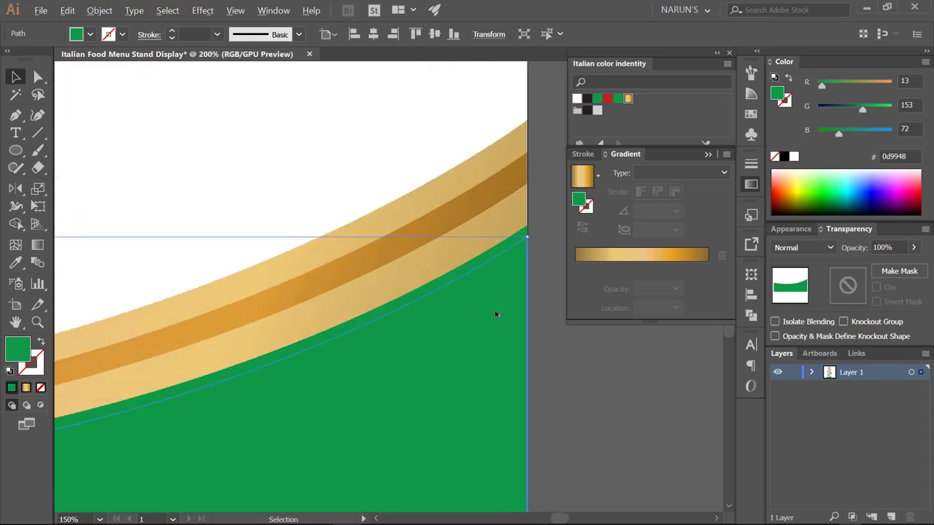
pyautogui.click(536, 277)
pyautogui.click(509, 275)
# - Paste a copy of the green footer behind it and give it the gold stripe's appearance
pyautogui.hotkey('ctrl', 'c')
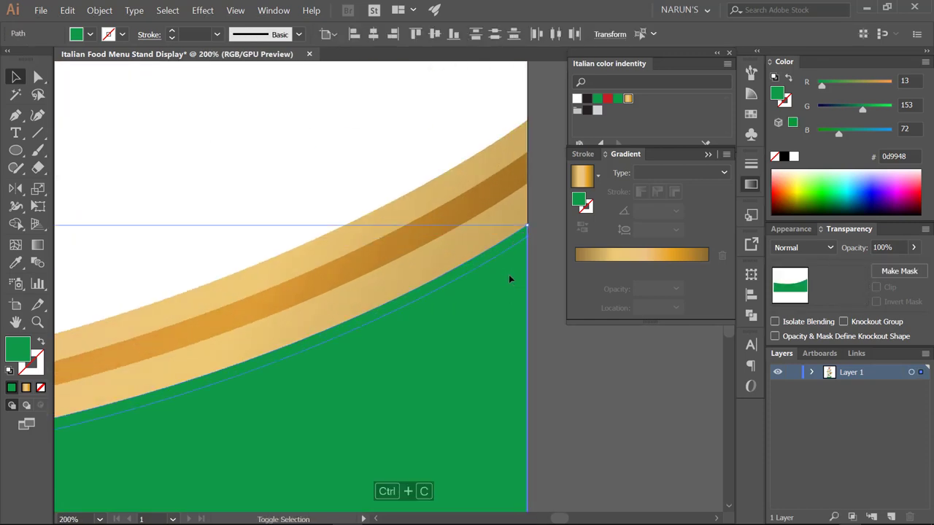
pyautogui.click(751, 315)
pyautogui.hotkey('ctrl', 'b')
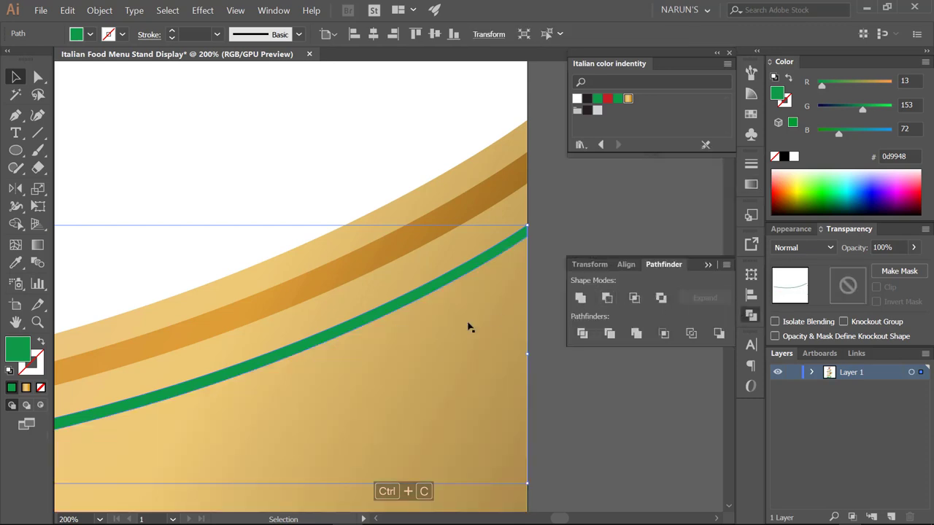
pyautogui.scroll(-3, 467, 325)
pyautogui.press('i')
pyautogui.click(436, 313)
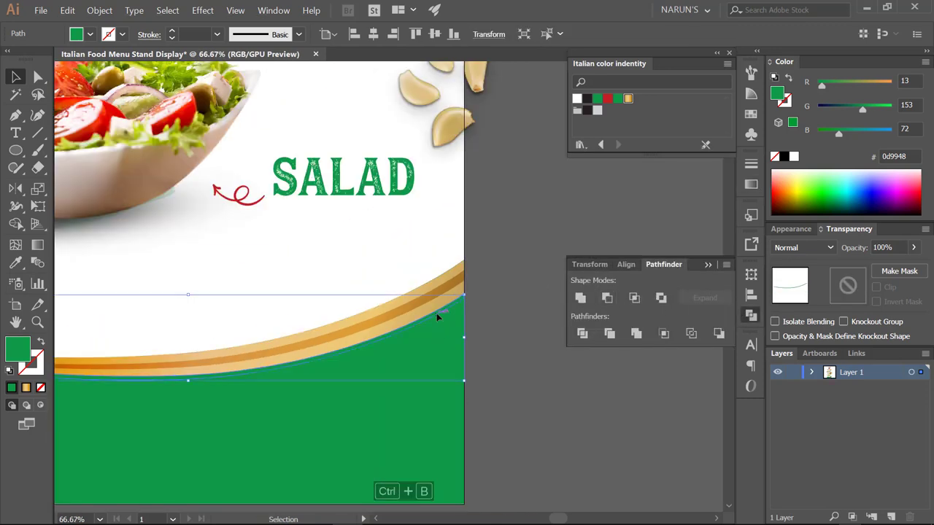
pyautogui.click(456, 277)
pyautogui.press('v')
pyautogui.click(500, 319)
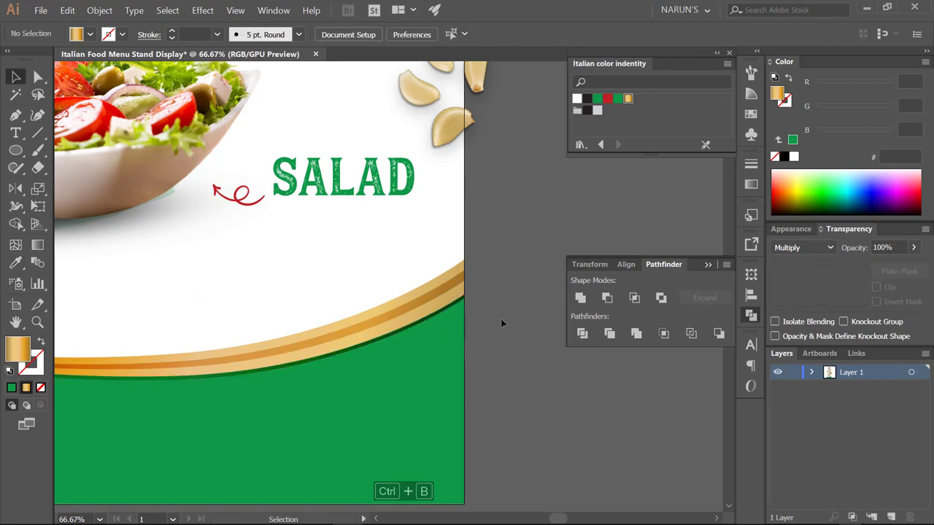
pyautogui.scroll(-3, 501, 318)
pyautogui.moveTo(518, 304); pyautogui.dragTo(507, 324)
# - Bring the phone icon in front of the green footer and nudge it into place
pyautogui.scroll(-1, 414, 407)
pyautogui.scroll(-1, 415, 407)
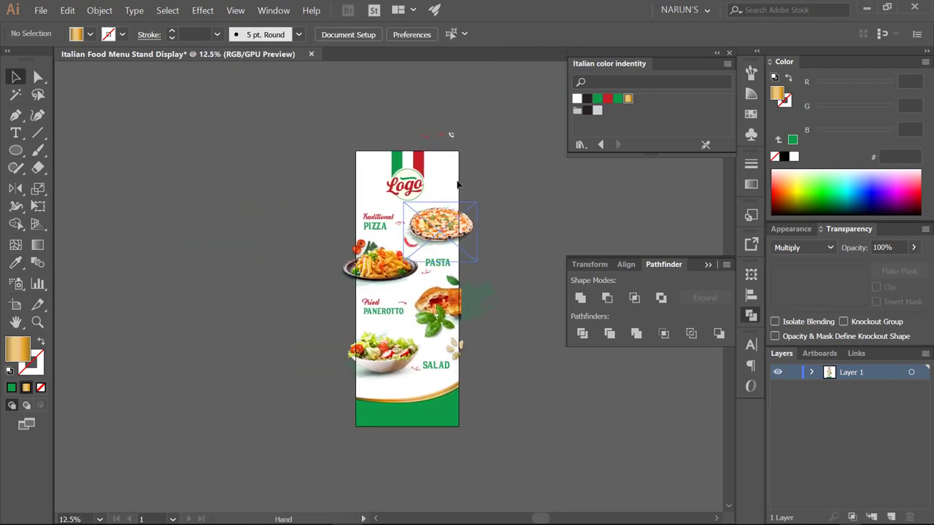
pyautogui.click(379, 412)
pyautogui.scroll(3, 379, 413)
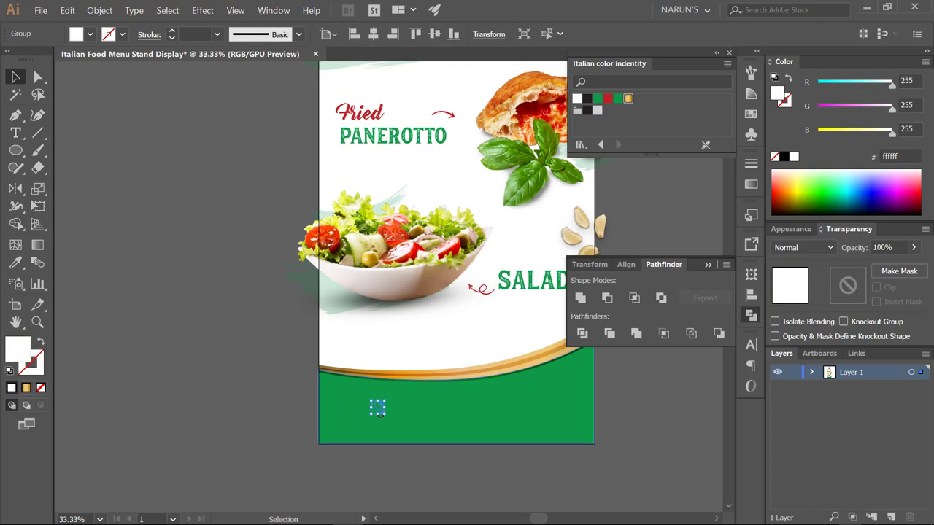
pyautogui.hotkey('ctrl', 'shift', ']')
pyautogui.moveTo(383, 414); pyautogui.dragTo(381, 413)
pyautogui.moveTo(381, 413); pyautogui.dragTo(326, 395)
# - Start a text object beside the phone icon and begin typing the phone number
pyautogui.press('t')
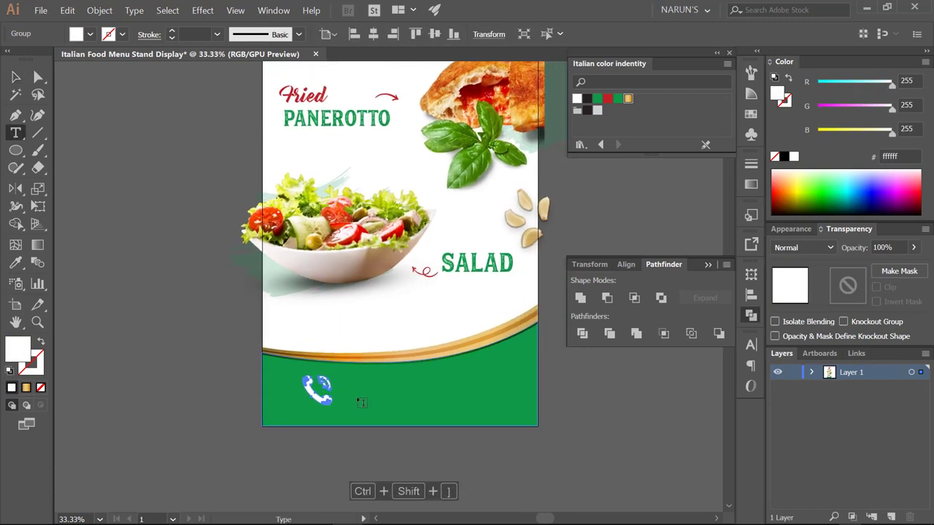
pyautogui.click(358, 400)
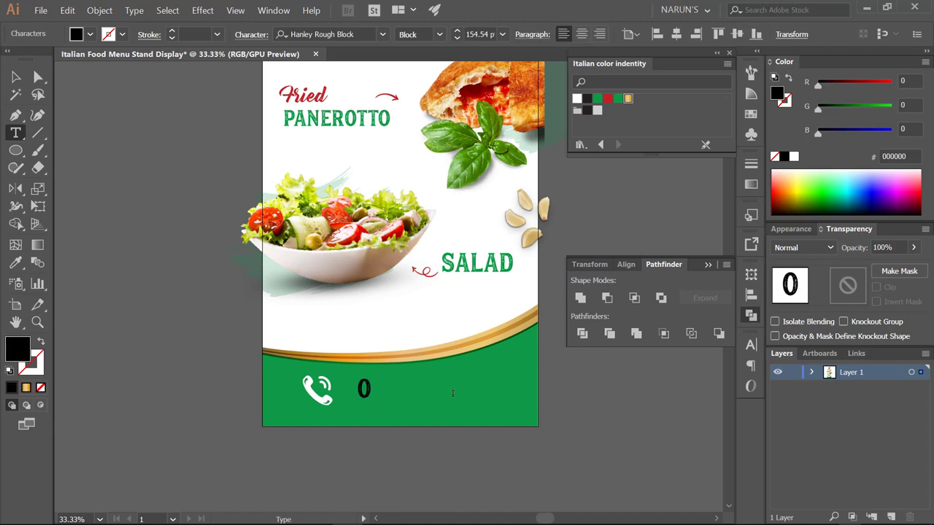
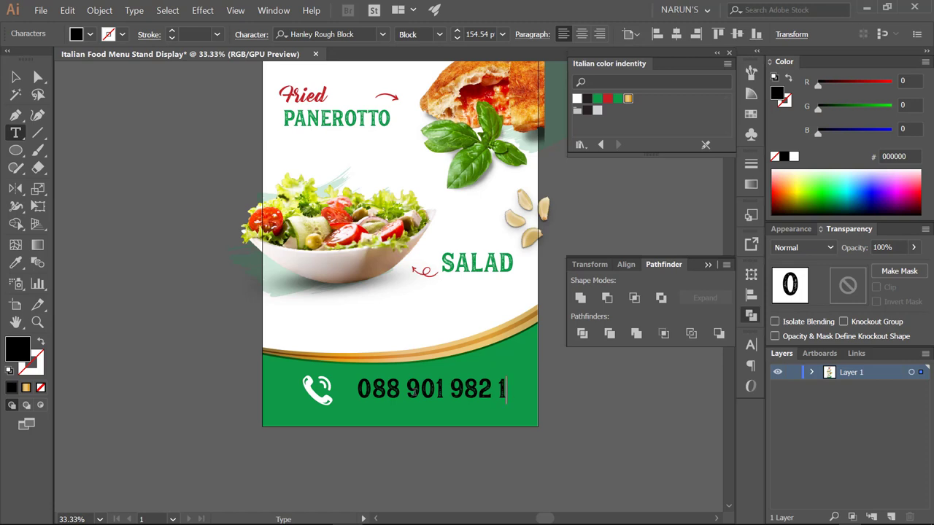
# - Shift the phone icon and number left on the footer and nudge the icon into place
pyautogui.press('Escape')
pyautogui.moveTo(421, 390); pyautogui.dragTo(414, 398)
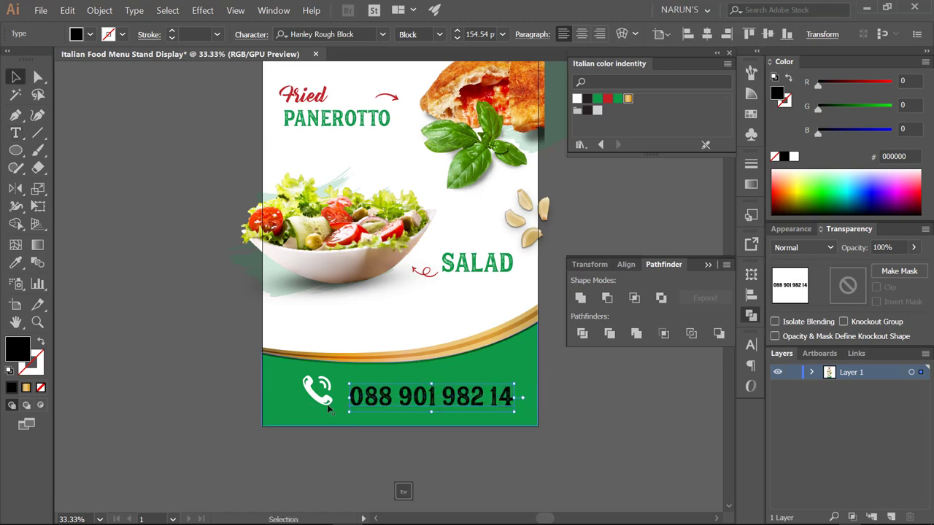
pyautogui.keyDown('shift'); pyautogui.click(326, 401); pyautogui.keyUp('shift')
pyautogui.moveTo(326, 401); pyautogui.dragTo(312, 404)
pyautogui.keyDown('shift'); pyautogui.click(316, 398); pyautogui.keyUp('shift')
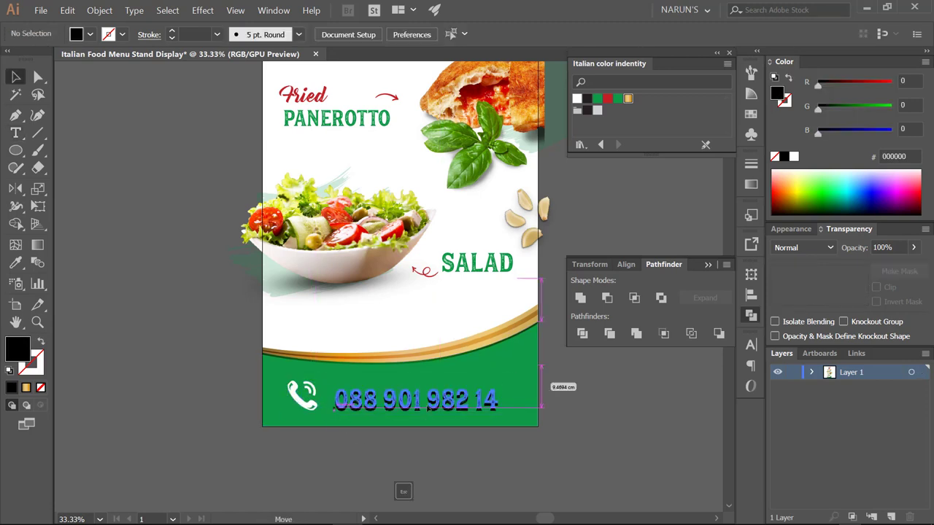
pyautogui.click(302, 394)
pyautogui.moveTo(302, 395); pyautogui.dragTo(304, 395)
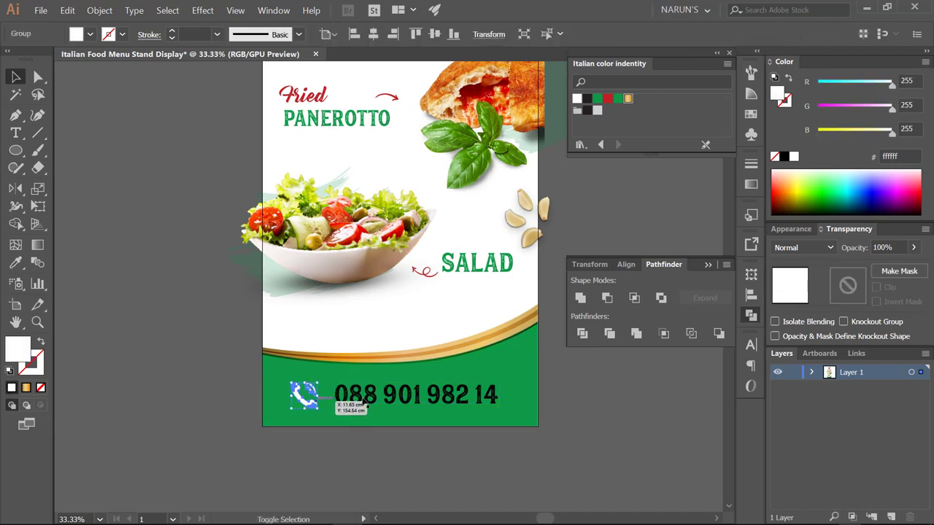
# - Set the number to Avenir Next Condensed Bold Italic, enlarge it, and realign it with the icon
pyautogui.click(326, 35)
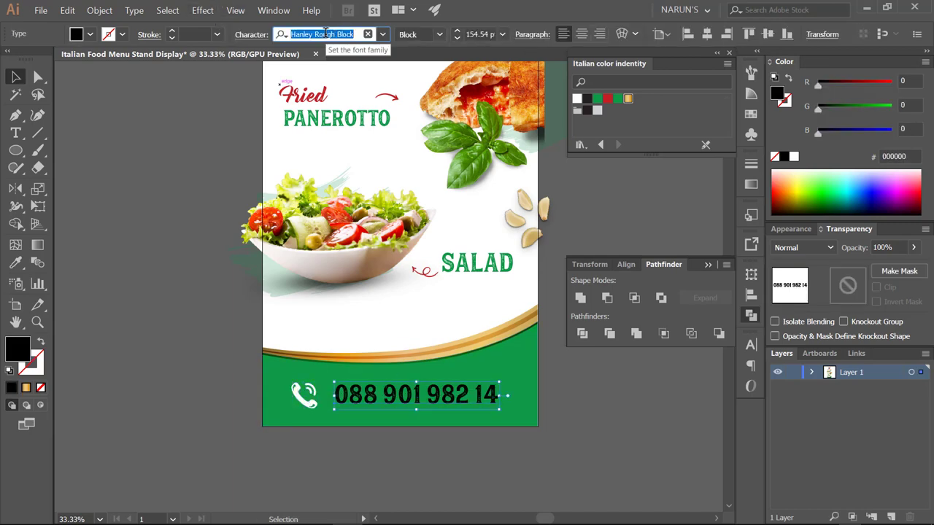
pyautogui.write('ave')
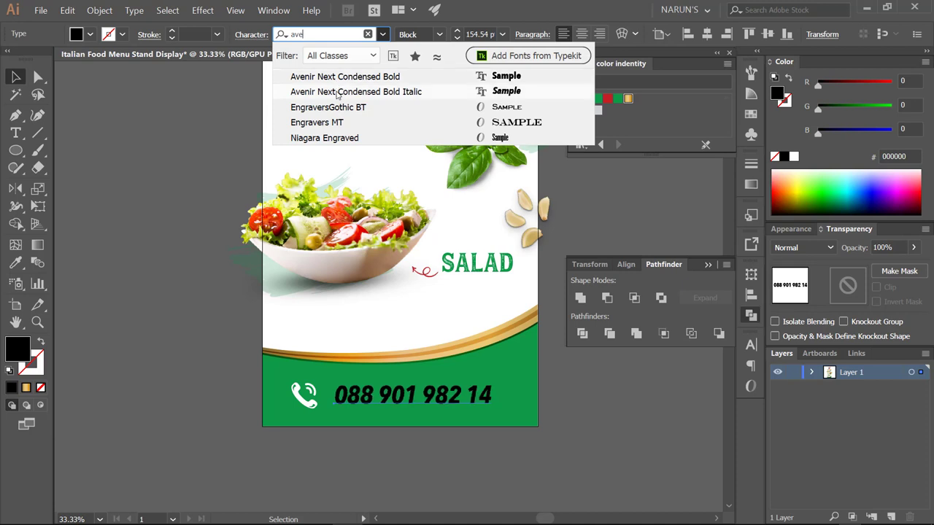
pyautogui.click(328, 93)
pyautogui.moveTo(494, 396); pyautogui.dragTo(538, 396)
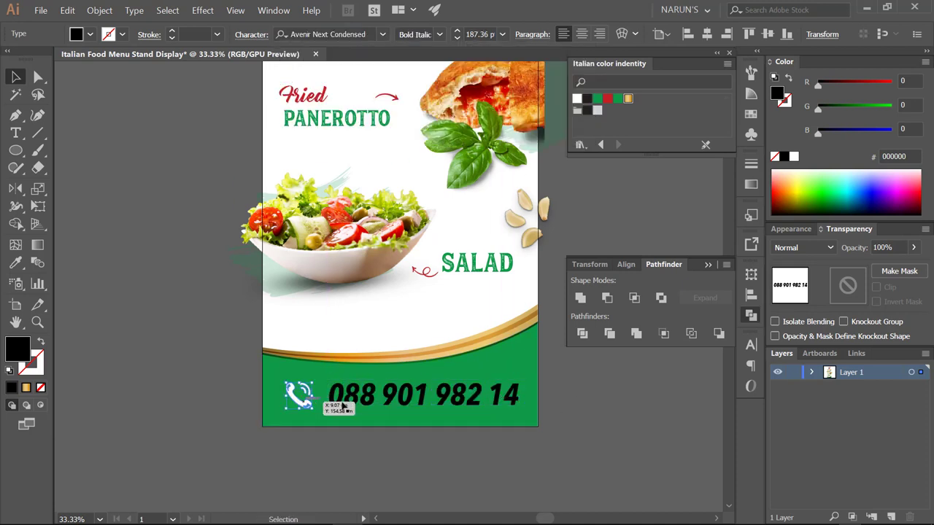
pyautogui.moveTo(303, 394); pyautogui.dragTo(298, 394)
pyautogui.moveTo(465, 395); pyautogui.dragTo(445, 398)
# - Eyedrop the phone icon's white onto the number text
pyautogui.press('i')
pyautogui.click(296, 395)
pyautogui.press('v')
pyautogui.hotkey('ctrl', 'shift', 'a')
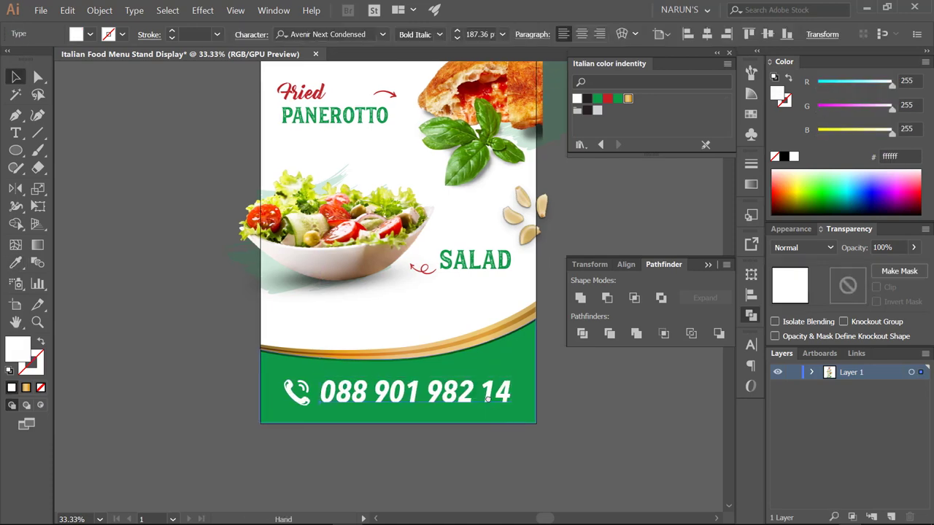
pyautogui.scroll(-1, 313, 382)
pyautogui.scroll(2, 270, 359)
# - Group the phone icon with the number and centre the group horizontally
pyautogui.click(277, 349)
pyautogui.click(349, 350)
pyautogui.scroll(-3, 349, 350)
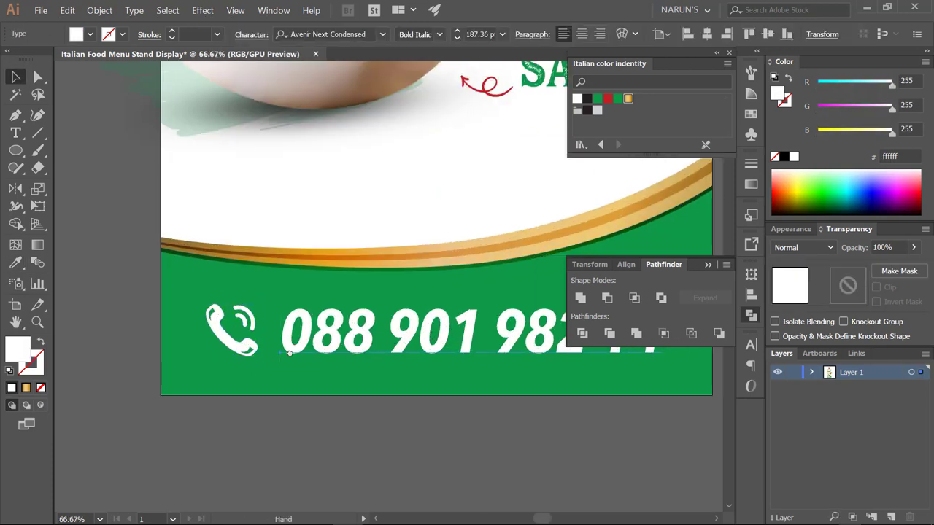
pyautogui.click(459, 367)
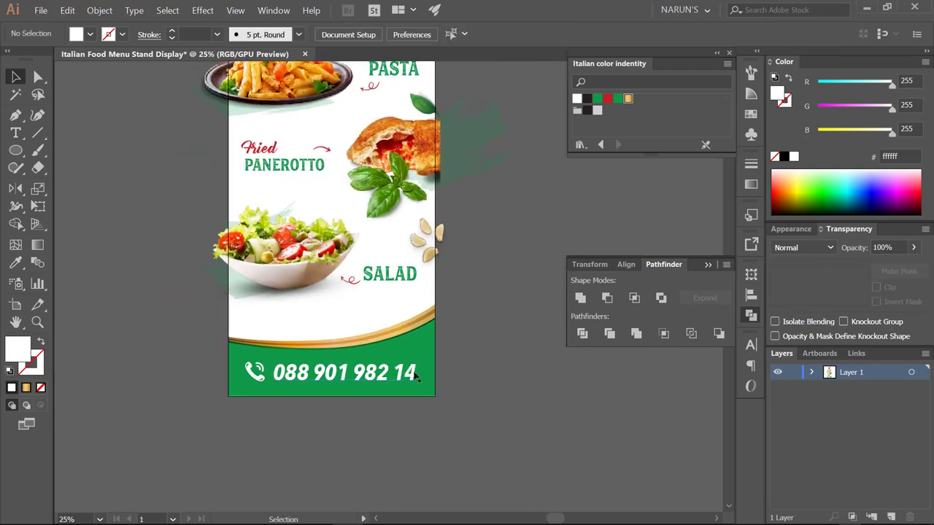
pyautogui.click(417, 373)
pyautogui.scroll(1, 417, 373)
pyautogui.hscroll(-1, 417, 373)
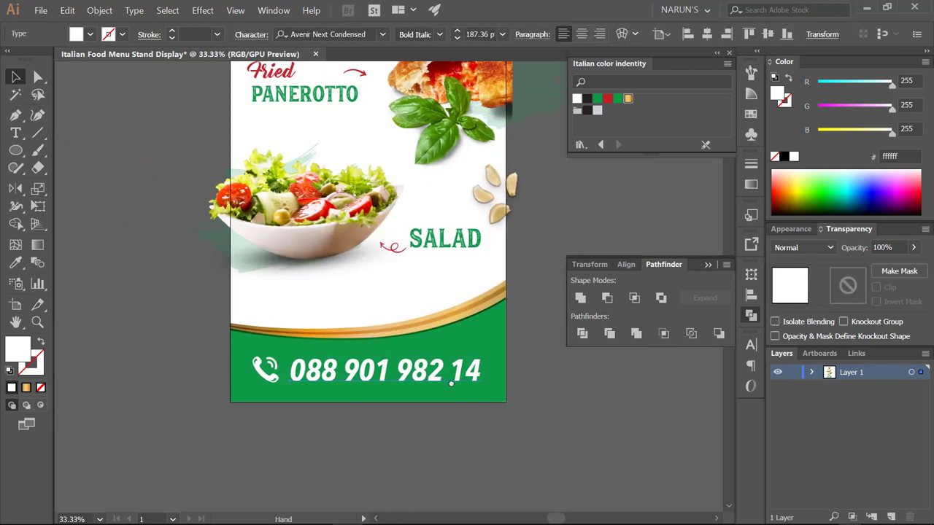
pyautogui.keyDown('shift'); pyautogui.click(270, 378); pyautogui.keyUp('shift')
pyautogui.hotkey('ctrl', 'g')
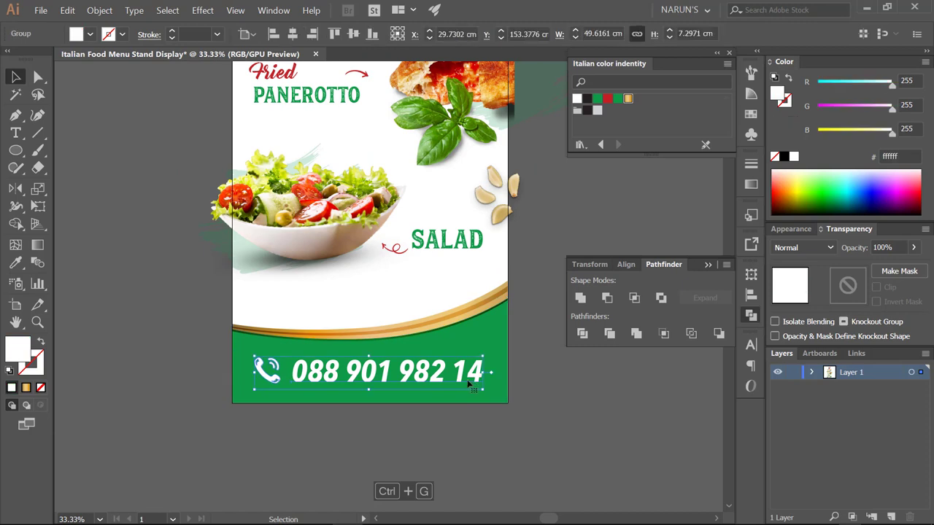
pyautogui.click(292, 34)
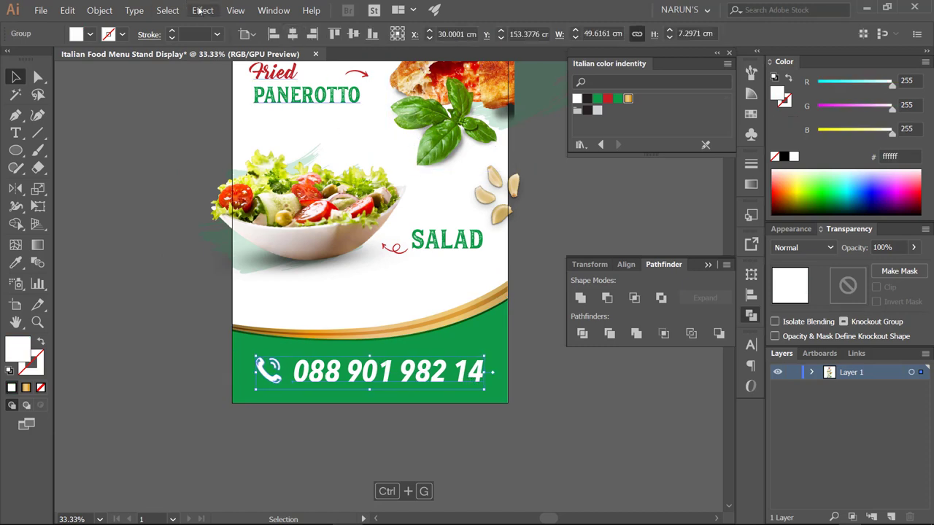
# - Add a previewed Drop Shadow with 0.3 cm X and Y offsets
pyautogui.click(202, 11)
pyautogui.click(358, 169)
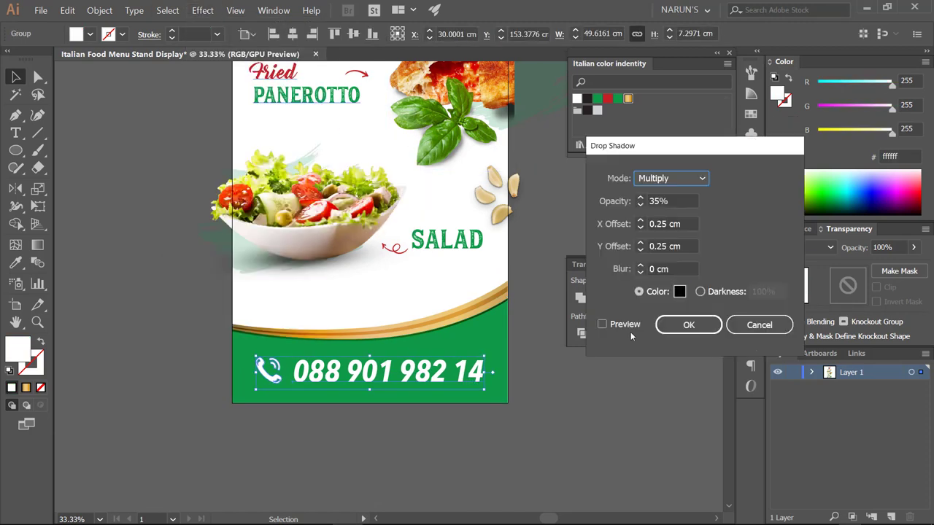
pyautogui.click(603, 324)
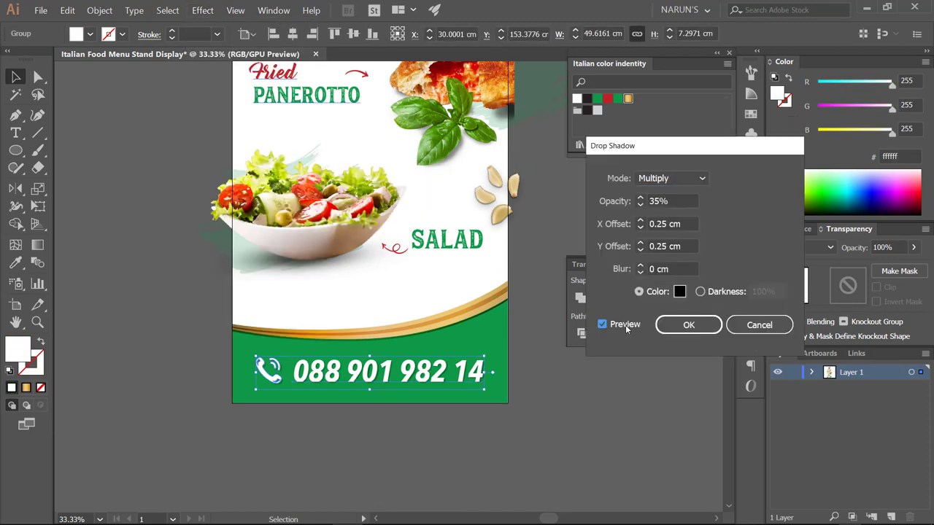
pyautogui.click(652, 201)
pyautogui.press('BackSpace')
pyautogui.write('5')
pyautogui.moveTo(655, 224); pyautogui.dragTo(711, 224)
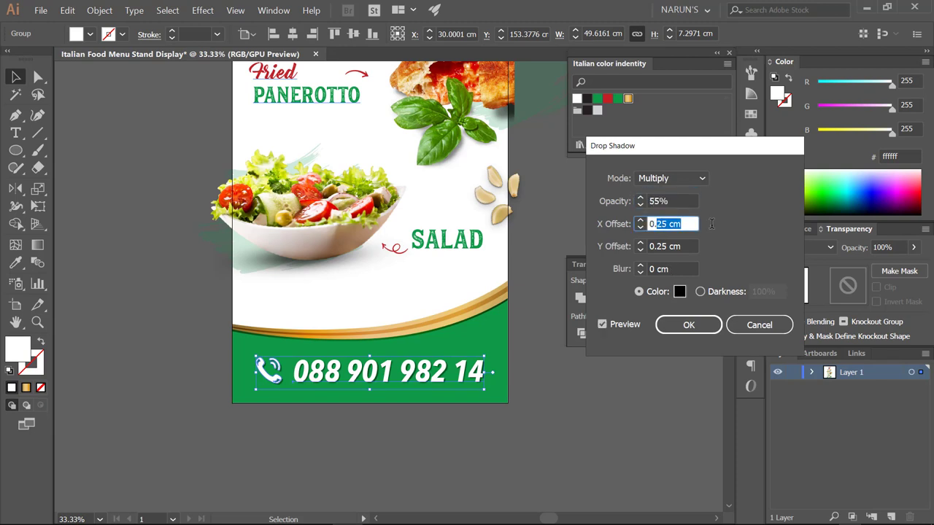
pyautogui.press('Tab')
pyautogui.write('0.3')
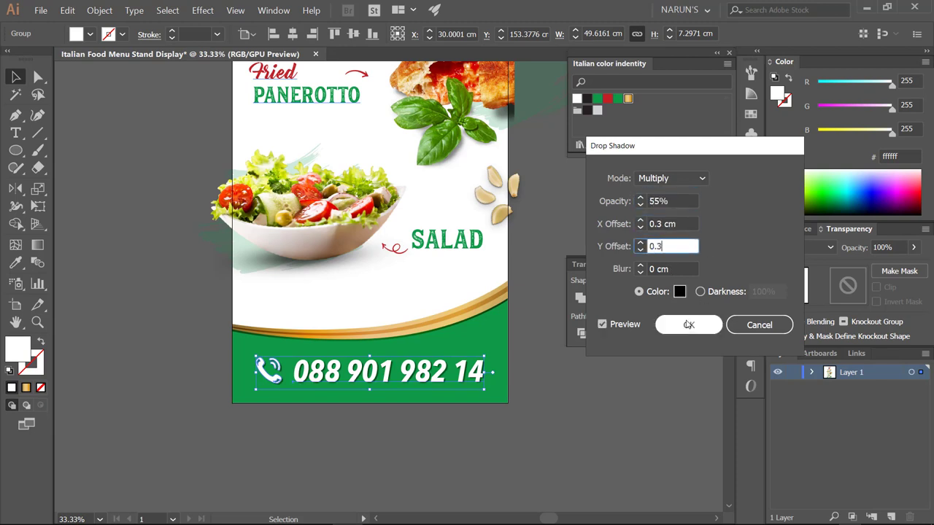
# - Set the shadow opacity to 45% and apply the drop shadow
pyautogui.click(656, 202)
pyautogui.press('BackSpace')
pyautogui.write('4')
pyautogui.press('Tab')
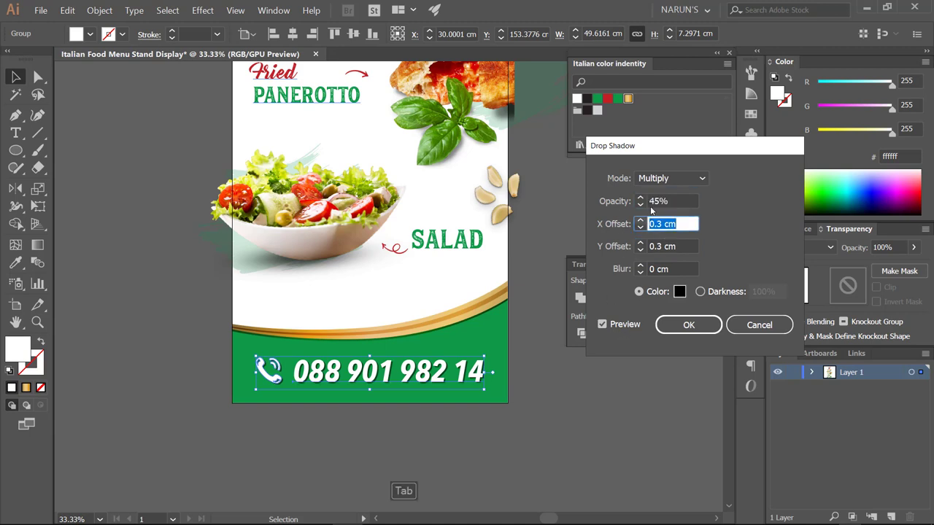
pyautogui.click(654, 201)
pyautogui.press('Tab')
pyautogui.click(688, 325)
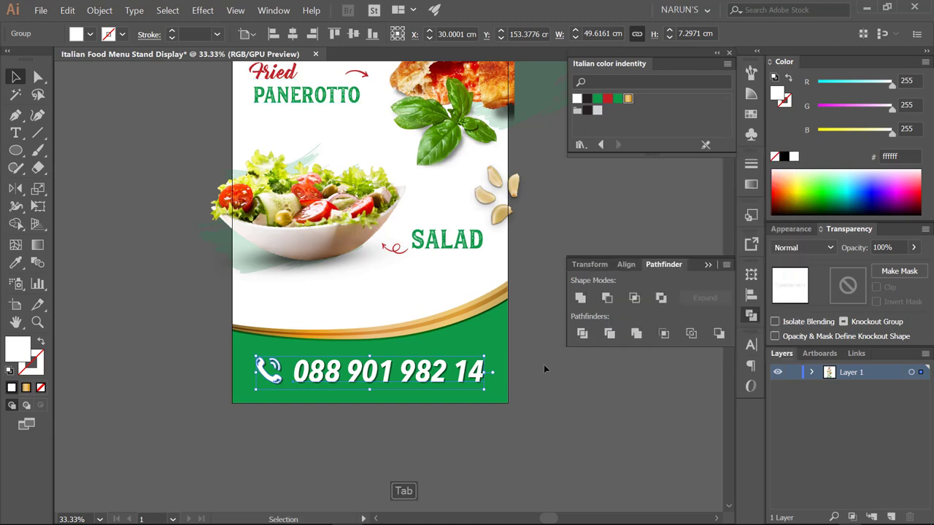
pyautogui.click(546, 370)
pyautogui.scroll(-1, 529, 361)
pyautogui.scroll(1, 511, 380)
# - Group the curved bottom shapes and resize them slightly
pyautogui.click(473, 403)
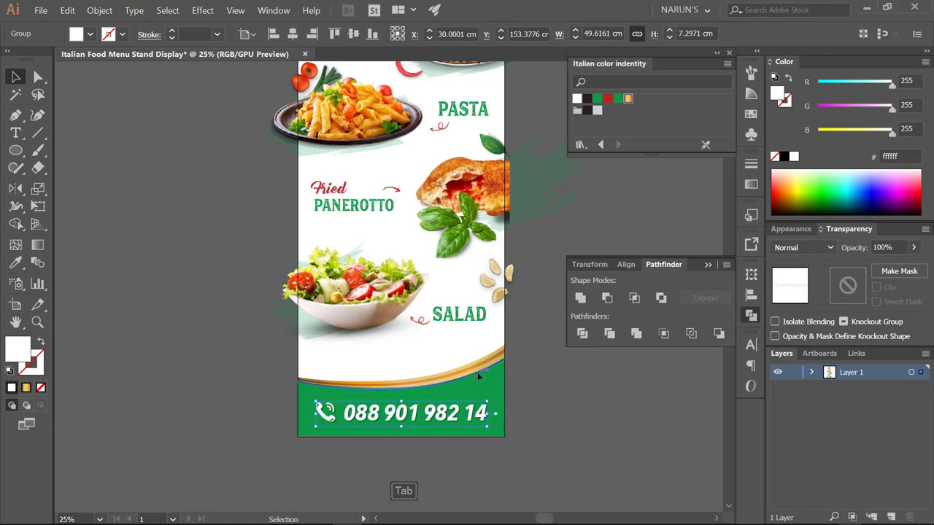
pyautogui.click(477, 372)
pyautogui.keyDown('shift'); pyautogui.click(476, 371); pyautogui.keyUp('shift')
pyautogui.rightClick(476, 370)
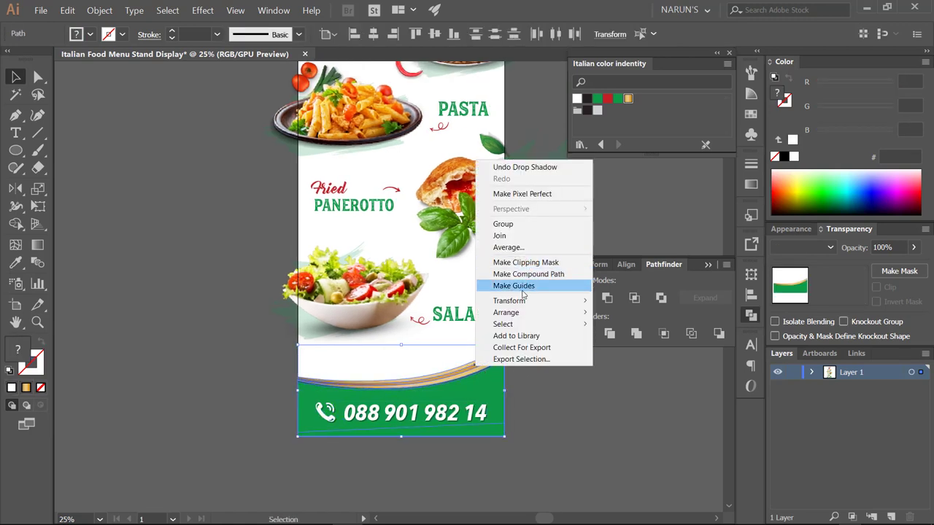
pyautogui.click(503, 224)
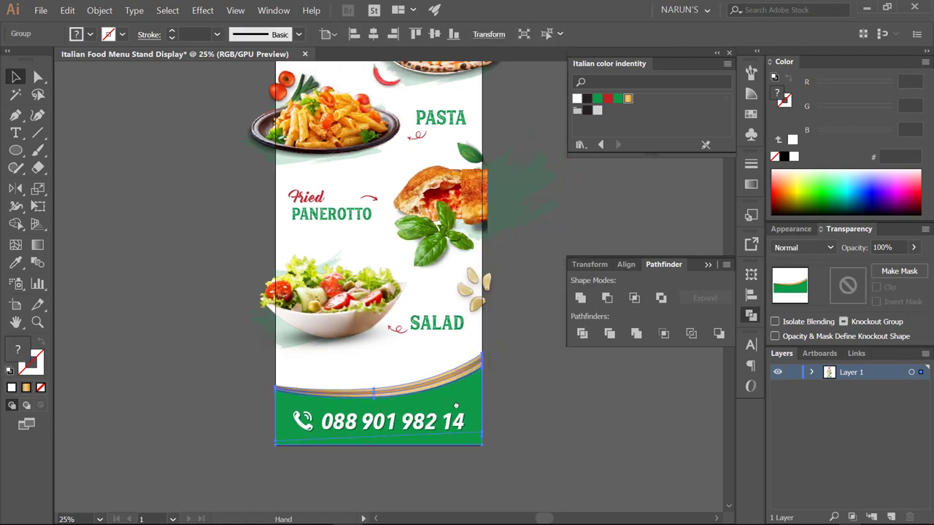
pyautogui.moveTo(371, 358); pyautogui.dragTo(371, 356)
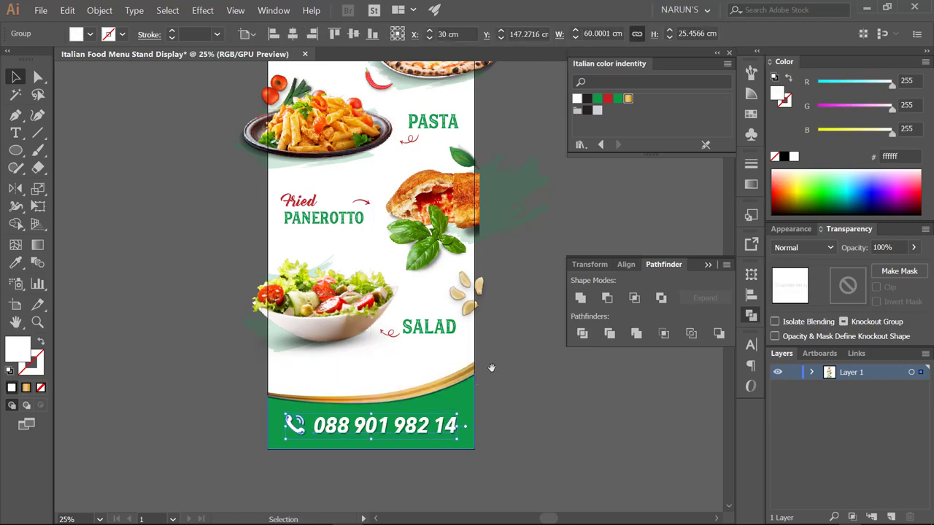
# - Select the food items from pizza to salad and try stretching them taller
pyautogui.moveTo(504, 301); pyautogui.dragTo(479, 402)
pyautogui.scroll(-1, 495, 348)
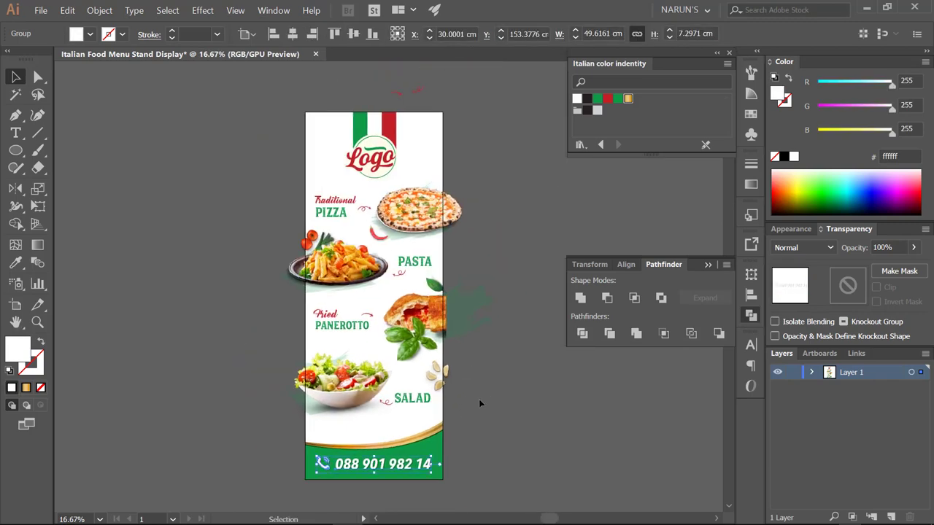
pyautogui.click(479, 402)
pyautogui.moveTo(325, 201); pyautogui.dragTo(484, 385)
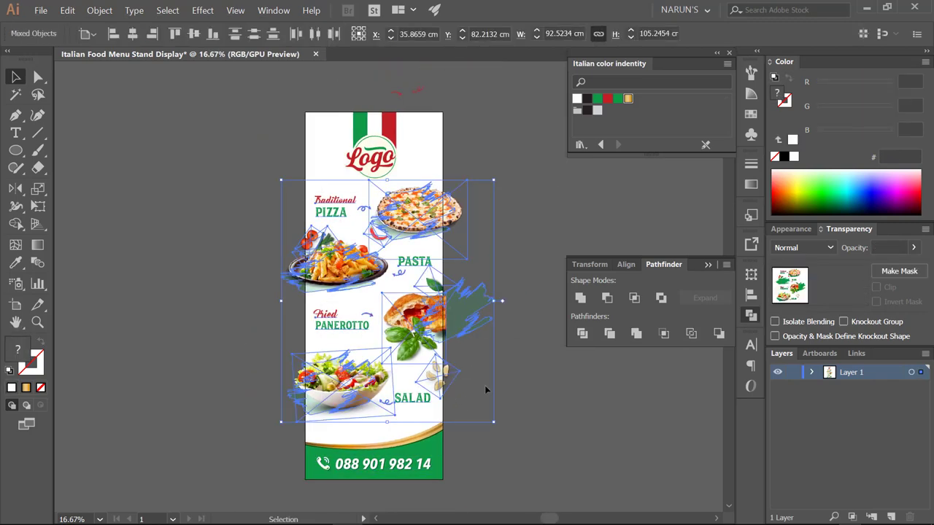
pyautogui.moveTo(387, 424); pyautogui.dragTo(387, 429)
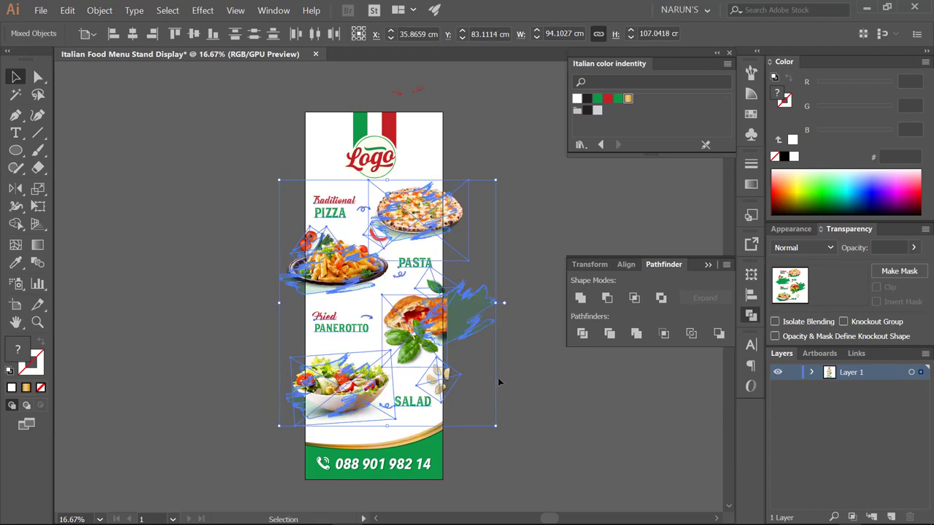
pyautogui.moveTo(498, 378); pyautogui.dragTo(489, 381)
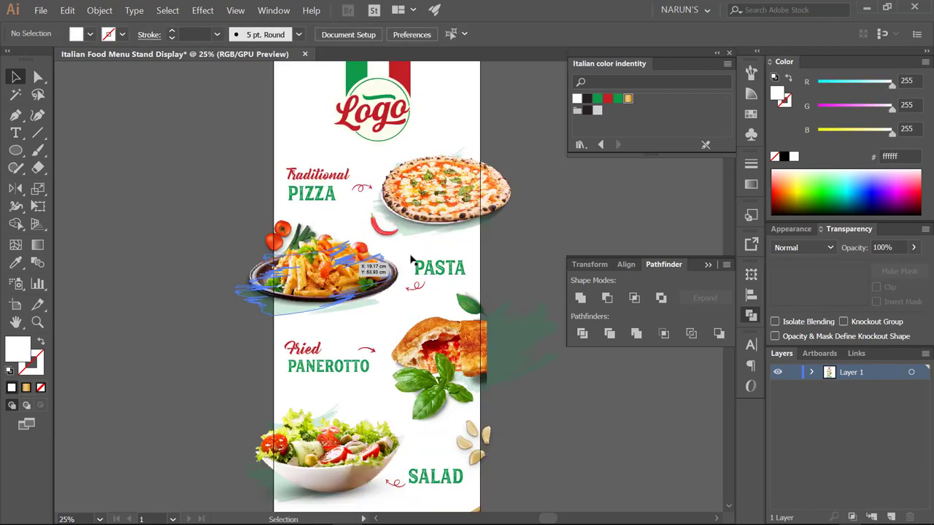
pyautogui.hotkey('ctrl', 'a')
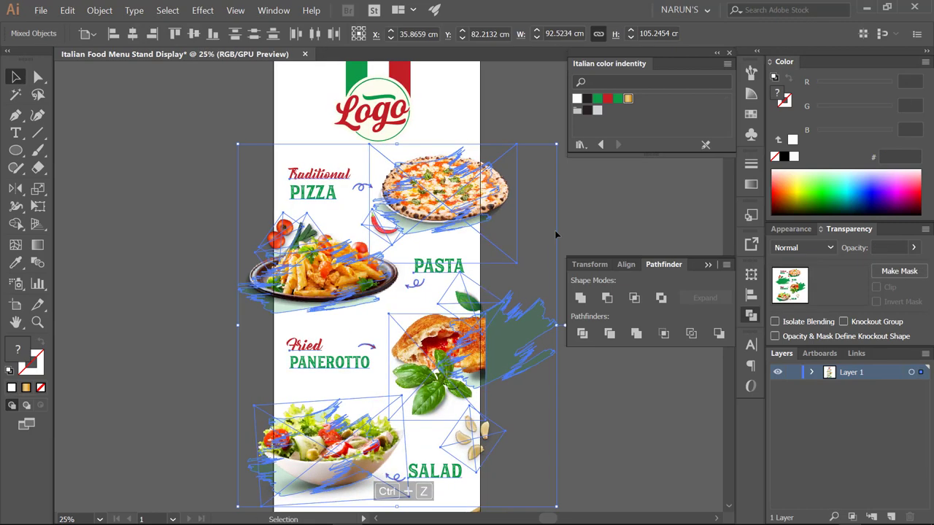
# - Unlock all locked objects and select the food images together
pyautogui.hotkey('ctrl', '2')
pyautogui.hotkey('ctrl', 'alt', '2')
pyautogui.click(492, 392)
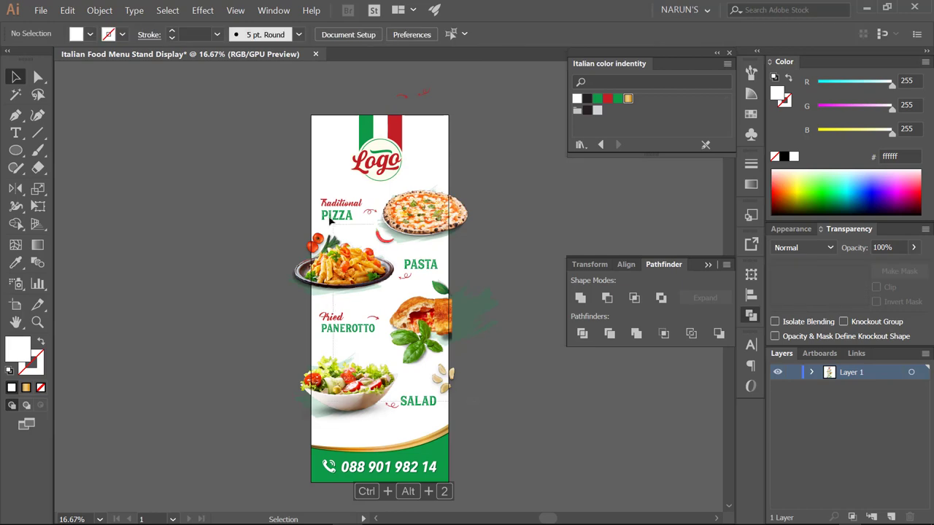
pyautogui.moveTo(492, 292); pyautogui.dragTo(393, 440)
pyautogui.scroll(1, 432, 411)
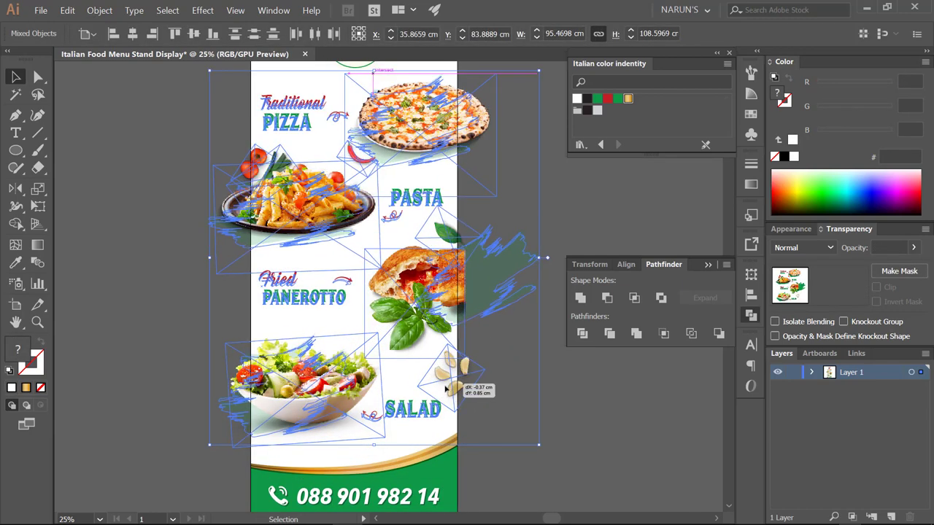
pyautogui.scroll(1, 475, 389)
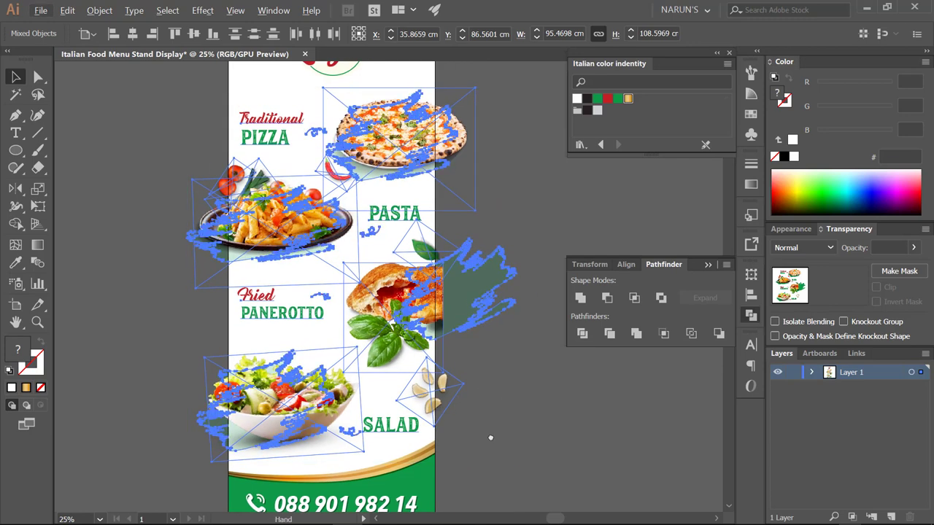
pyautogui.scroll(-1, 481, 306)
pyautogui.click(481, 306)
pyautogui.scroll(1, 374, 211)
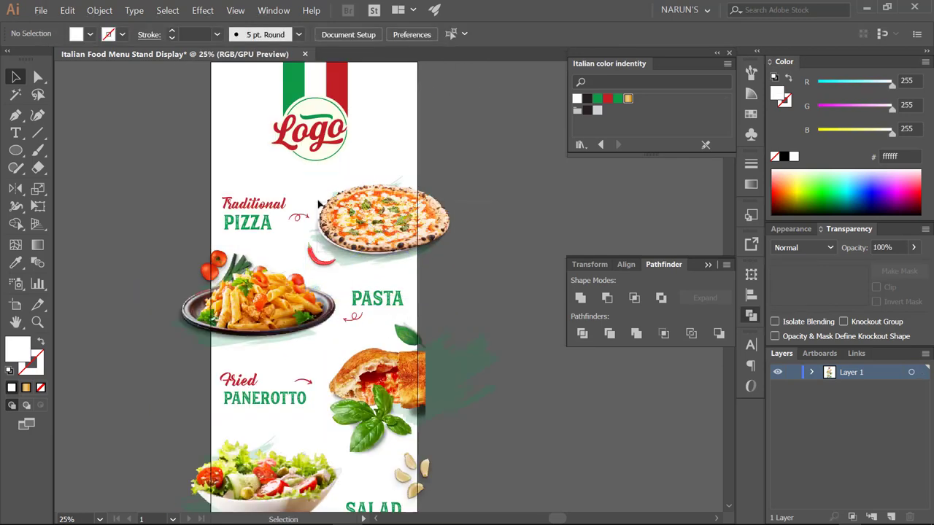
# - Nudge the pizza into place and move the chili pepper left, just under it
pyautogui.click(319, 205)
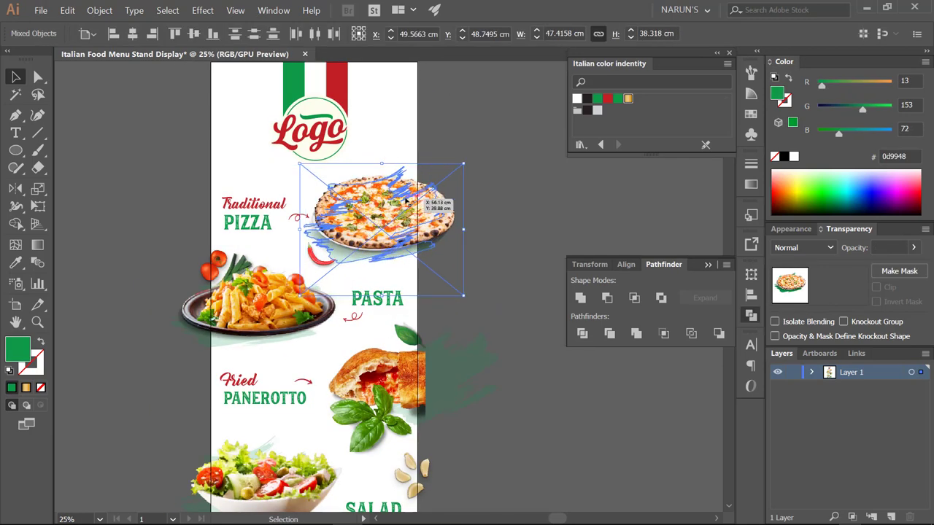
pyautogui.moveTo(406, 200); pyautogui.dragTo(405, 204)
pyautogui.click(471, 213)
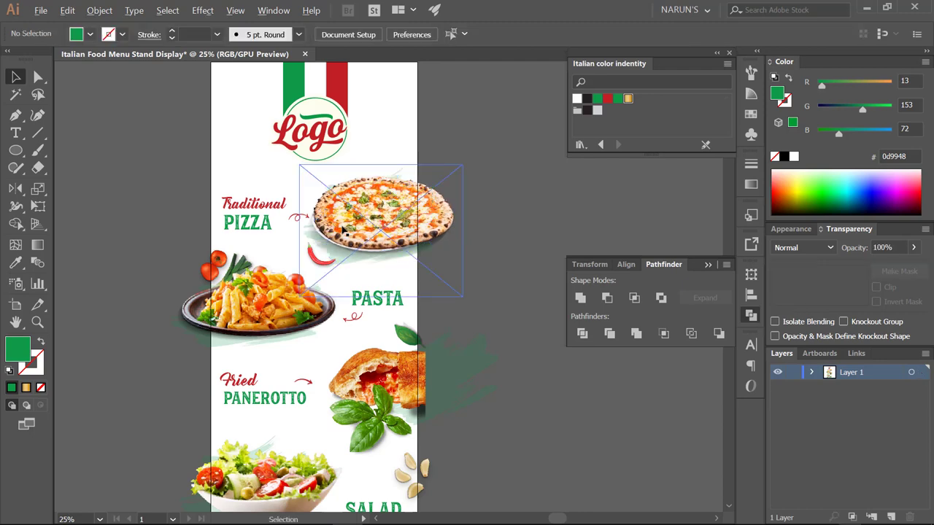
pyautogui.scroll(1, 342, 223)
pyautogui.moveTo(308, 272); pyautogui.dragTo(294, 270)
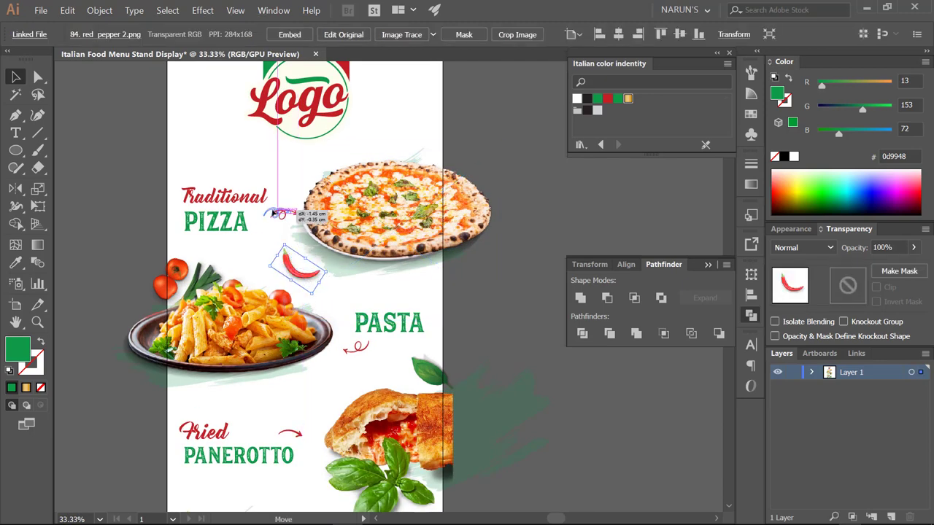
pyautogui.moveTo(300, 310); pyautogui.dragTo(292, 283)
# - Group the PASTA heading with its swirl
pyautogui.click(293, 283)
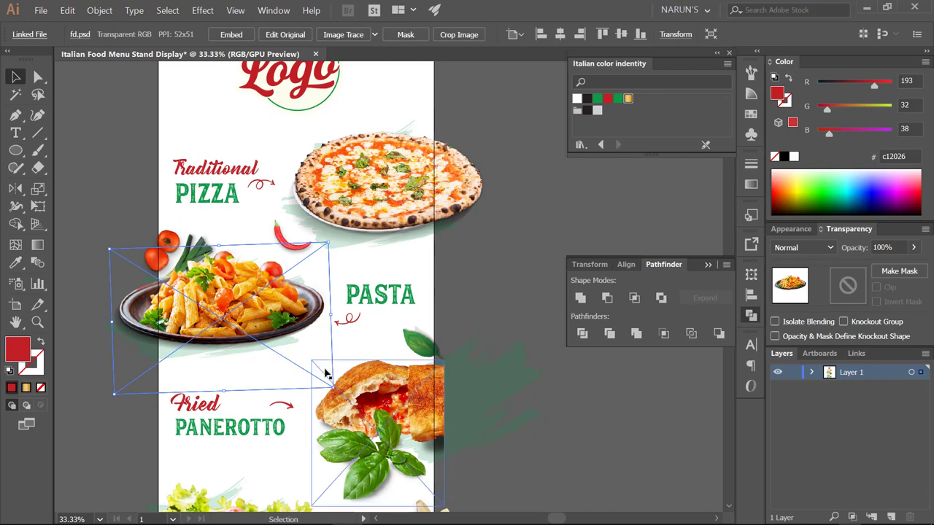
pyautogui.keyDown('shift'); pyautogui.click(169, 348); pyautogui.keyUp('shift')
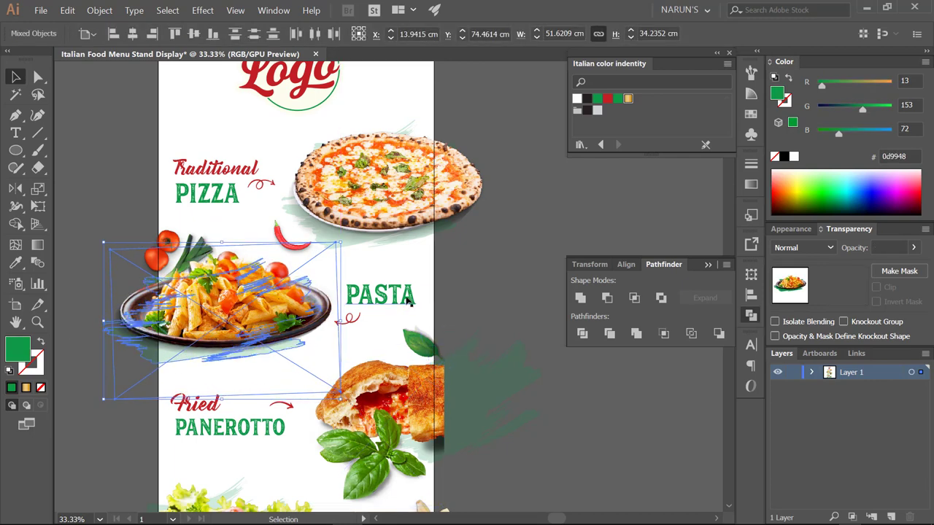
pyautogui.click(380, 294)
pyautogui.keyDown('shift'); pyautogui.click(355, 323); pyautogui.keyUp('shift')
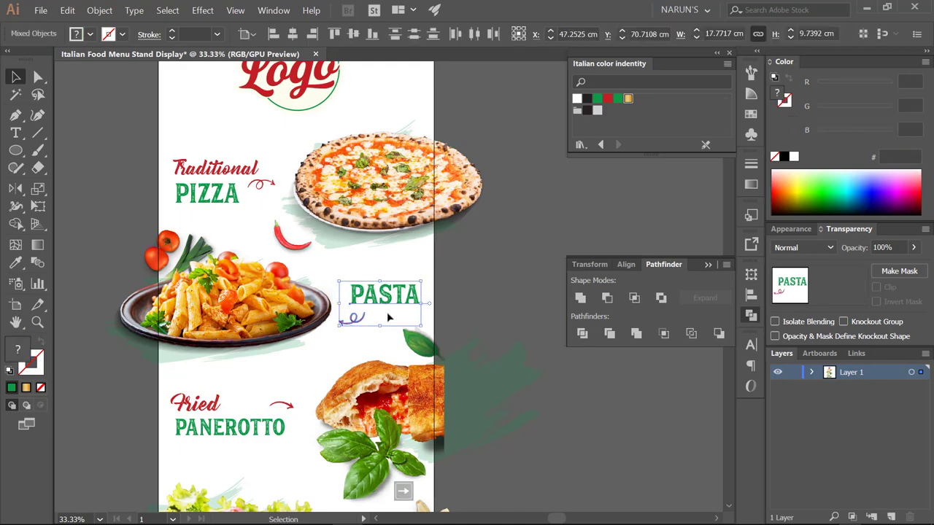
pyautogui.keyDown('alt'); pyautogui.scroll(3, 375, 298); pyautogui.keyUp('alt')
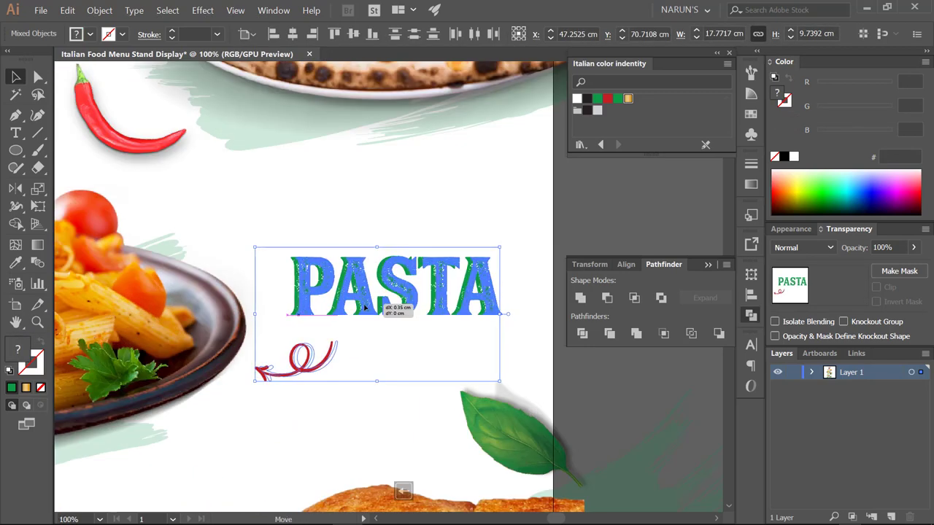
pyautogui.rightClick(385, 310)
pyautogui.click(387, 366)
# - Move the panerotto, basil and green brush stroke slightly left
pyautogui.keyDown('alt'); pyautogui.scroll(-4, 387, 365); pyautogui.keyUp('alt')
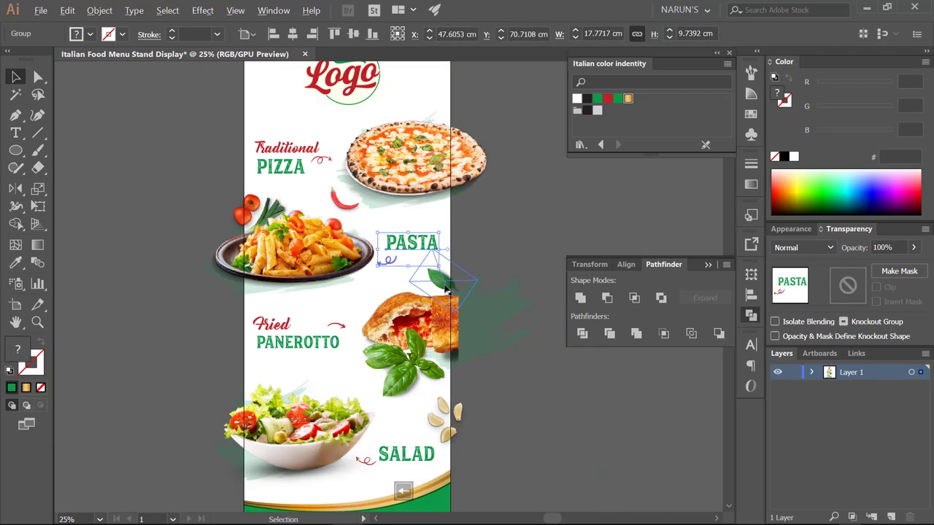
pyautogui.click(472, 348)
pyautogui.keyDown('shift'); pyautogui.click(478, 349); pyautogui.keyUp('shift')
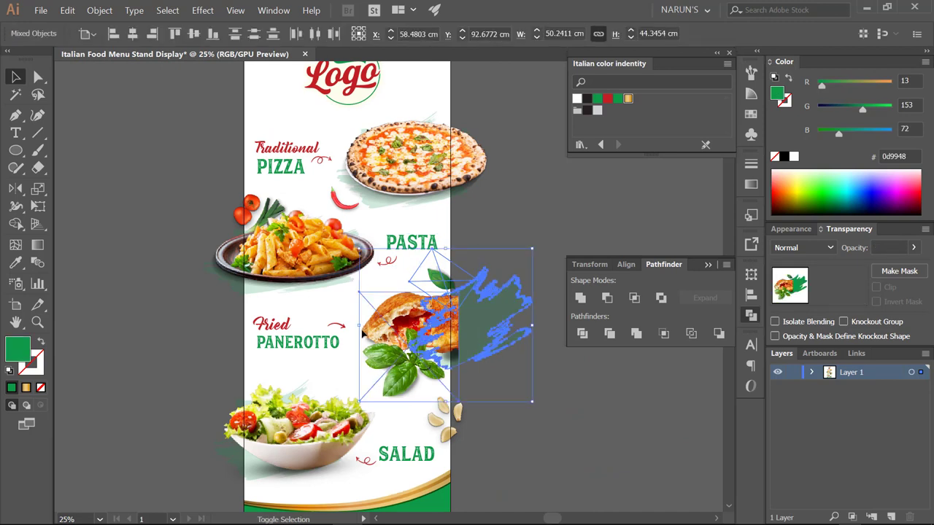
pyautogui.moveTo(449, 330); pyautogui.dragTo(442, 334)
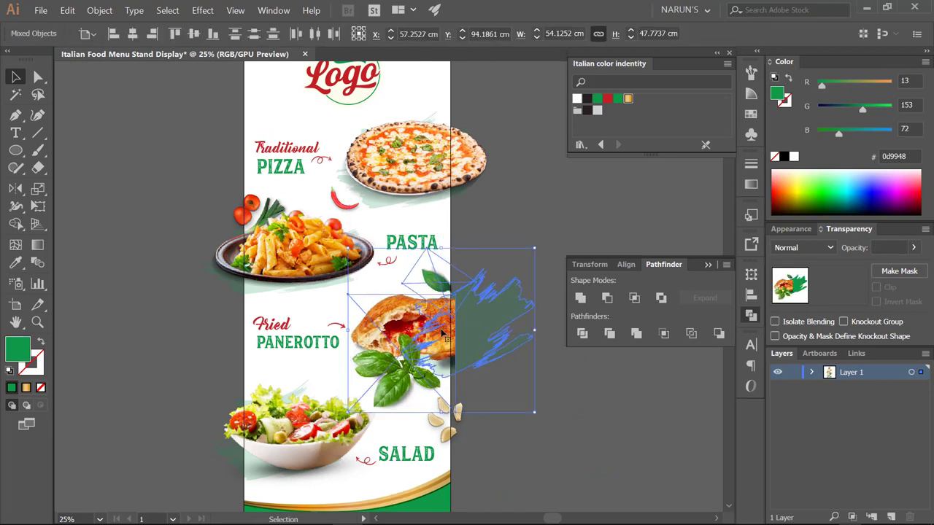
pyautogui.click(531, 217)
pyautogui.scroll(-2, 531, 217)
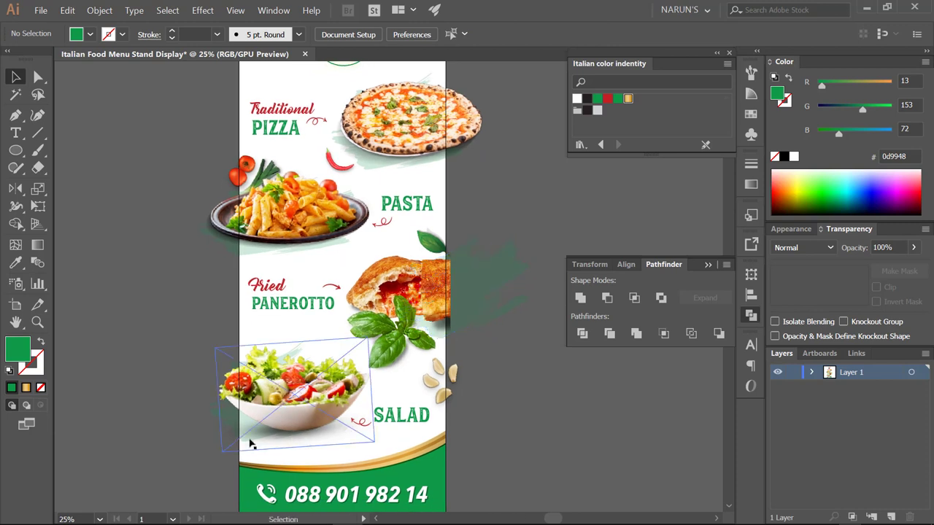
# - Resize the salad bowl and move the SALAD heading slightly down
pyautogui.click(255, 411)
pyautogui.moveTo(297, 455); pyautogui.dragTo(295, 459)
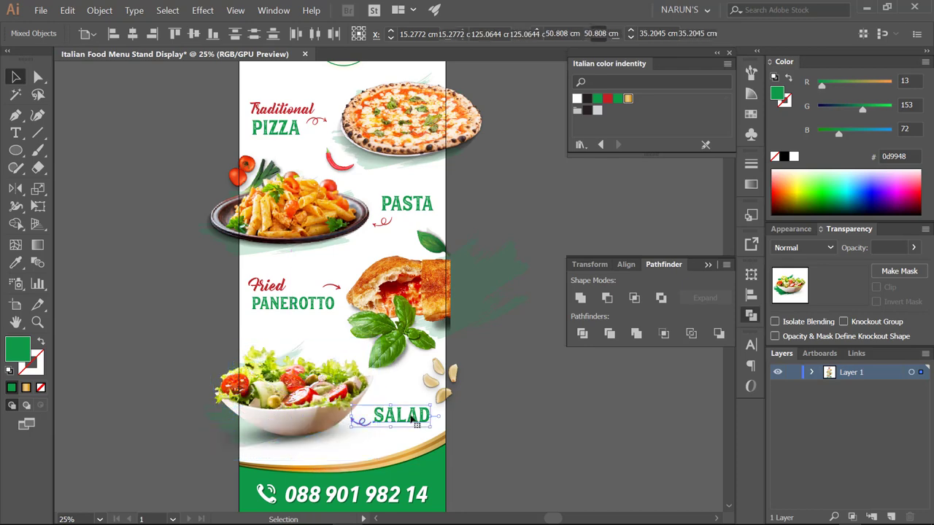
pyautogui.click(401, 416)
pyautogui.moveTo(401, 416); pyautogui.dragTo(401, 427)
# - Review the garlic cloves image and the top logo group placement
pyautogui.click(448, 389)
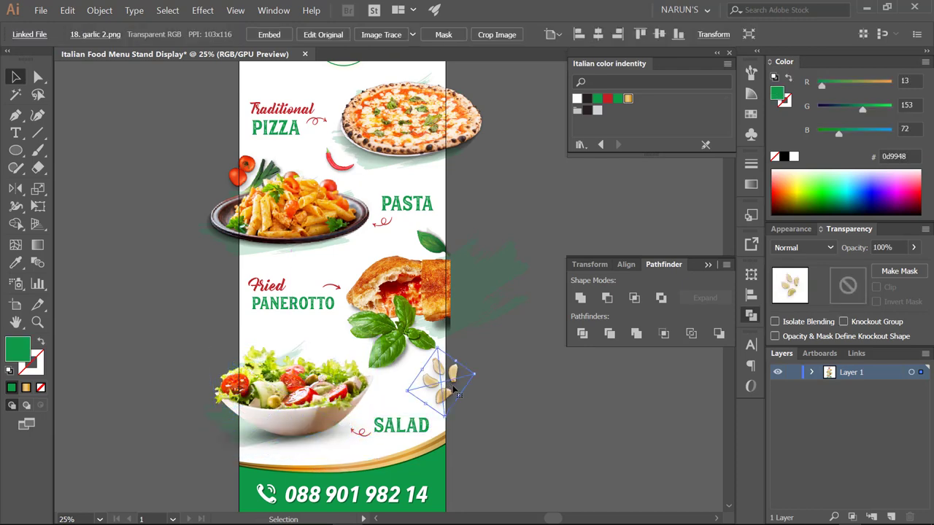
pyautogui.scroll(2, 448, 390)
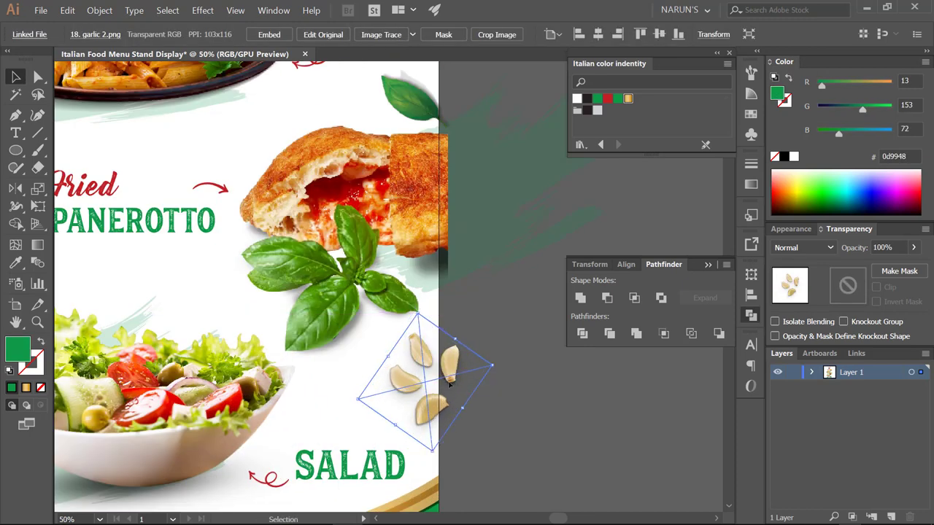
pyautogui.scroll(-3, 448, 381)
pyautogui.hscroll(2, 515, 272)
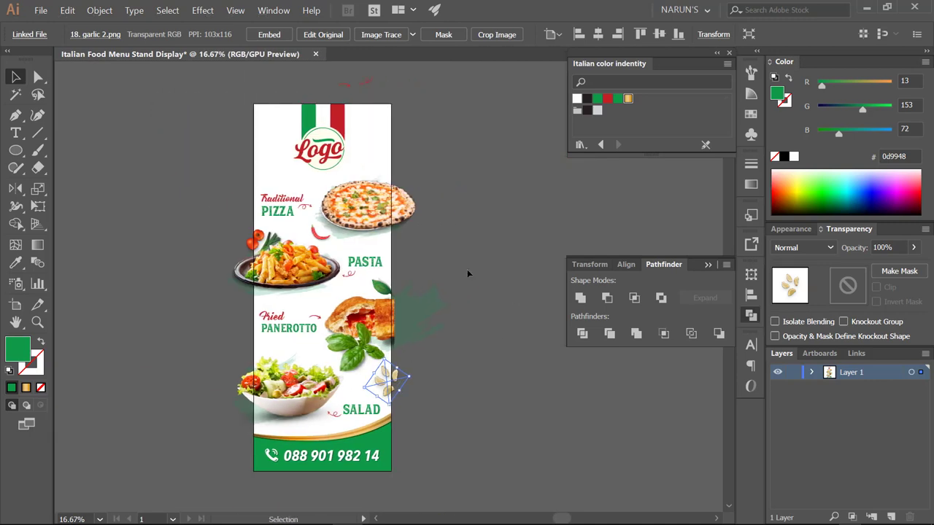
pyautogui.click(467, 269)
pyautogui.click(322, 150)
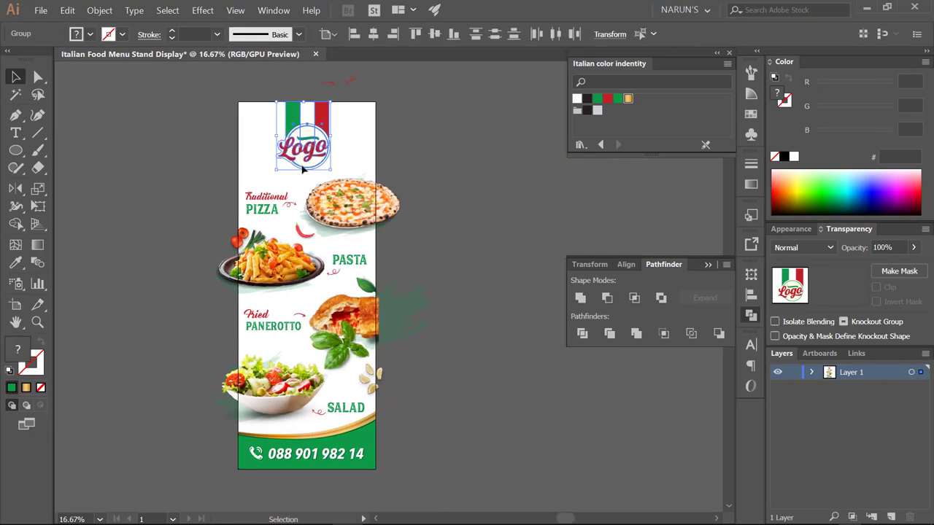
pyautogui.click(430, 165)
pyautogui.moveTo(430, 165); pyautogui.dragTo(440, 165)
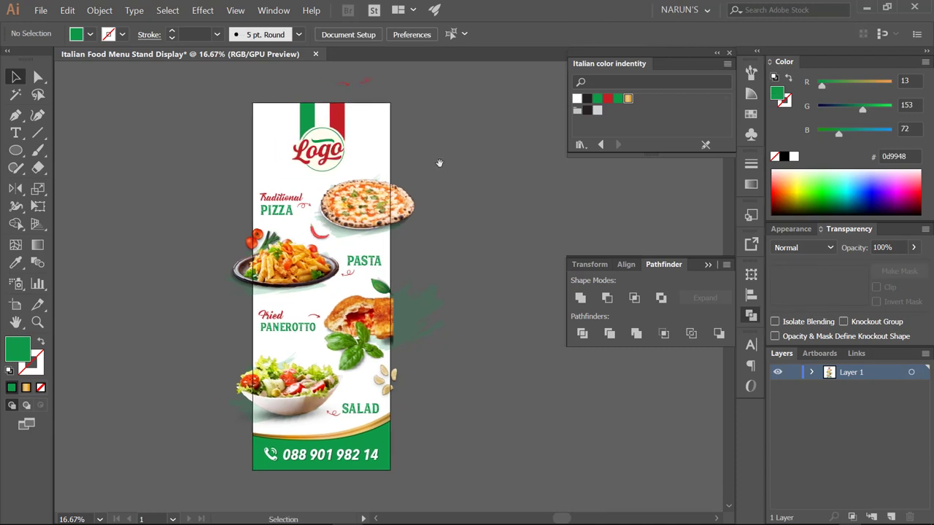
# - Create a 60 cm wide rectangle, centre it on the artboard, and bring it to front
pyautogui.click(439, 164)
pyautogui.write('60')
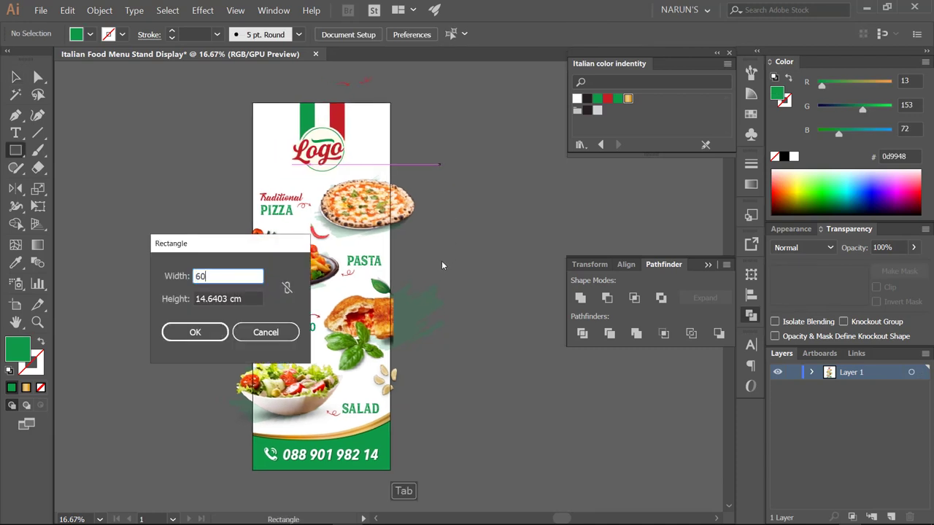
pyautogui.press('Tab')
pyautogui.write('200')
pyautogui.press('Return')
pyautogui.press('v')
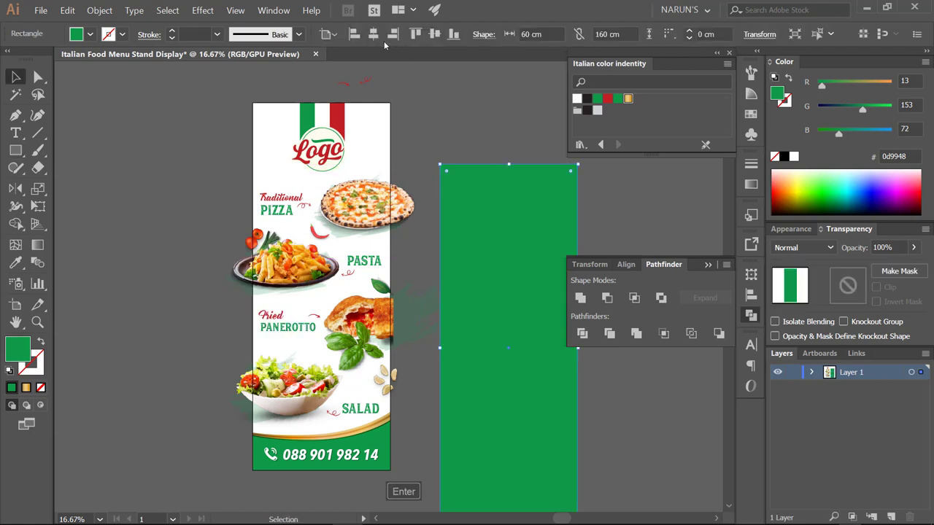
pyautogui.click(392, 34)
pyautogui.click(434, 35)
pyautogui.hotkey('ctrl', 'shift', ']')
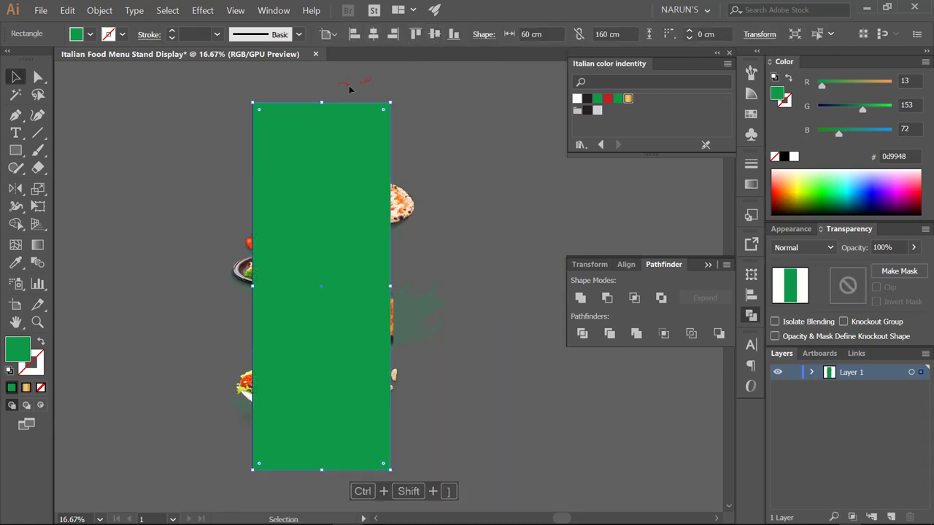
pyautogui.click(385, 91)
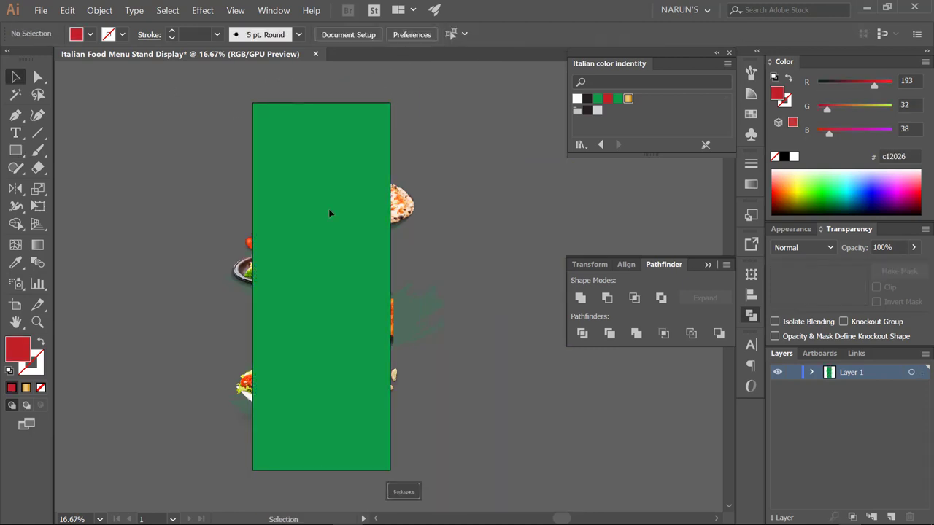
# - Select all artwork and make a clipping mask from the front rectangle
pyautogui.hotkey('ctrl', 'a')
pyautogui.rightClick(326, 250)
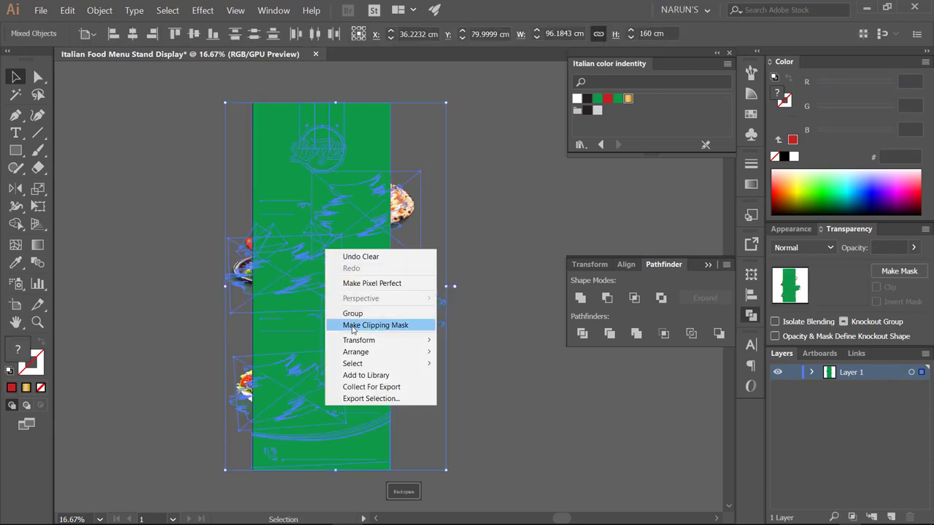
pyautogui.click(365, 324)
pyautogui.click(417, 258)
pyautogui.moveTo(416, 256); pyautogui.dragTo(454, 252)
# - Hide the panels and zoom out to preview the whole clipped banner
pyautogui.click(717, 265)
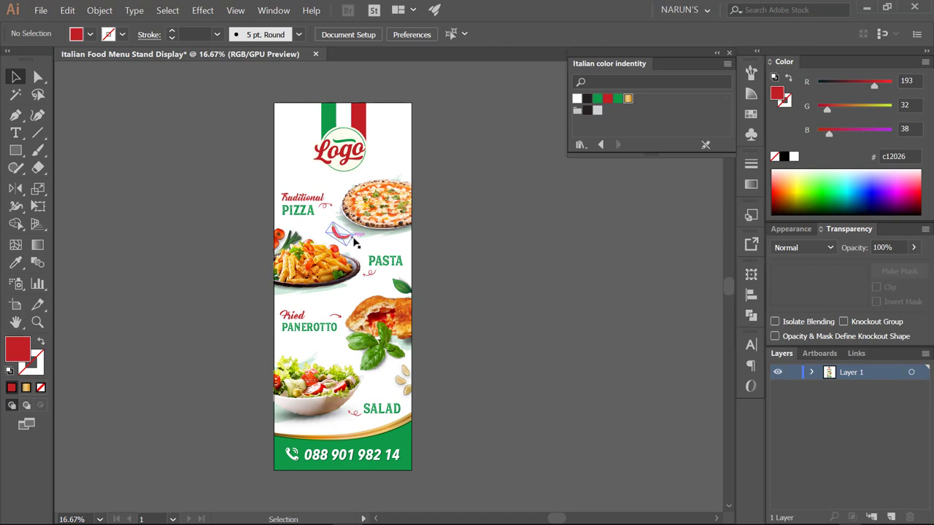
pyautogui.hotkey('ctrl', '=')
pyautogui.press('Tab')
pyautogui.hotkey('ctrl', '-')
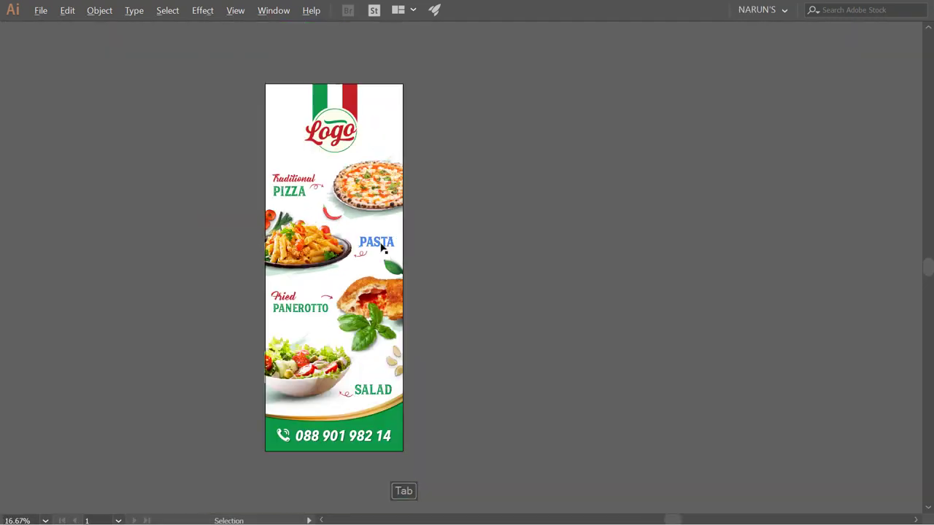
pyautogui.moveTo(381, 246); pyautogui.dragTo(463, 242)
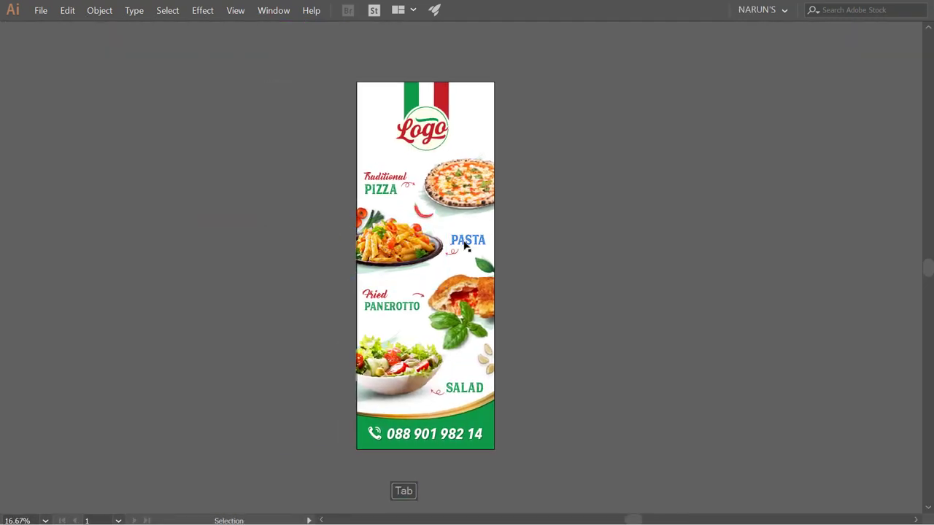